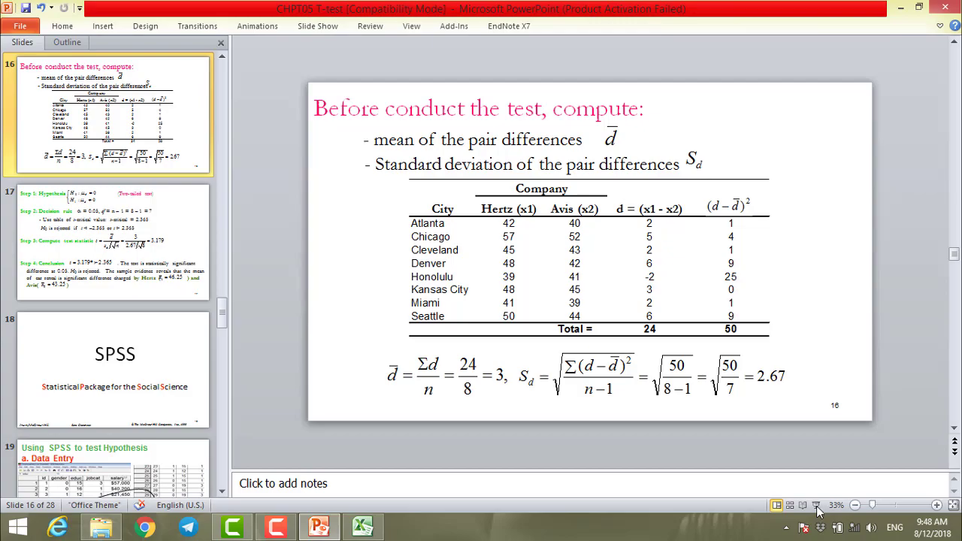
# Start the slide show full screen from slide 16, the paired-differences slide.
pyautogui.click(817, 507)
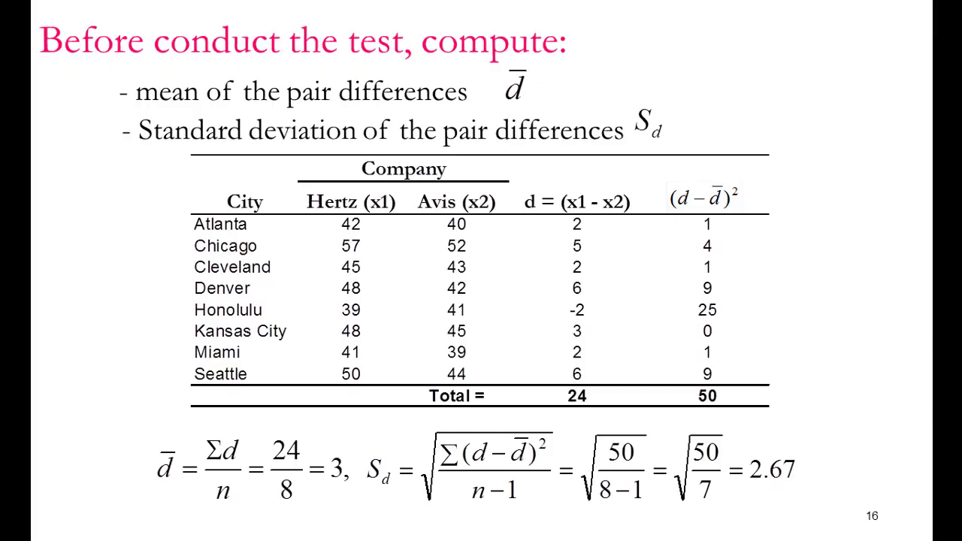
# Step through slides 15–17 of the T-test deck, then end the slide show.
pyautogui.press('Left')
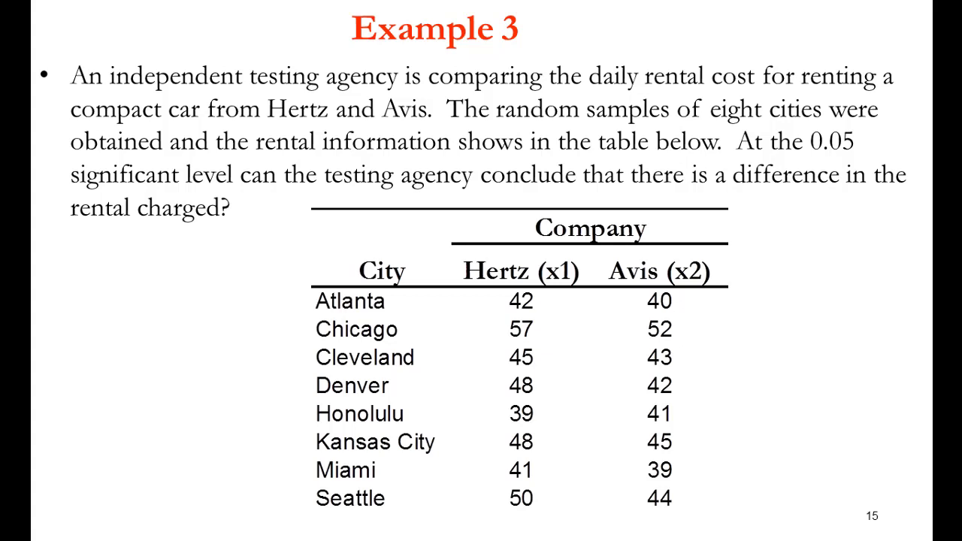
pyautogui.press('Right')
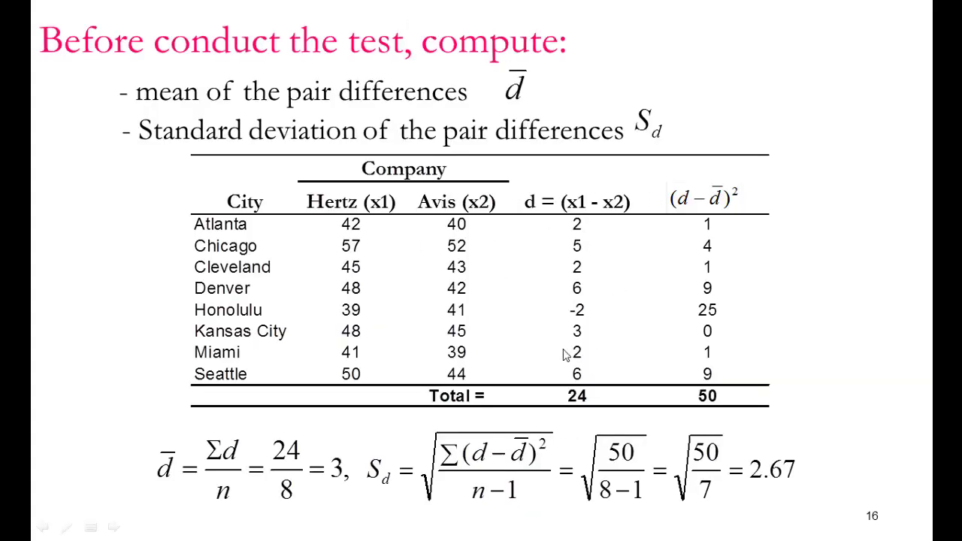
pyautogui.click(485, 466)
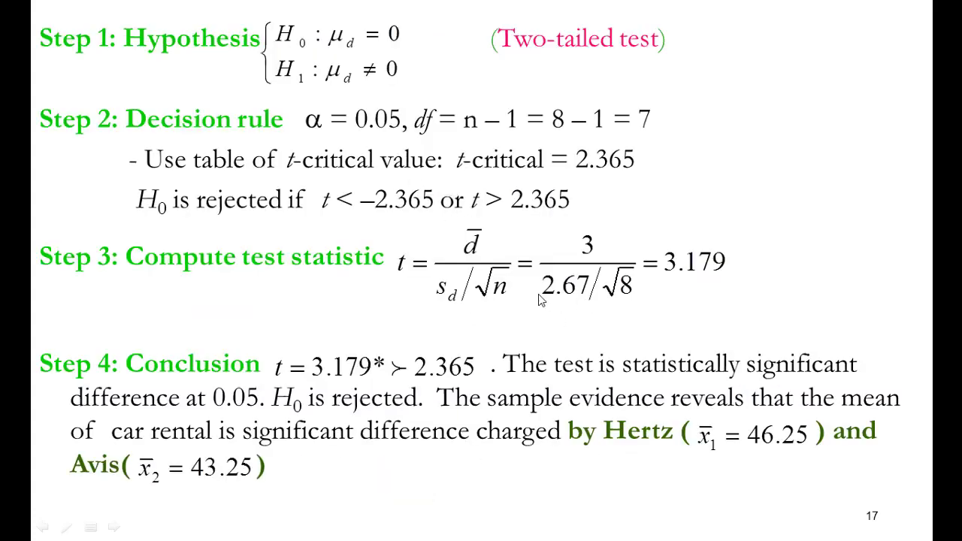
pyautogui.press('Left')
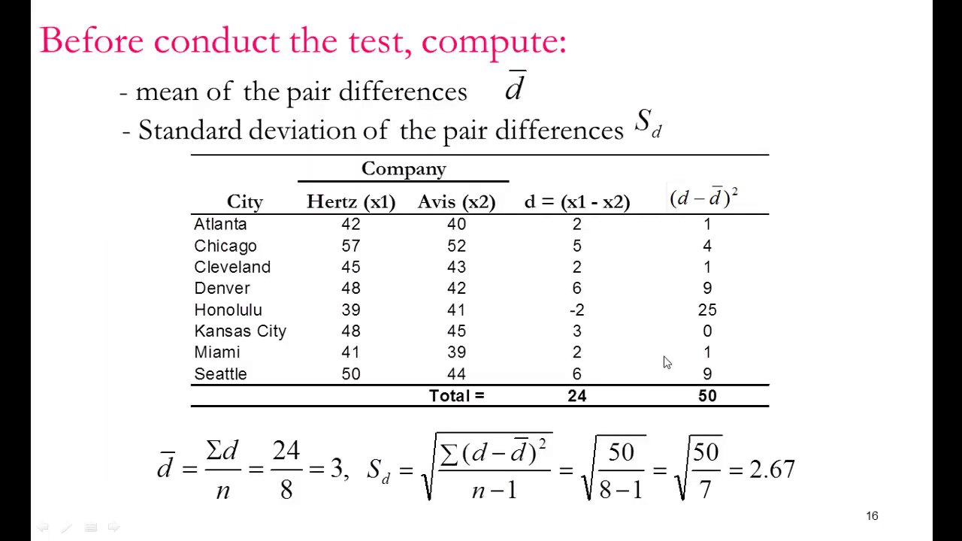
pyautogui.press('Right')
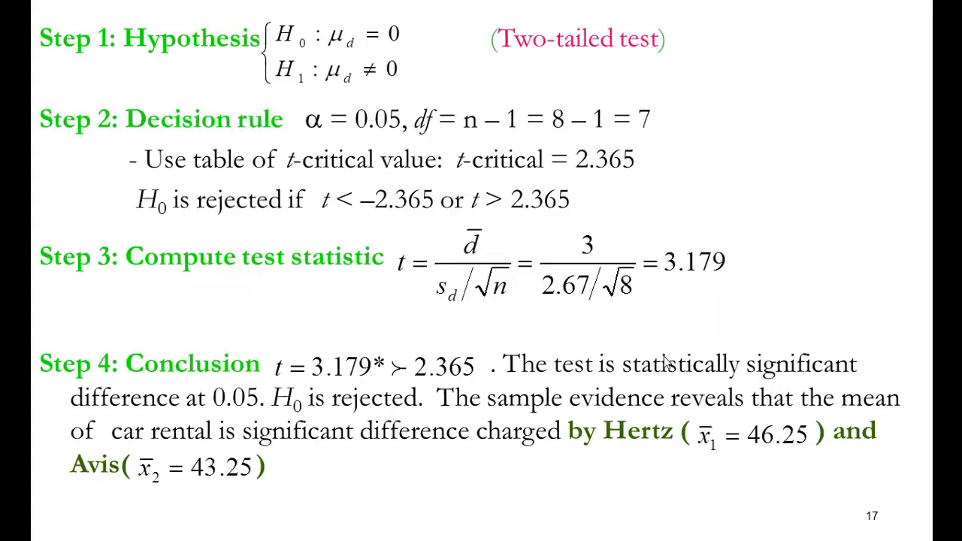
pyautogui.press('Escape')
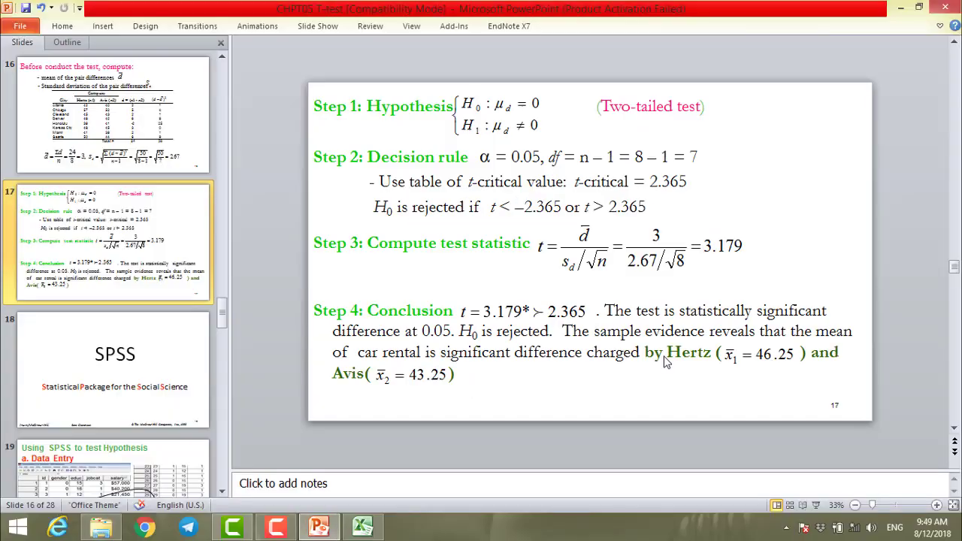
# Move the Company table picture in Excel beside the X1/X2 data.
pyautogui.click(362, 527)
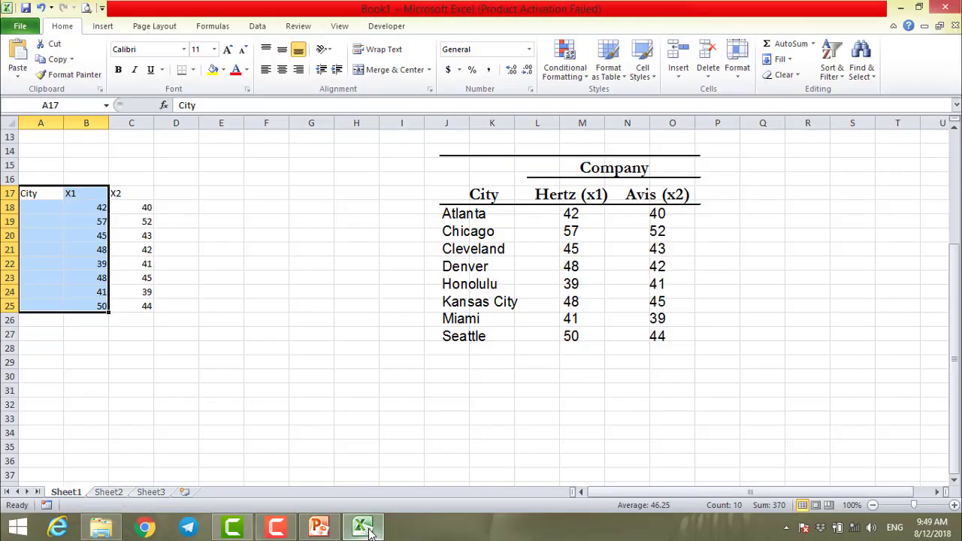
pyautogui.click(312, 333)
pyautogui.click(500, 219)
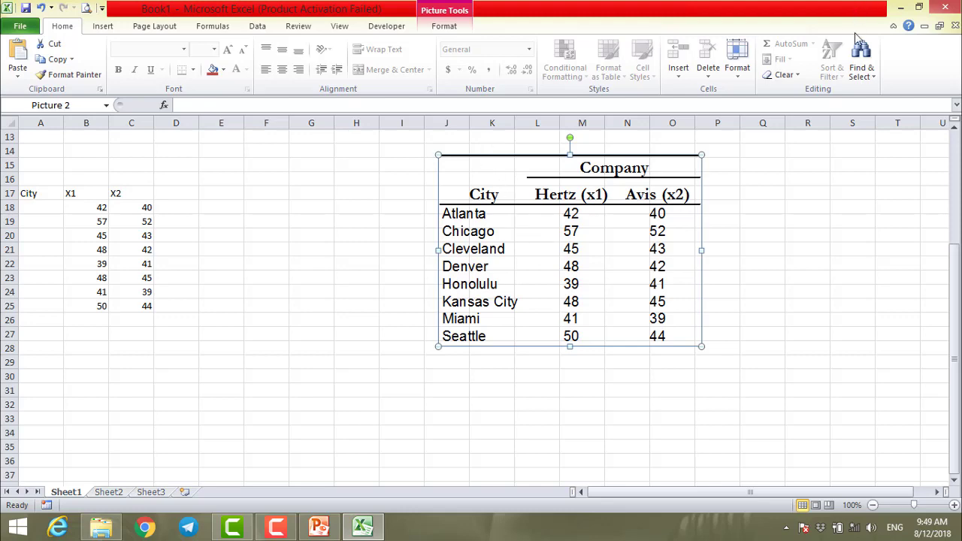
pyautogui.click(892, 27)
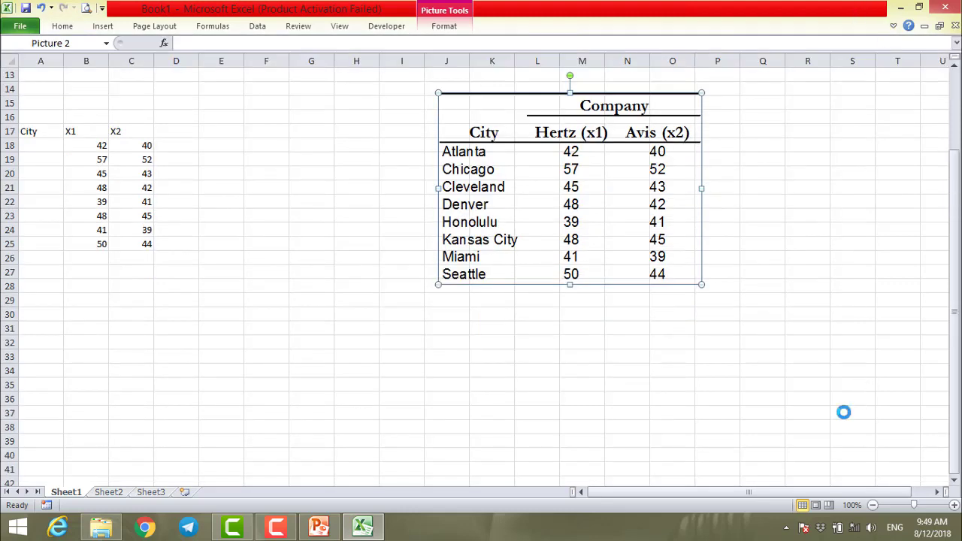
pyautogui.keyDown('ctrl'); pyautogui.scroll(1, 843, 412); pyautogui.keyUp('ctrl')
pyautogui.keyDown('ctrl'); pyautogui.scroll(1, 843, 411); pyautogui.keyUp('ctrl')
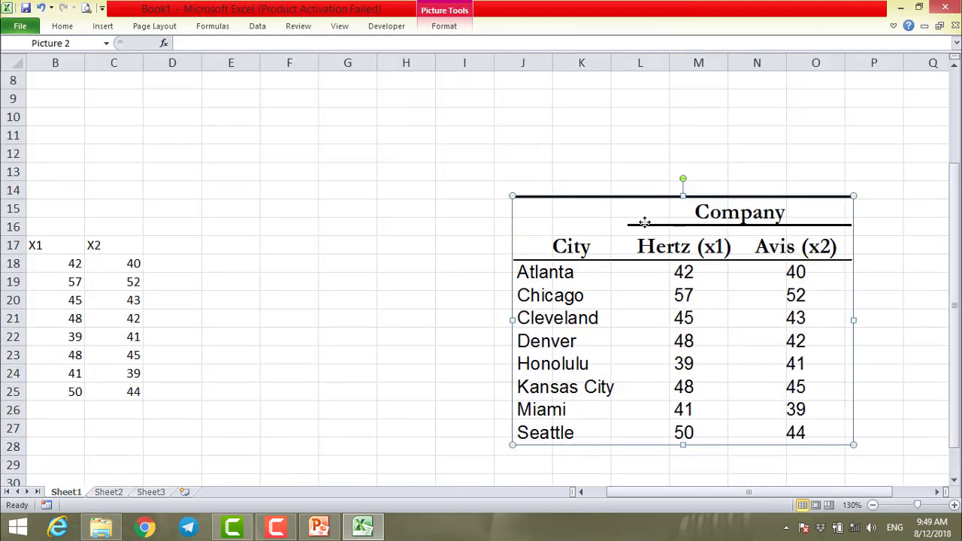
pyautogui.moveTo(642, 221); pyautogui.dragTo(524, 168)
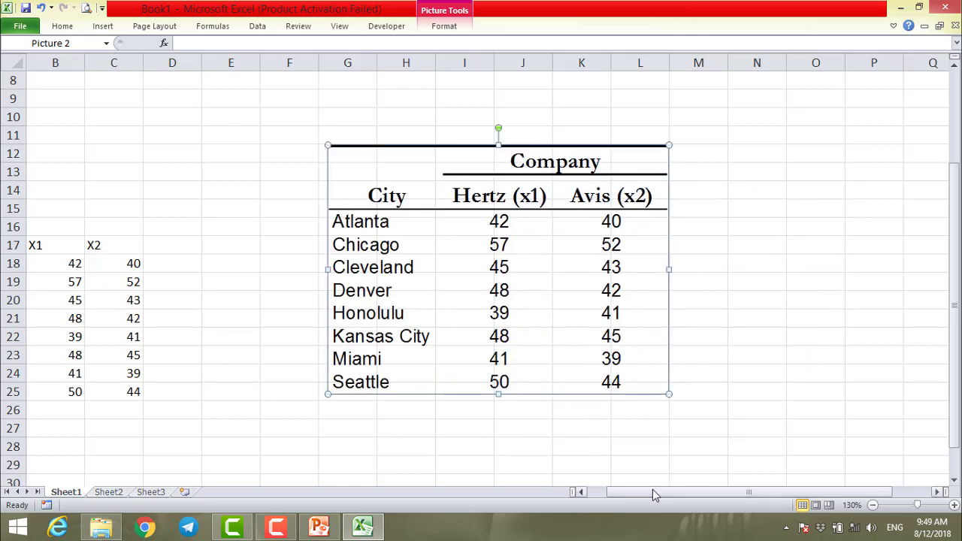
pyautogui.keyDown('ctrl'); pyautogui.scroll(1, 609, 436); pyautogui.keyUp('ctrl')
pyautogui.scroll(-1, 609, 436)
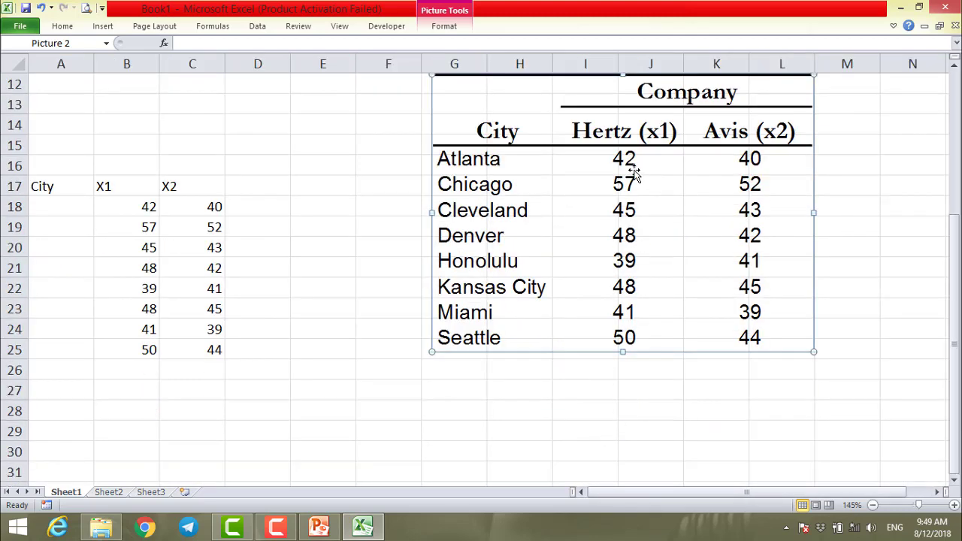
pyautogui.moveTo(552, 100); pyautogui.dragTo(601, 182)
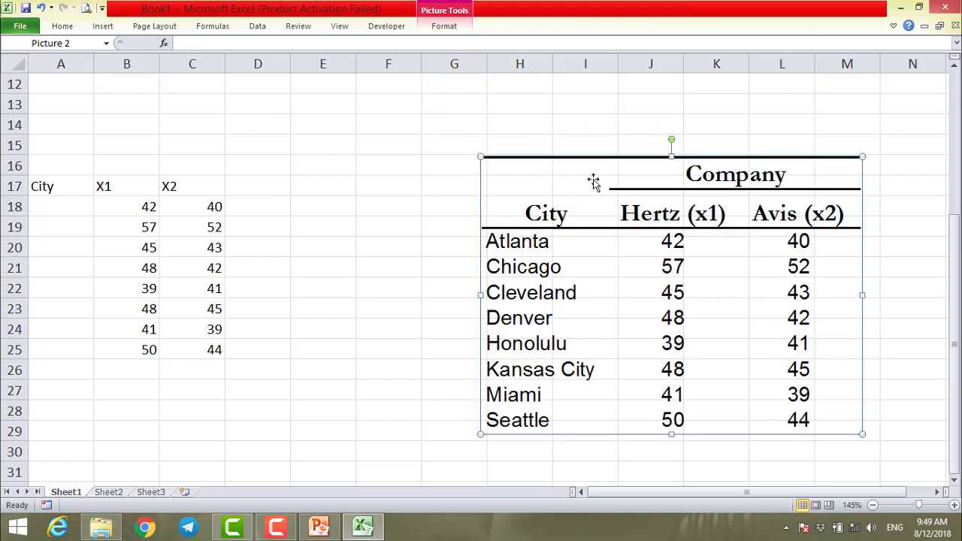
# Center the X1 and X2 values in B17:C25 horizontally and vertically, then return to PowerPoint.
pyautogui.click(79, 187)
pyautogui.moveTo(105, 186); pyautogui.dragTo(178, 358)
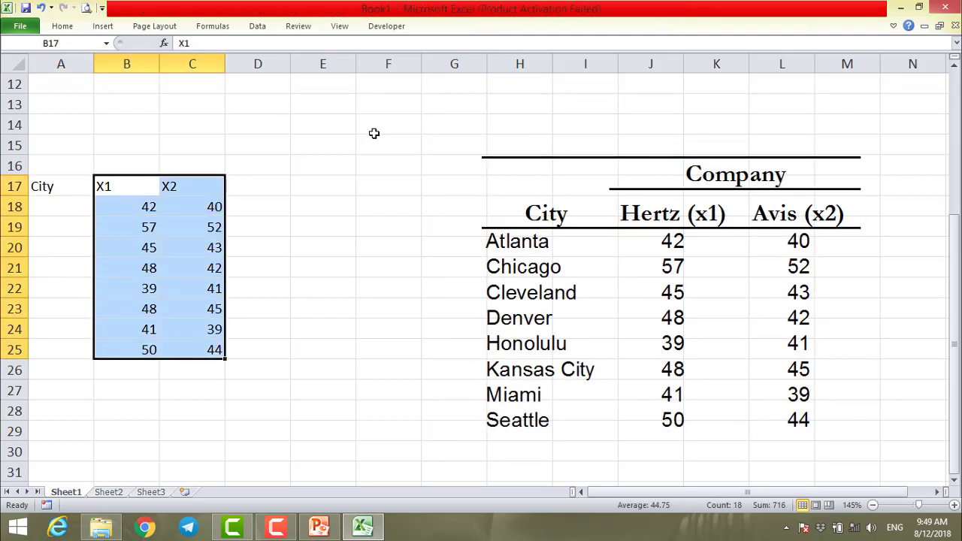
pyautogui.click(892, 25)
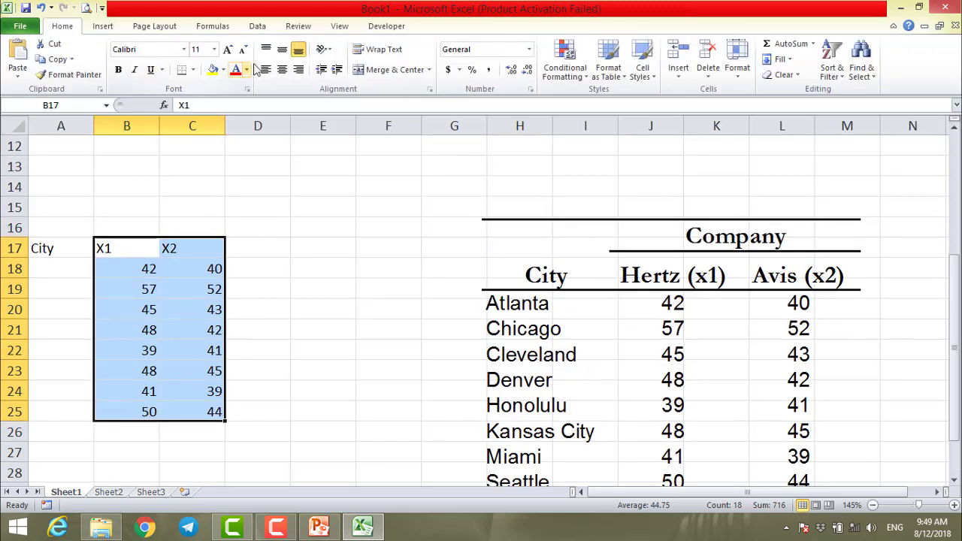
pyautogui.click(281, 49)
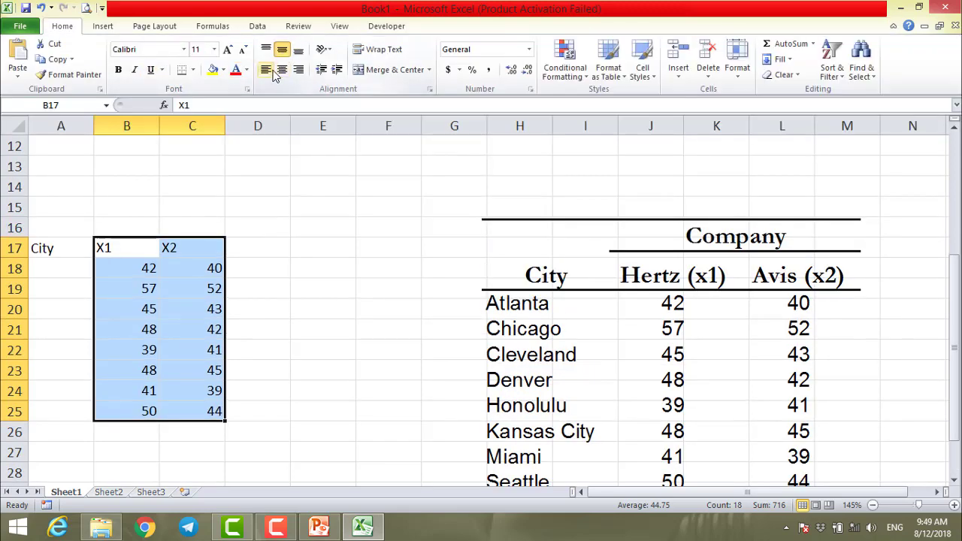
pyautogui.click(280, 70)
pyautogui.click(272, 310)
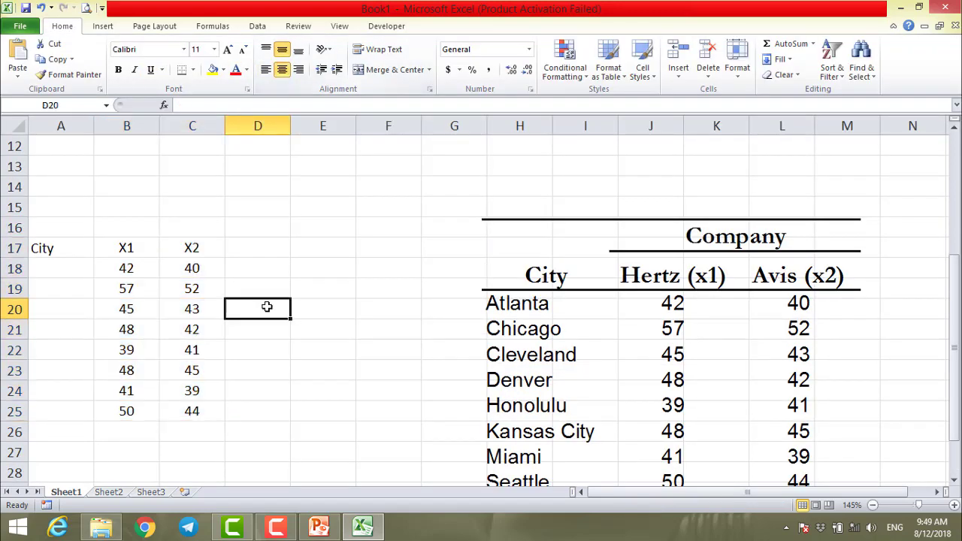
pyautogui.click(107, 252)
pyautogui.click(198, 248)
pyautogui.scroll(-1, 353, 242)
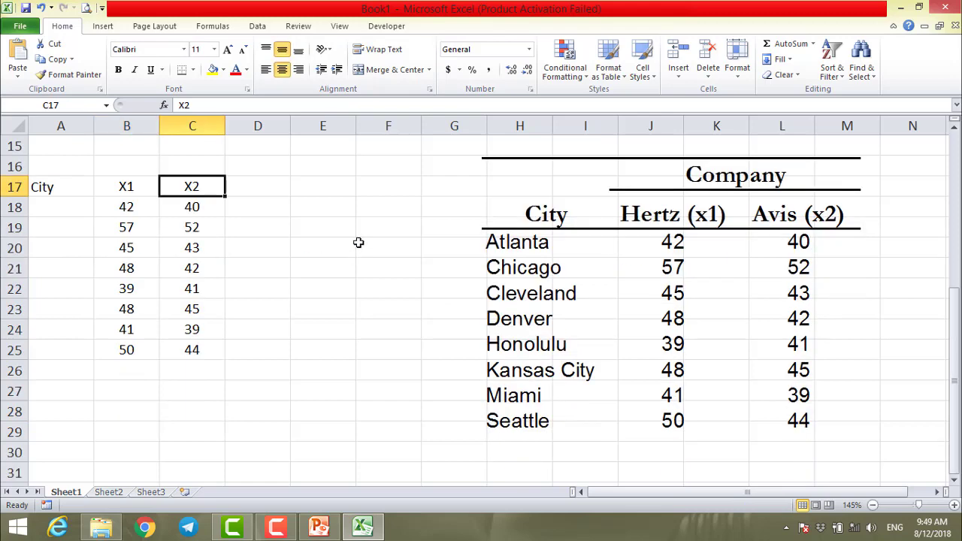
pyautogui.click(319, 527)
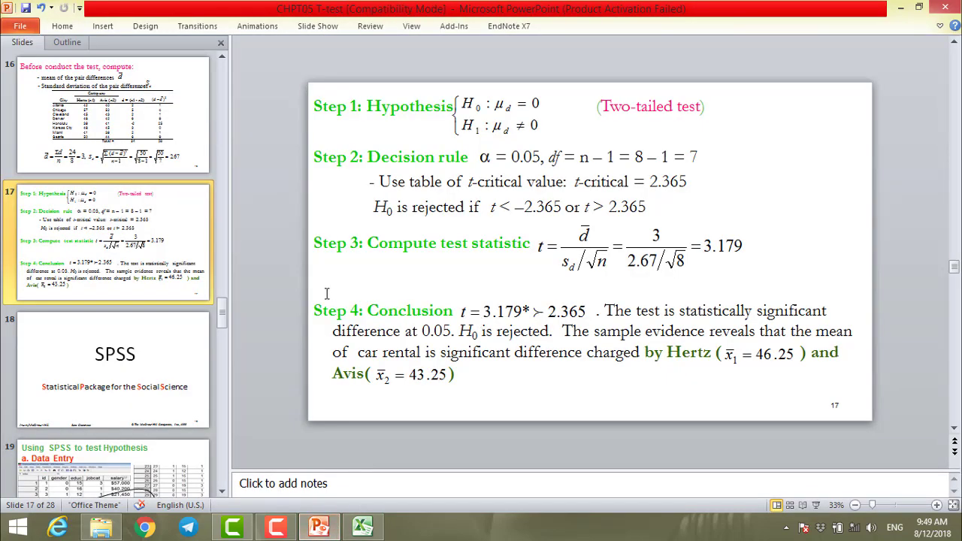
# Review the paired-differences slide 16, then return to the Excel workbook.
pyautogui.click(113, 113)
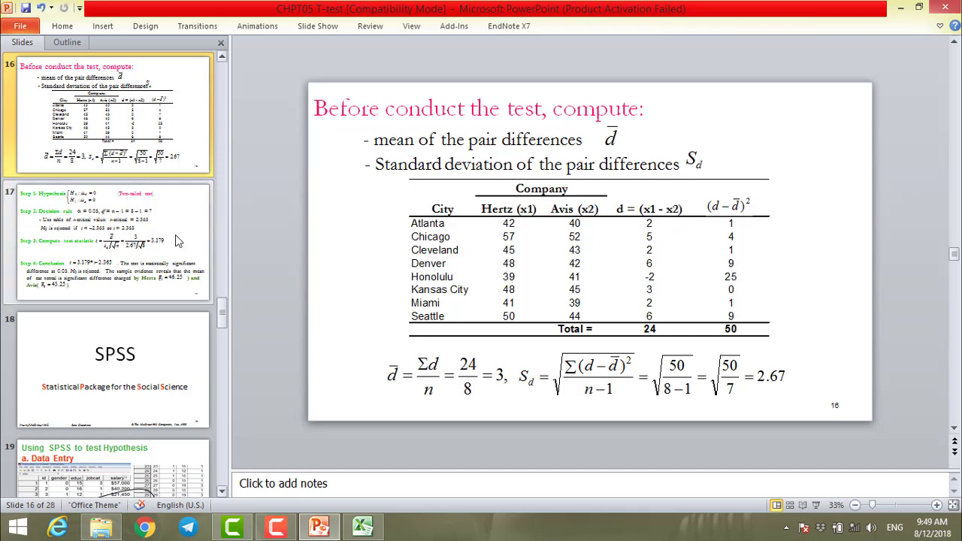
pyautogui.click(371, 531)
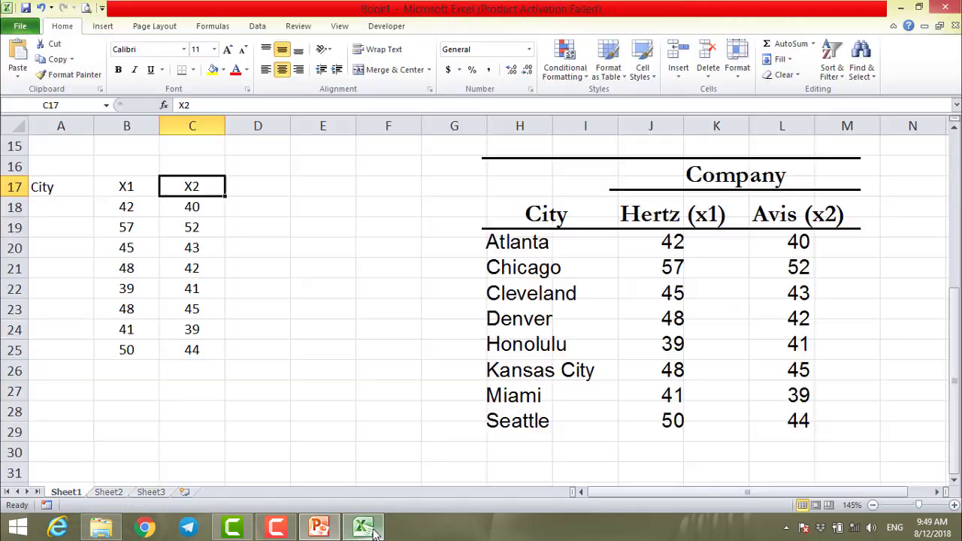
# Head D17 'D(X1-X2)' and enter =B18-C18 in D18.
pyautogui.click(275, 182)
pyautogui.write('D')
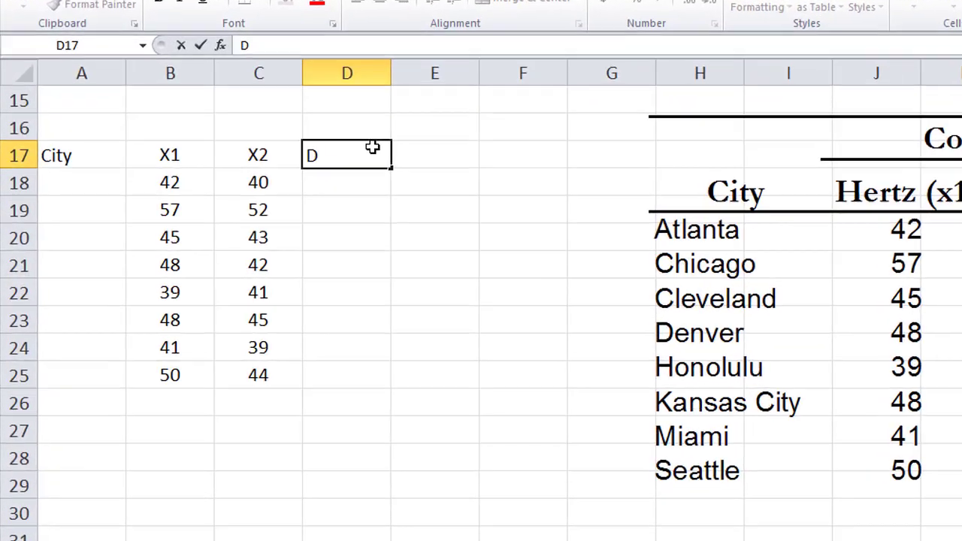
pyautogui.write('(')
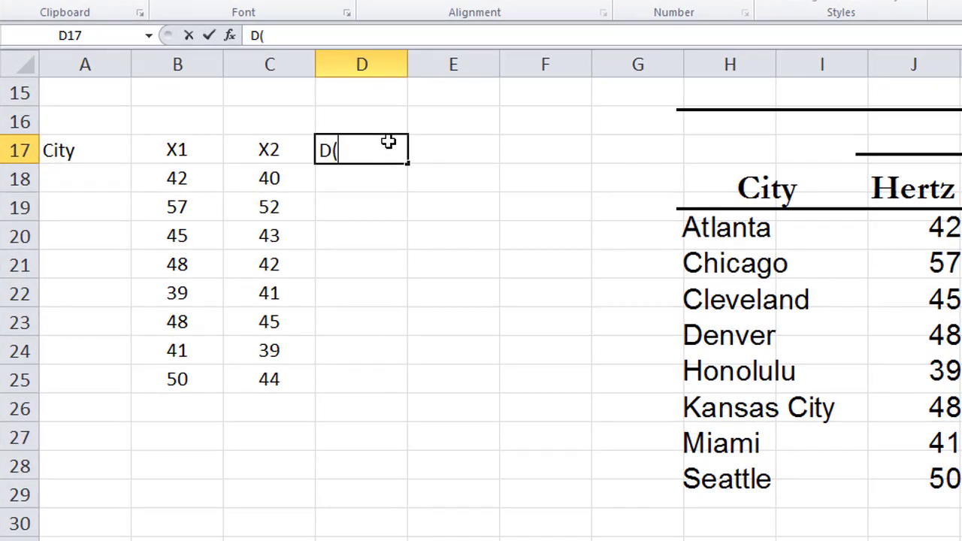
pyautogui.write('X1-')
pyautogui.write('X2_')
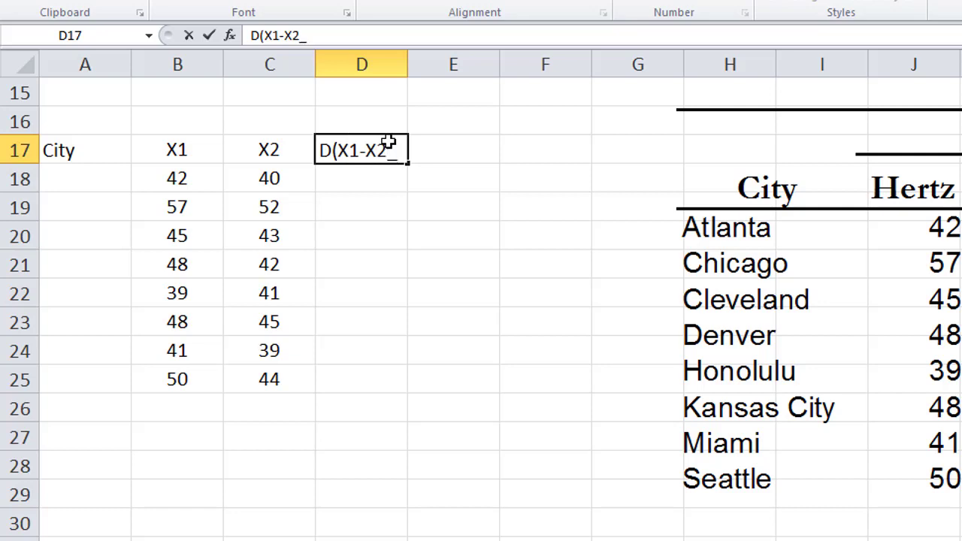
pyautogui.press('BackSpace')
pyautogui.write(')')
pyautogui.press('Return')
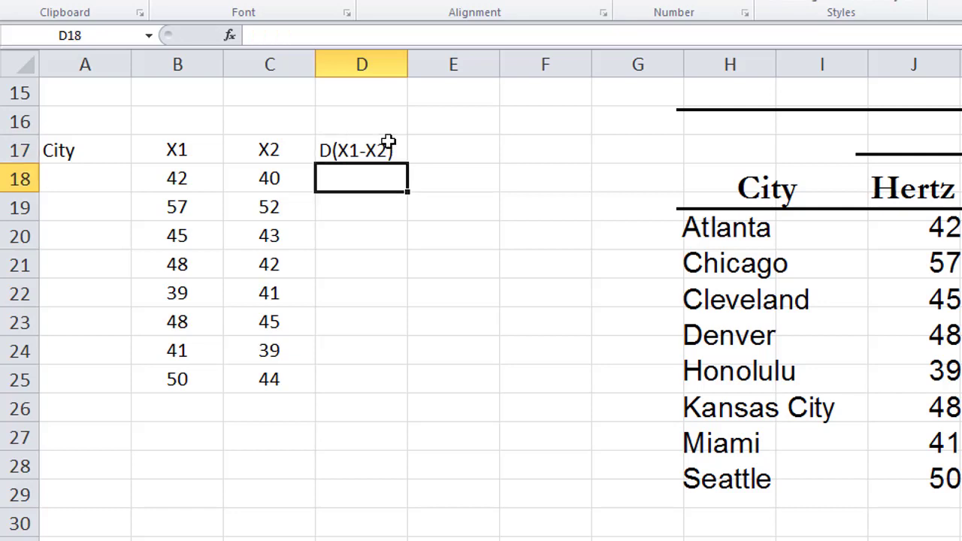
pyautogui.write('=')
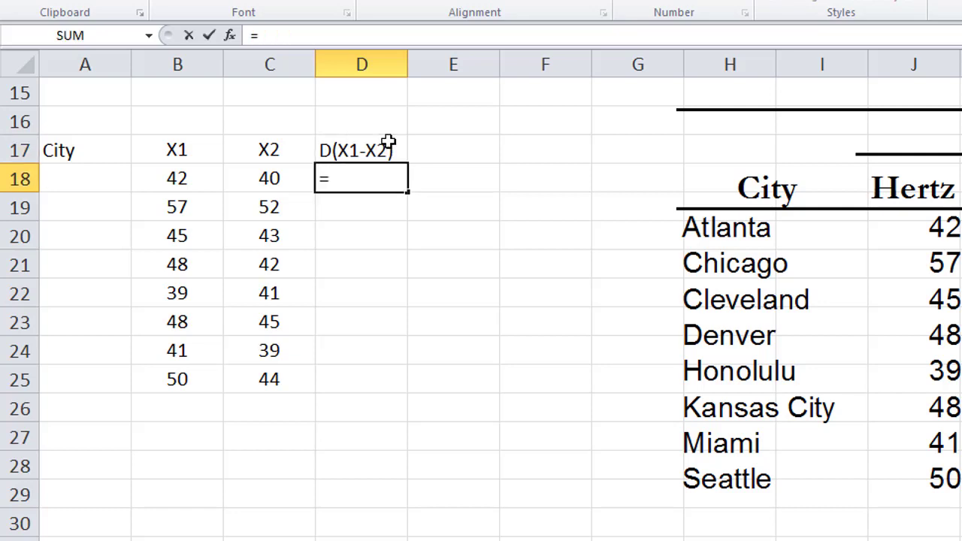
pyautogui.click(200, 179)
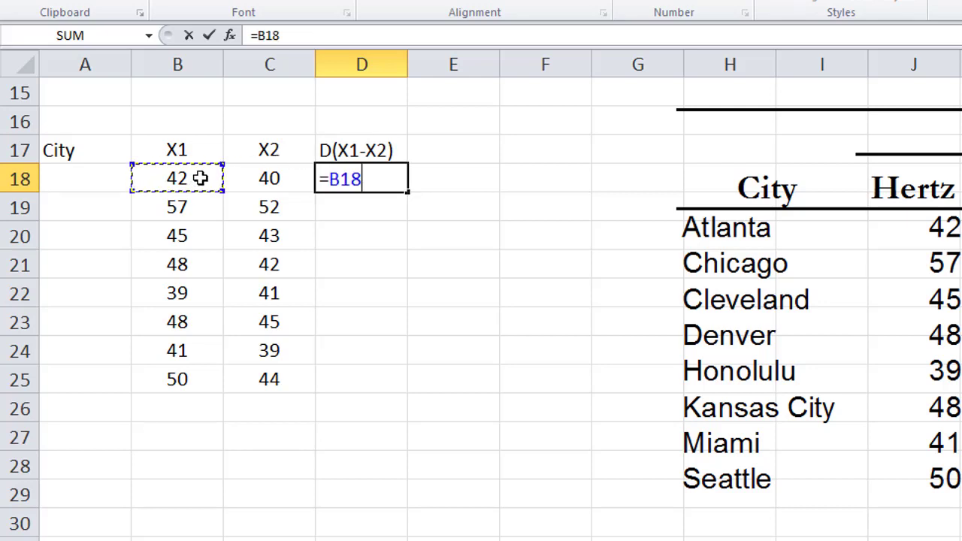
pyautogui.write('-')
pyautogui.click(256, 179)
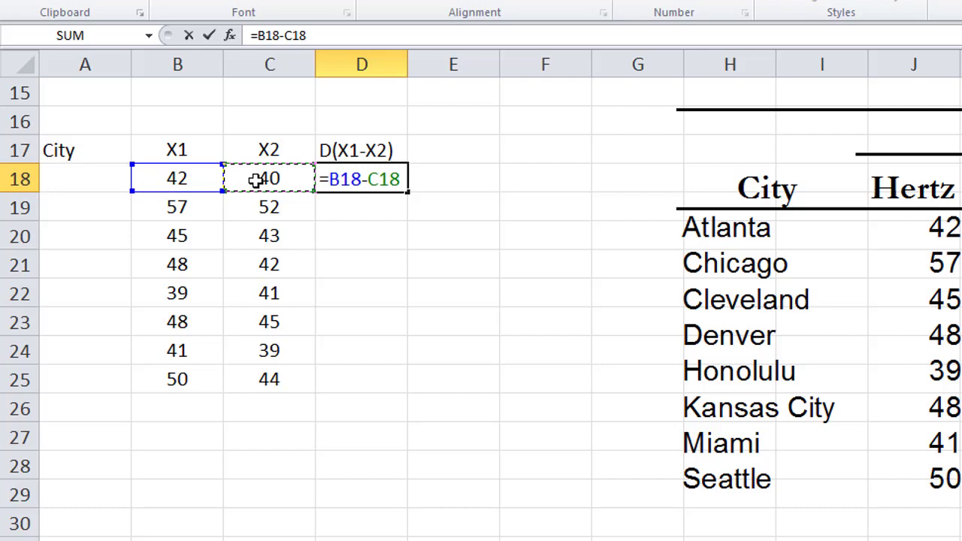
pyautogui.press('Return')
# Fill the difference formula down to D25, giving 2, 5, 2, 6, -2, 3, 2, 6.
pyautogui.click(387, 180)
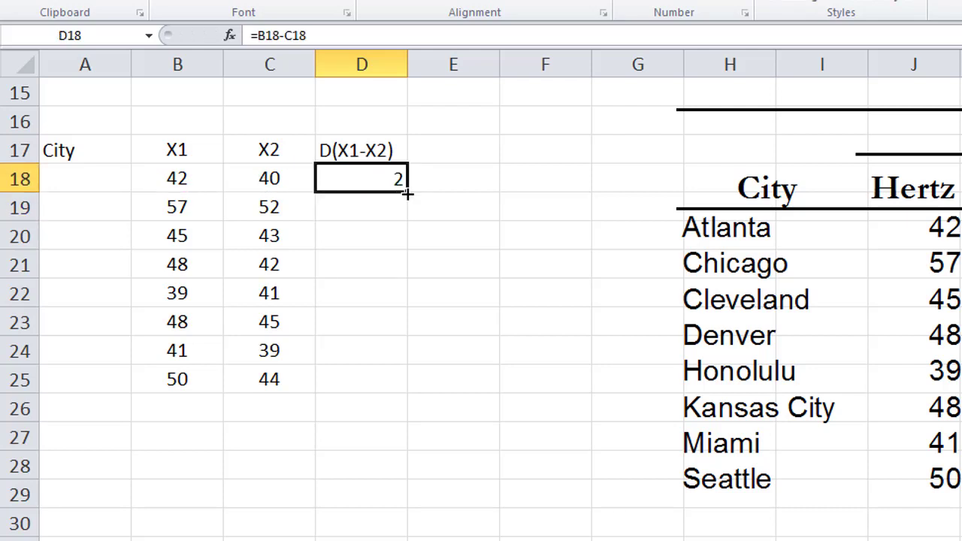
pyautogui.moveTo(406, 193); pyautogui.dragTo(388, 383)
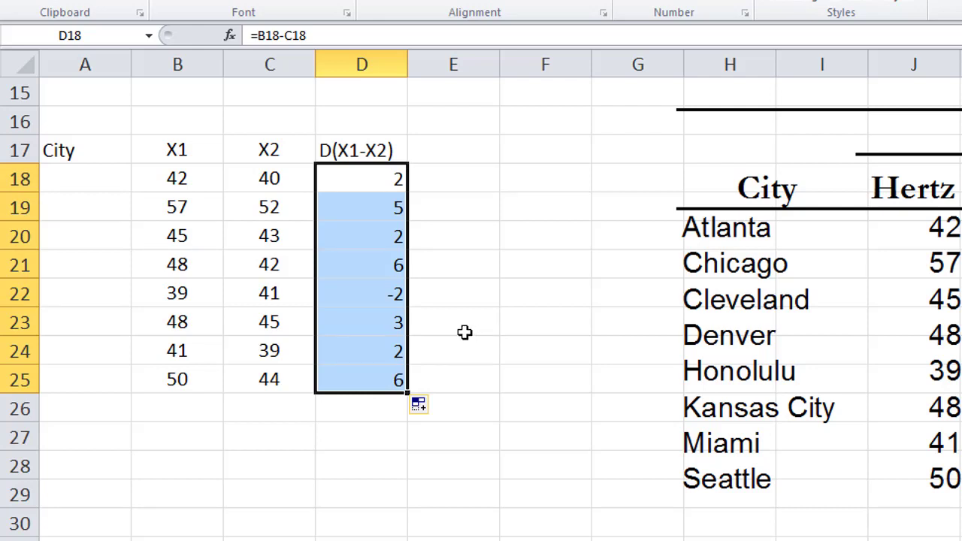
pyautogui.click(459, 150)
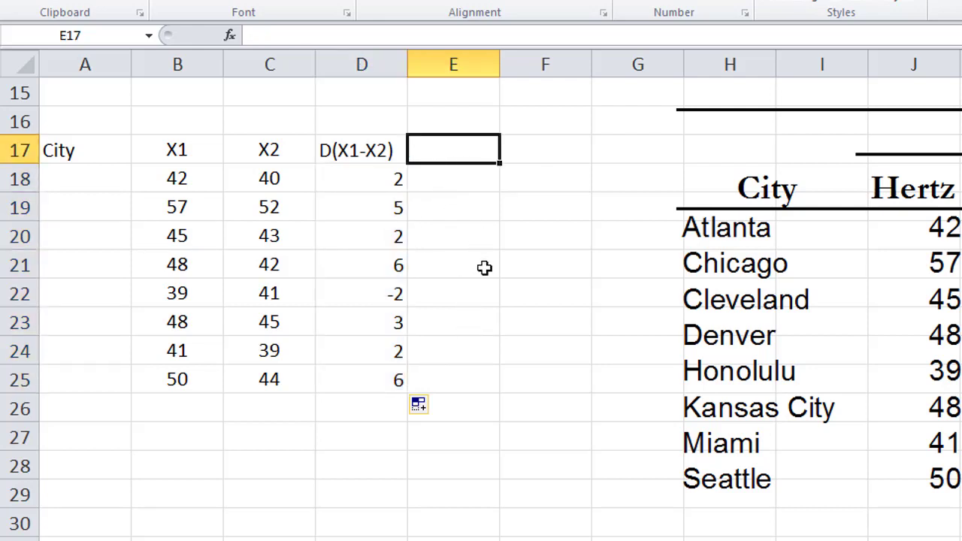
# Type the D-Dbar heading in E17 and a Total label in C26.
pyautogui.write('d')
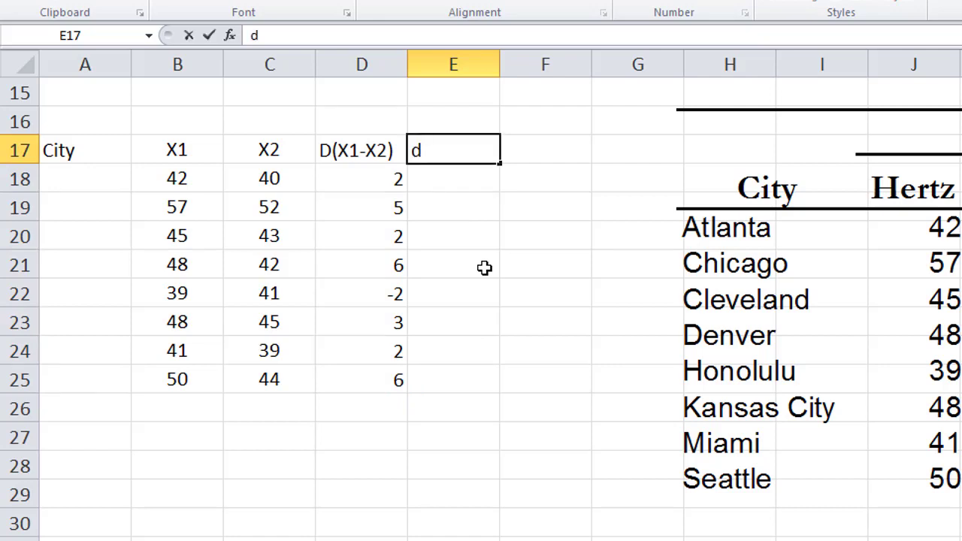
pyautogui.write('-')
pyautogui.press('BackSpace')
pyautogui.write('D-')
pyautogui.write('Dbar')
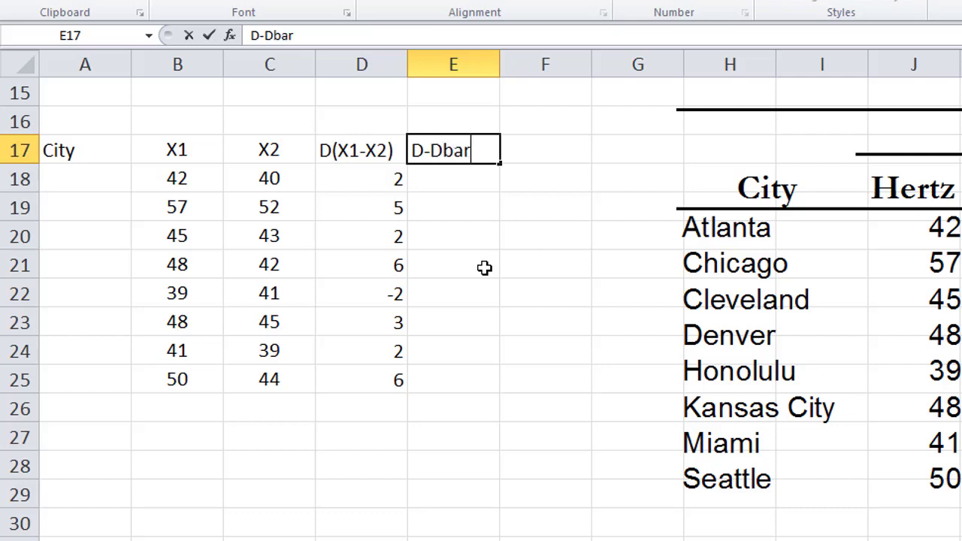
pyautogui.press('Return')
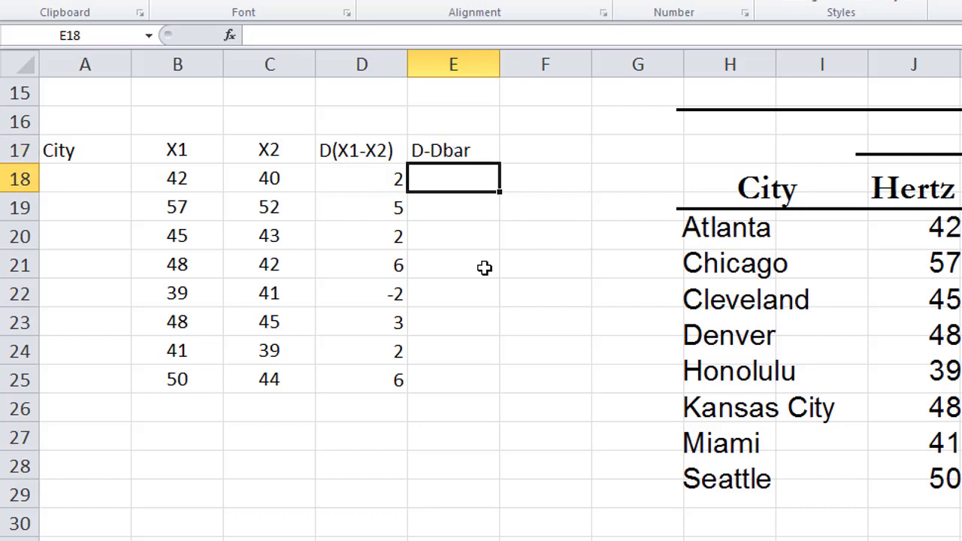
pyautogui.click(364, 413)
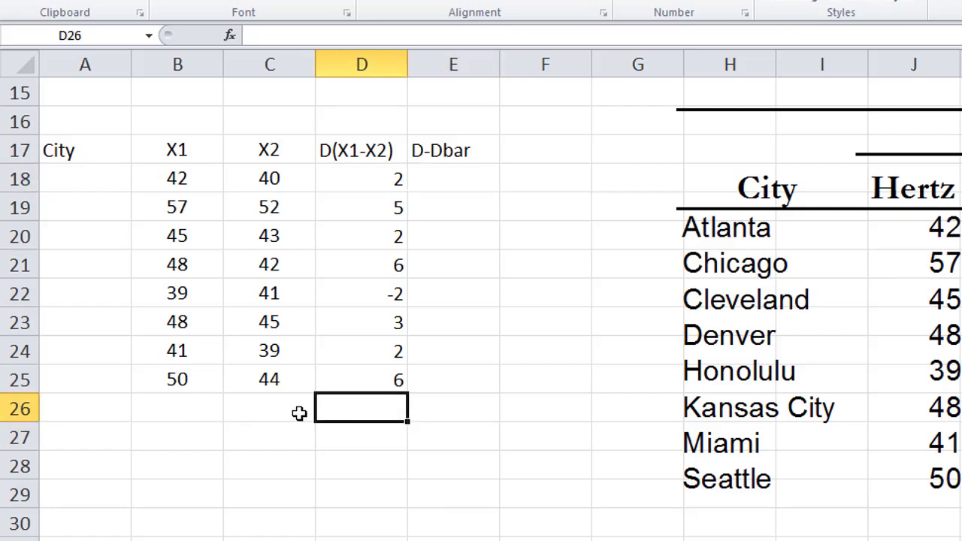
pyautogui.click(299, 413)
pyautogui.write('Tot')
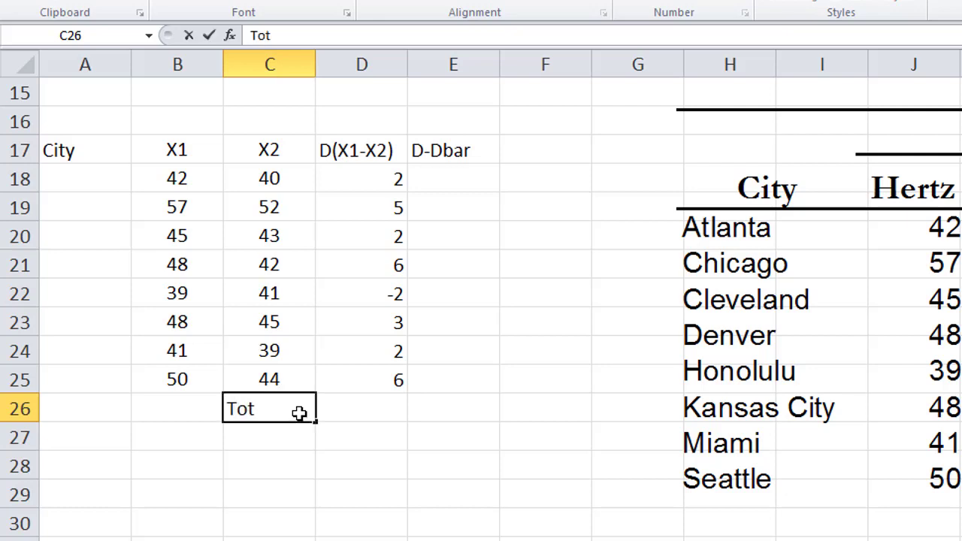
pyautogui.write('al')
pyautogui.press('Return')
# Sum the differences in D26 with =SUM(D18:D25), giving 24.
pyautogui.click(367, 414)
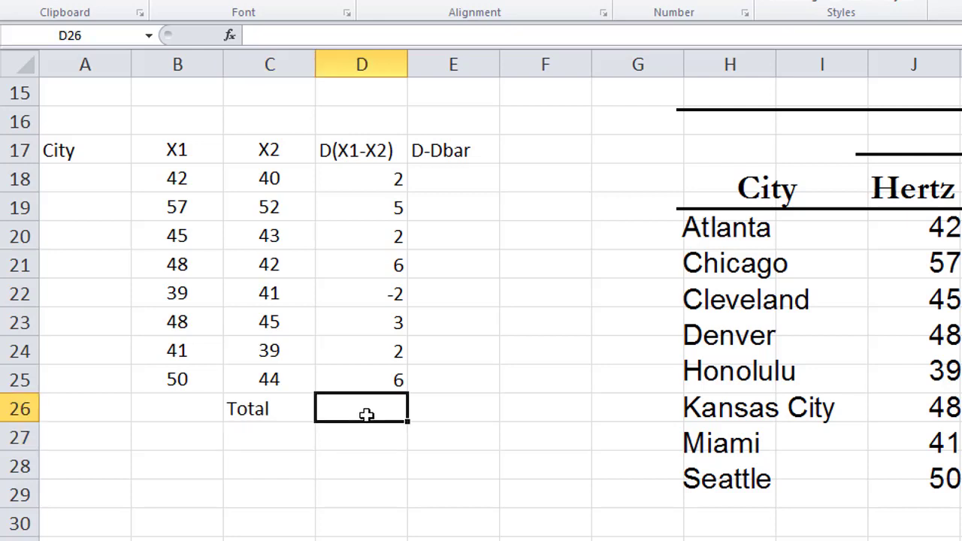
pyautogui.write('=')
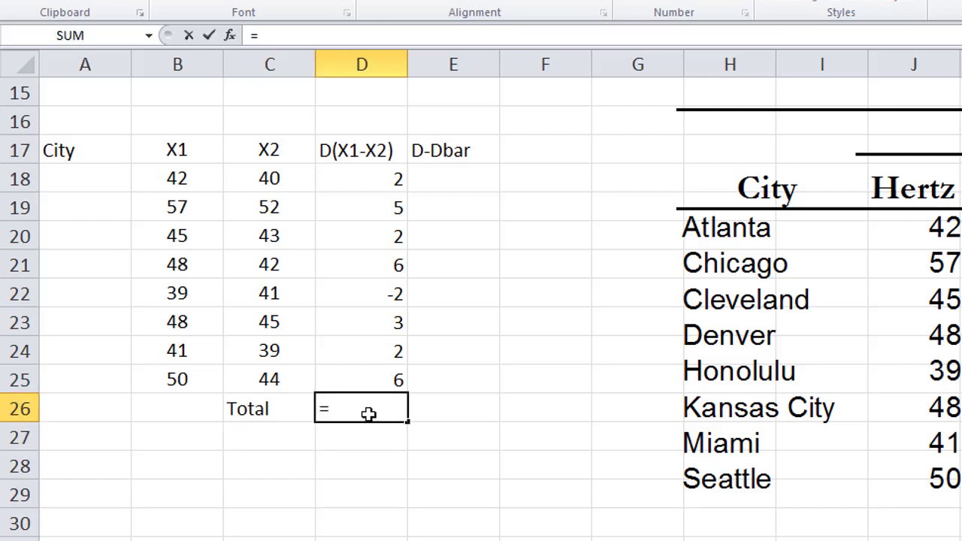
pyautogui.write('suM9')
pyautogui.press('BackSpace')
pyautogui.write('(')
pyautogui.press('Up')
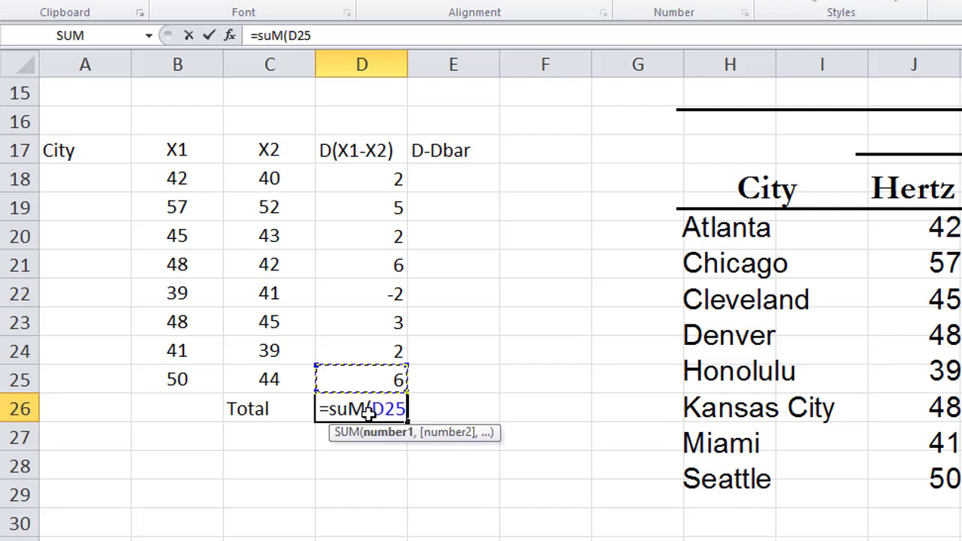
pyautogui.hotkey('shift', 'Up')
pyautogui.hotkey('shift', 'Up')
pyautogui.hotkey('shift', 'Up')
pyautogui.hotkey('shift', 'Up')
pyautogui.hotkey('shift', 'Up')
pyautogui.hotkey('shift', 'Up')
pyautogui.hotkey('shift', 'Up')
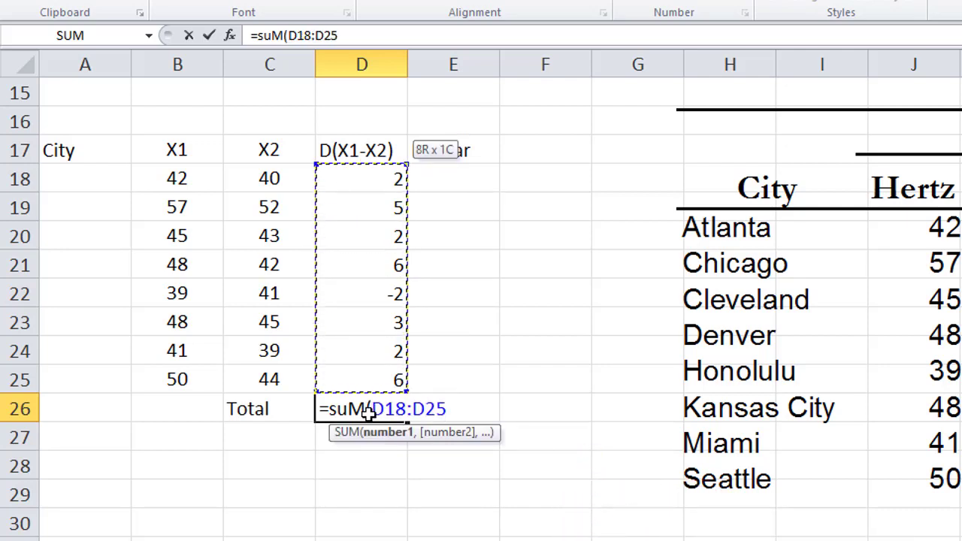
pyautogui.write(')')
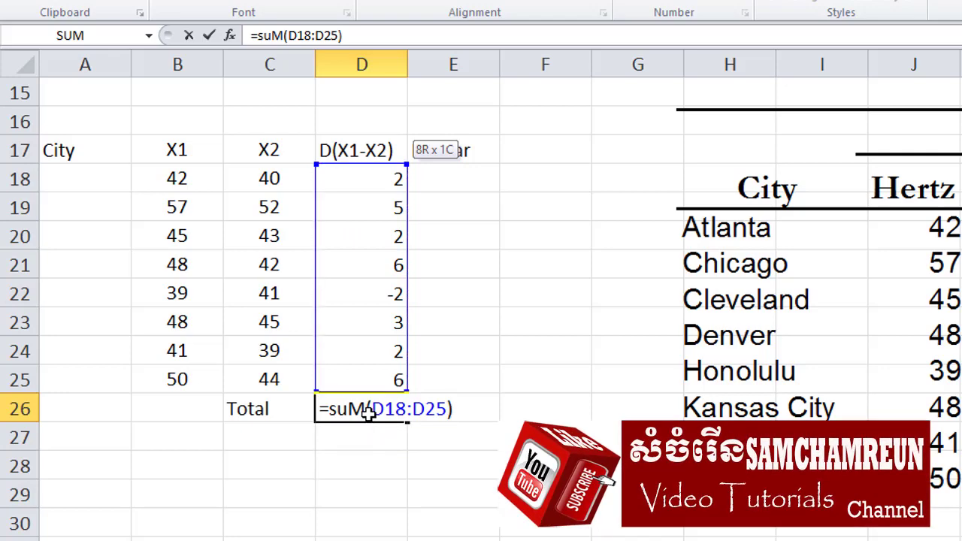
pyautogui.press('Return')
pyautogui.click(370, 412)
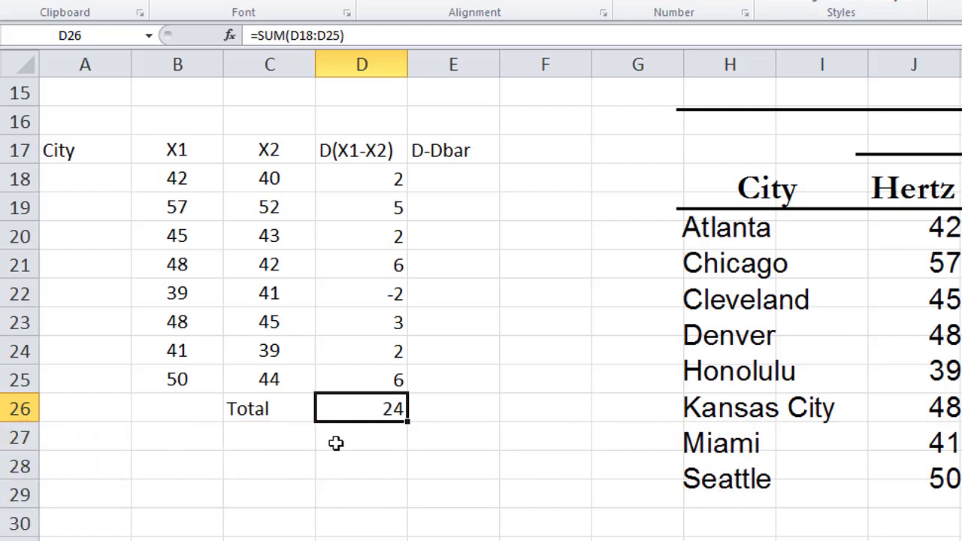
# Label C27 Dbar and compute the mean difference =D26/8 in D27, giving 3.
pyautogui.click(293, 437)
pyautogui.write('Db')
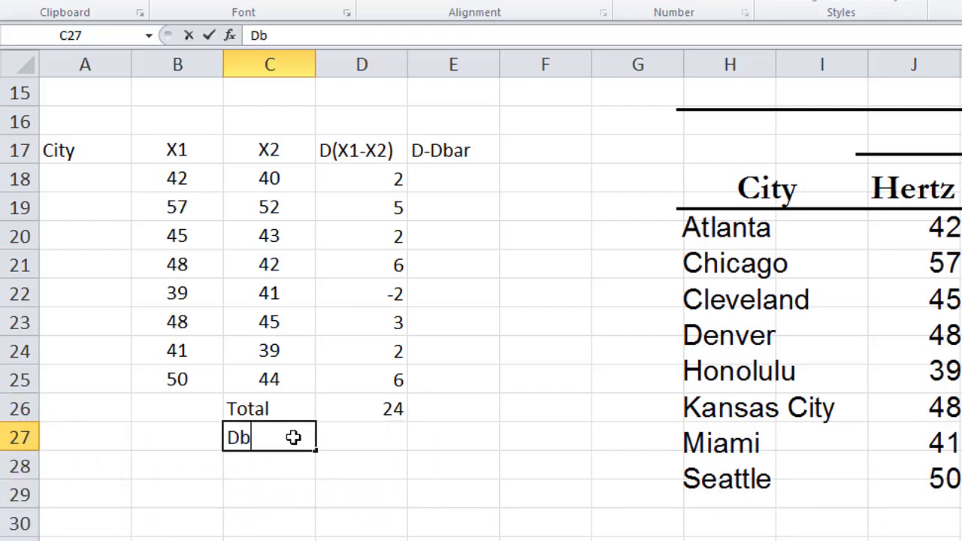
pyautogui.write('ar')
pyautogui.press('Return')
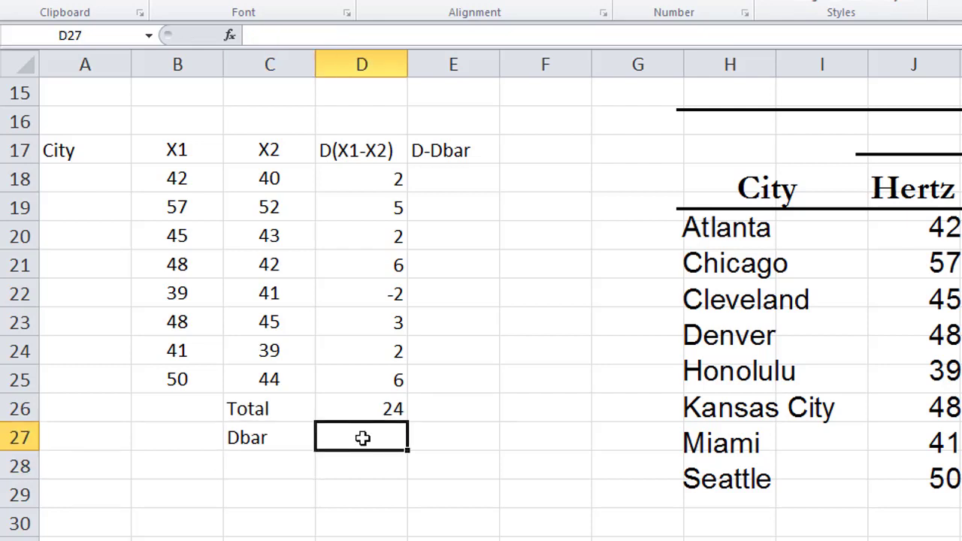
pyautogui.write('=')
pyautogui.click(381, 407)
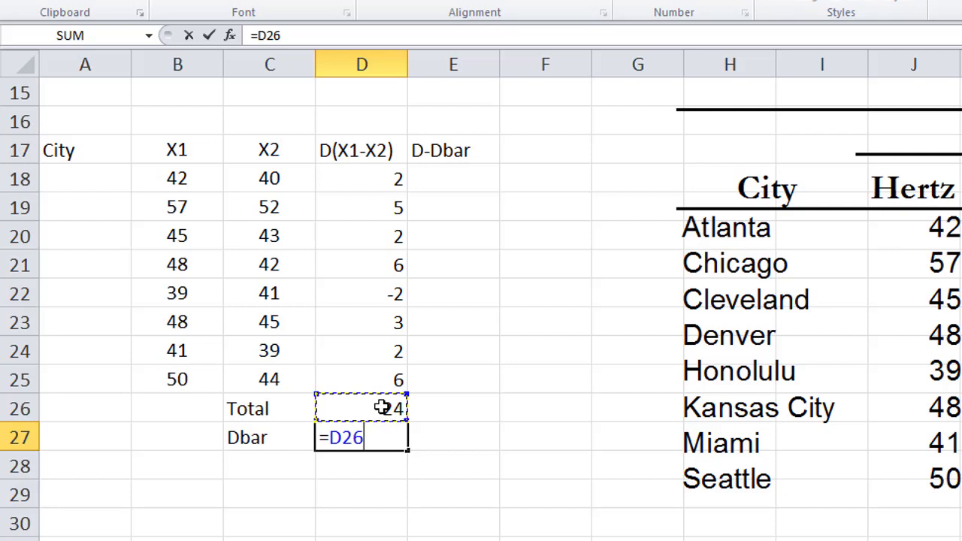
pyautogui.write('/8')
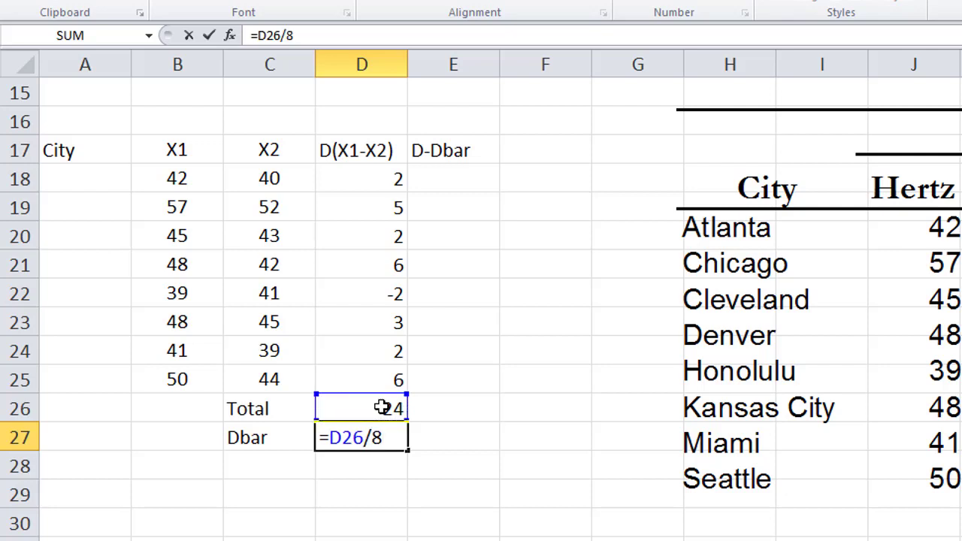
pyautogui.press('Return')
pyautogui.moveTo(380, 436); pyautogui.dragTo(224, 437)
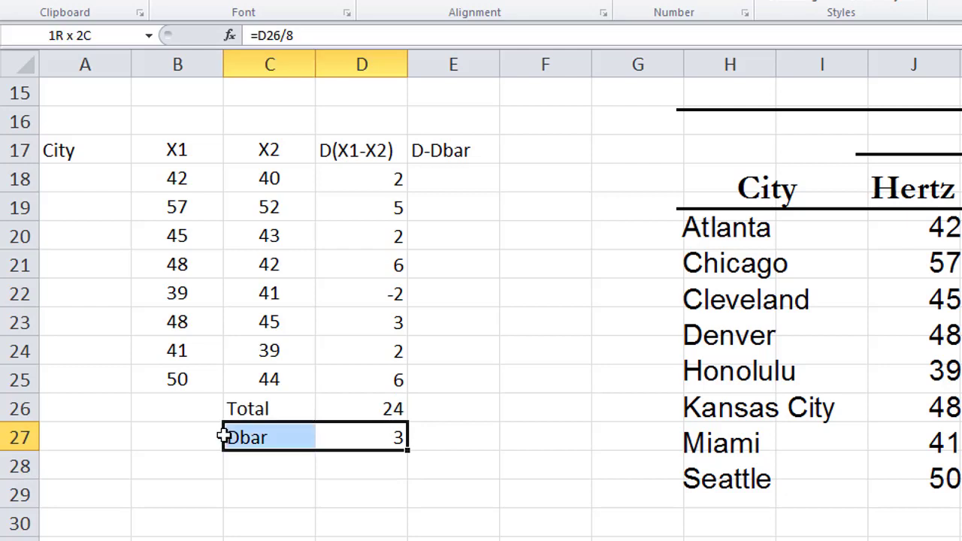
# Fill the Dbar row C27:D27 yellow and the Total row C26:D26 light orange.
pyautogui.click(301, 3)
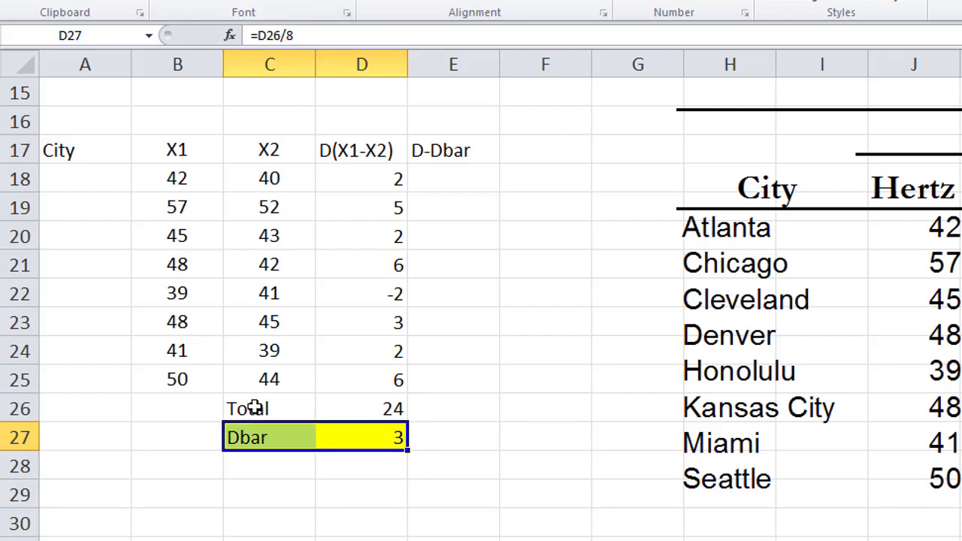
pyautogui.moveTo(254, 408); pyautogui.dragTo(367, 404)
pyautogui.click(316, 1)
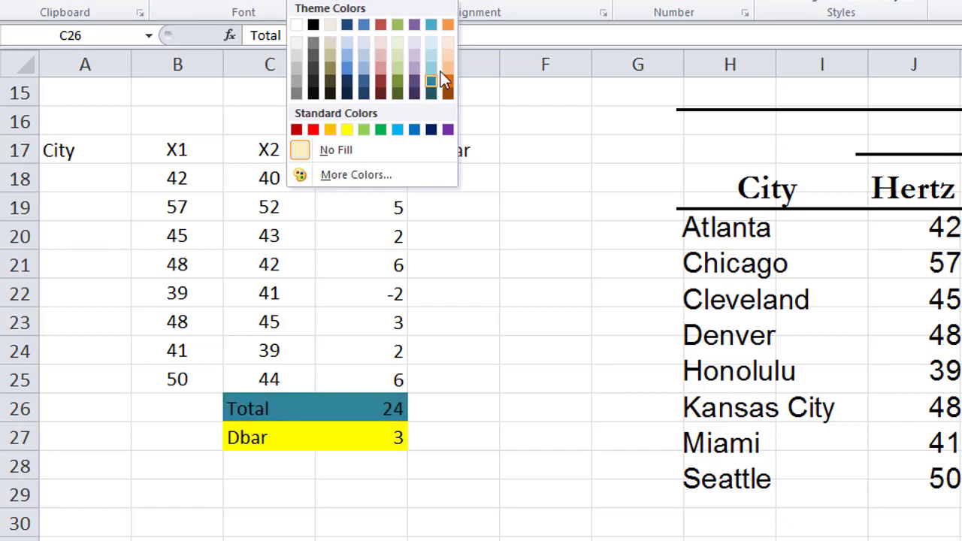
pyautogui.click(446, 70)
pyautogui.click(471, 404)
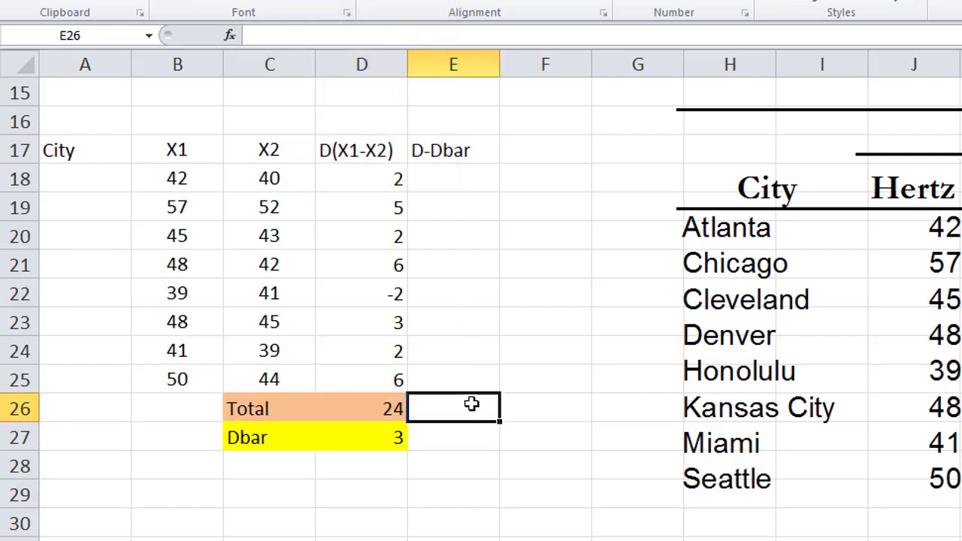
pyautogui.click(475, 178)
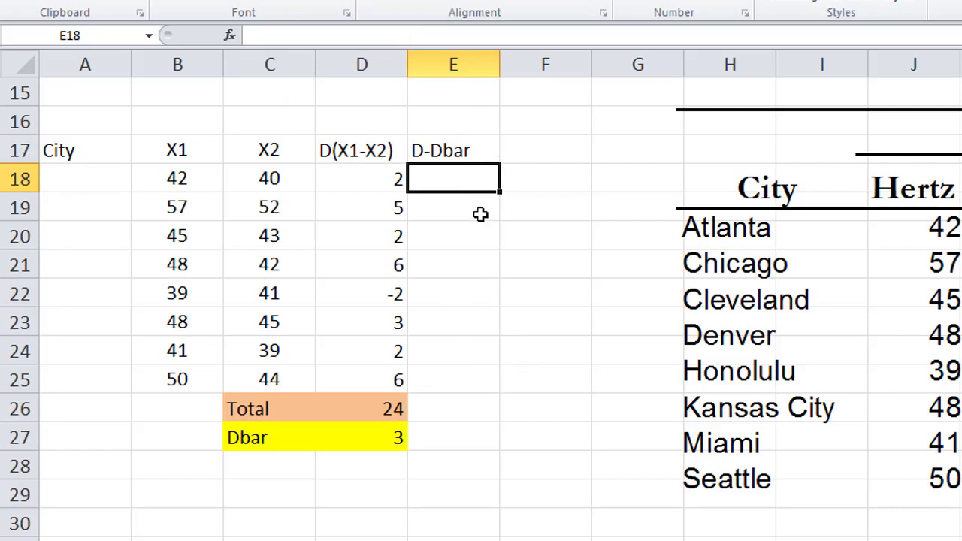
# Rename the E17 heading from D-Dbar to (D-Dbar)^2 and widen column E to fit.
pyautogui.click(417, 151)
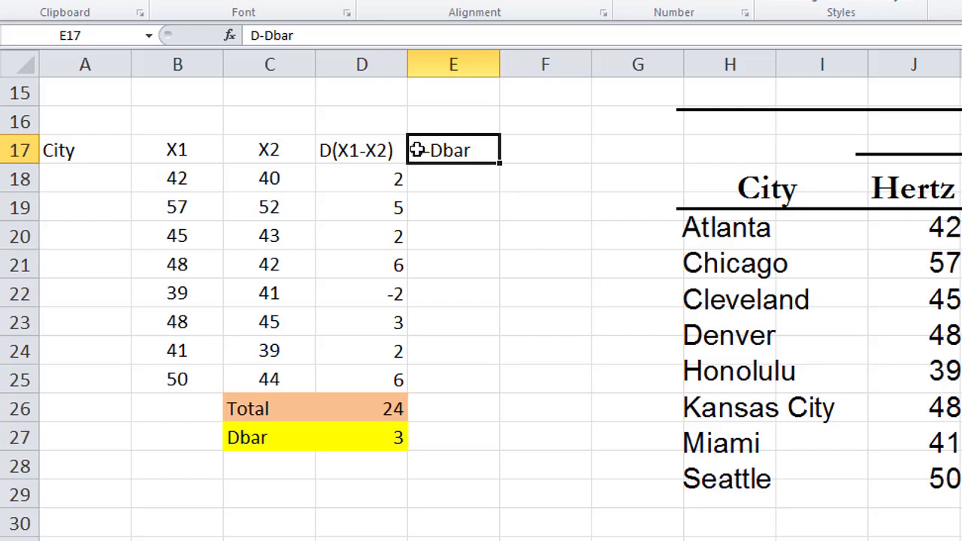
pyautogui.doubleClick(418, 151)
pyautogui.write('(')
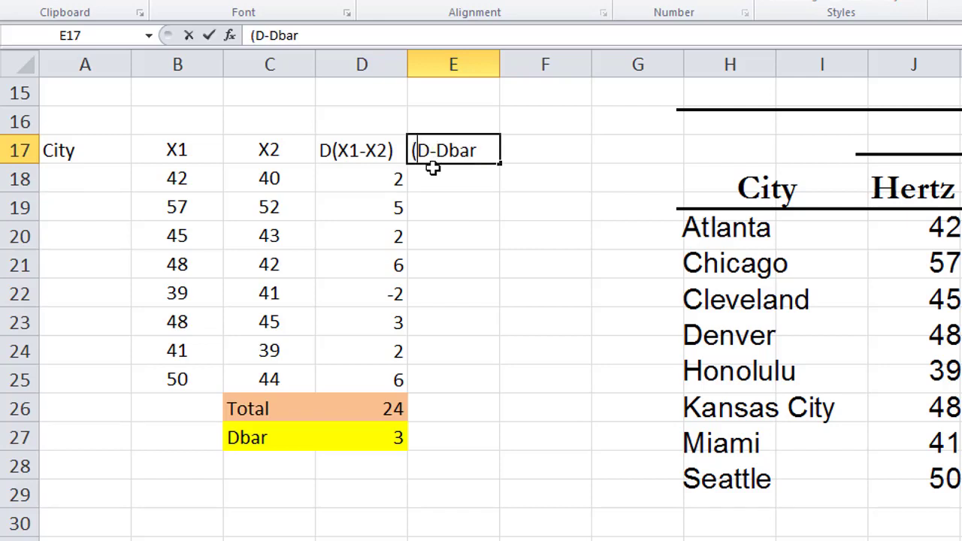
pyautogui.press('Right')
pyautogui.press('Right')
pyautogui.press('Right')
pyautogui.press('Right')
pyautogui.press('Right')
pyautogui.press('Right')
pyautogui.write(')^')
pyautogui.write('2')
pyautogui.press('Return')
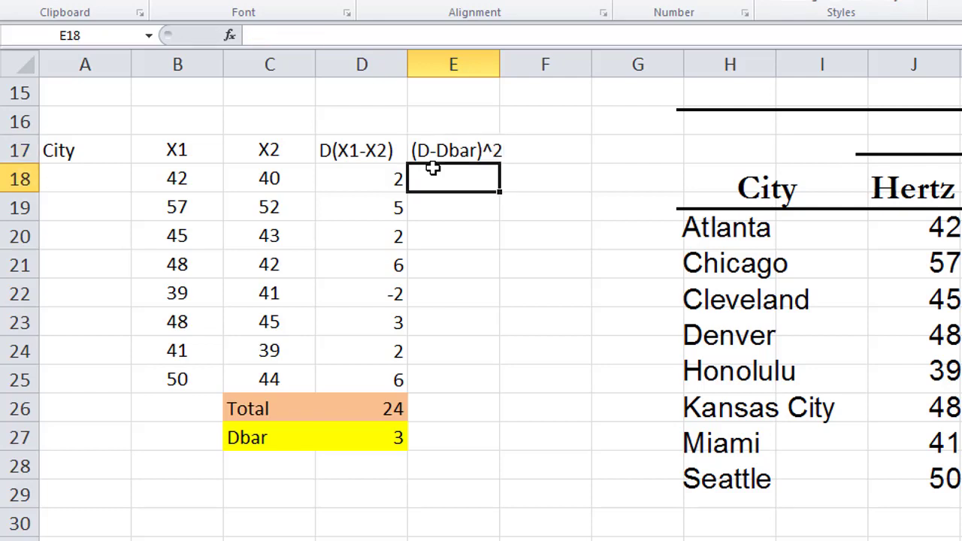
pyautogui.moveTo(499, 65); pyautogui.dragTo(534, 64)
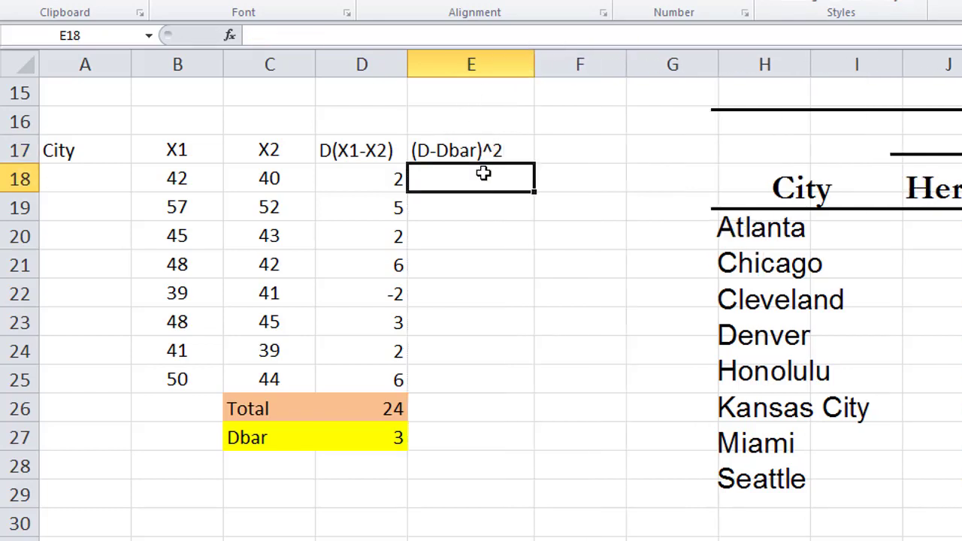
# Enter =D18-$D$27 in E18 and fill it to E25, giving -1, 2, -1, 3, -5, 0, -1, 3.
pyautogui.click(472, 233)
pyautogui.click(481, 170)
pyautogui.write('=')
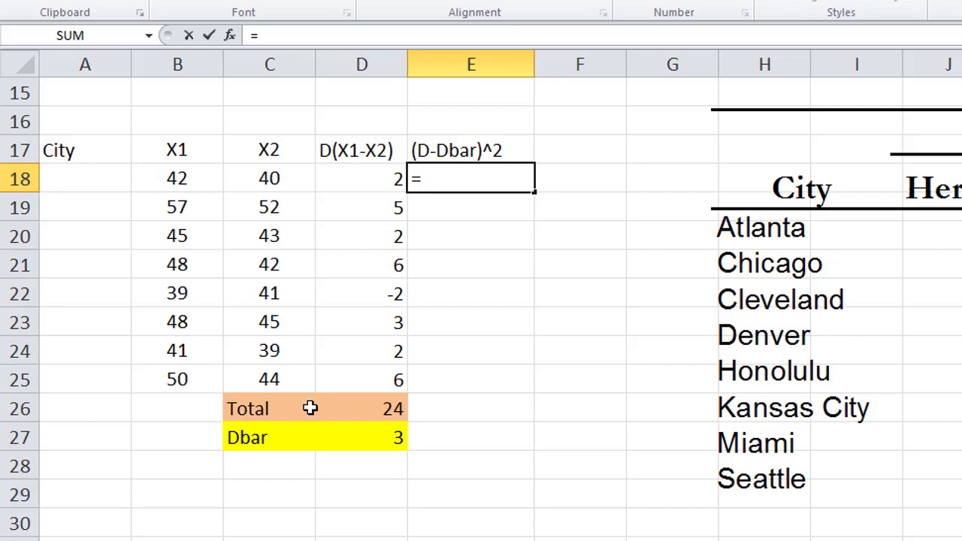
pyautogui.click(366, 174)
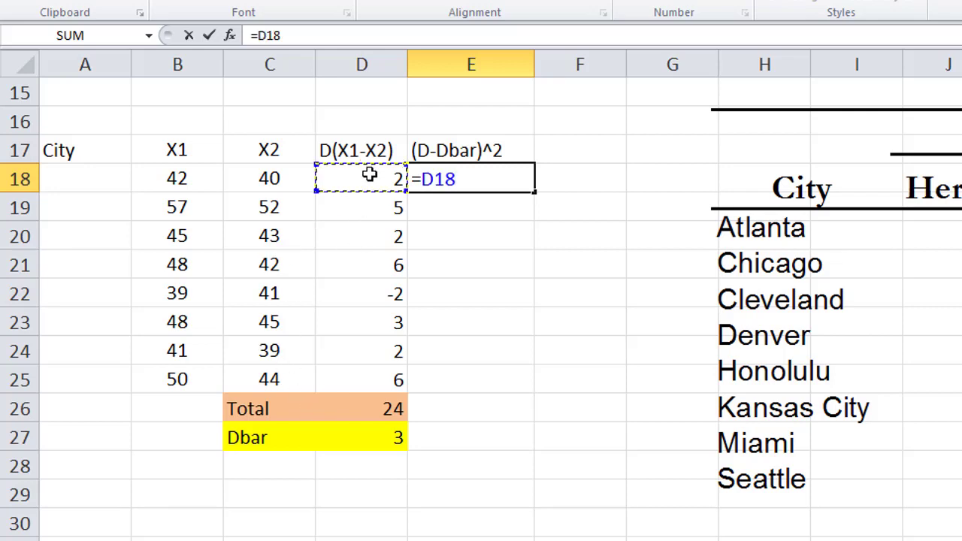
pyautogui.write('-')
pyautogui.click(383, 440)
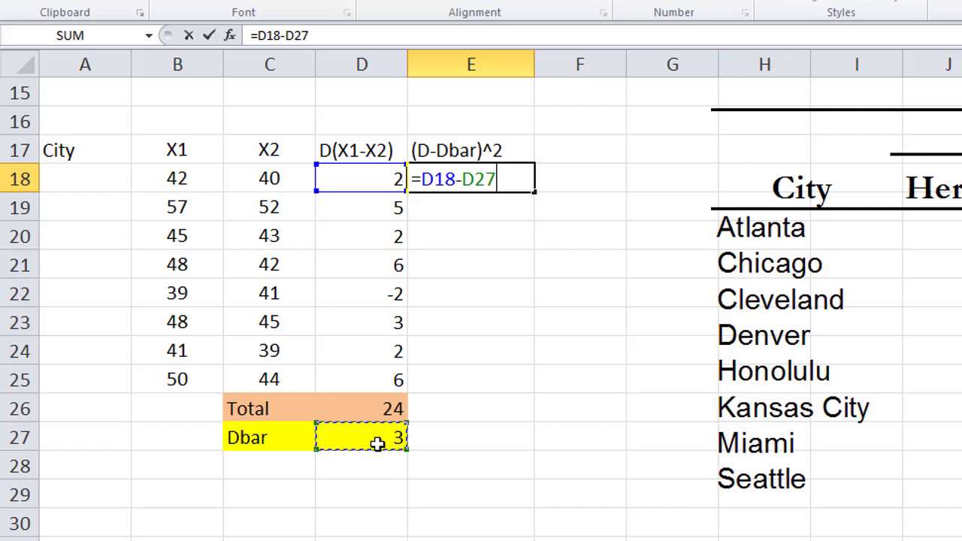
pyautogui.press('F4')
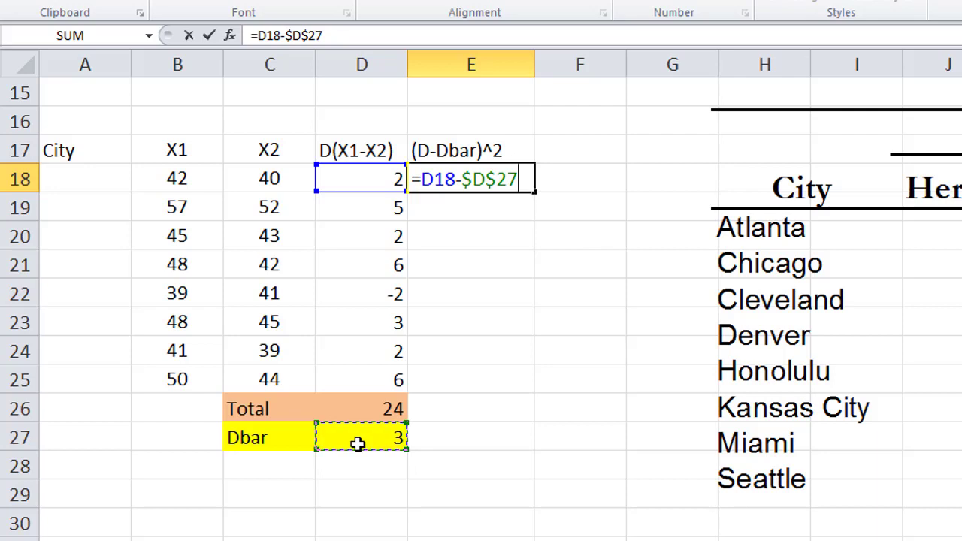
pyautogui.press('Return')
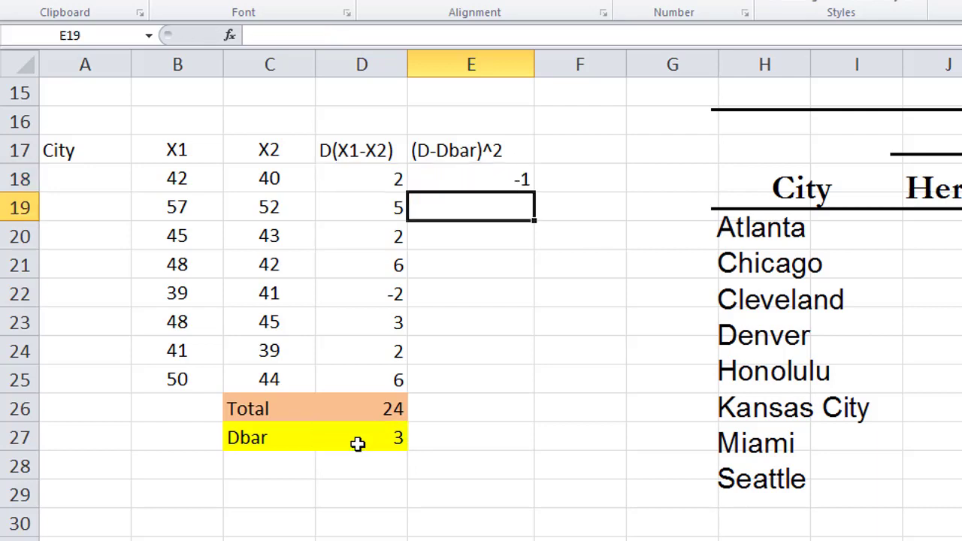
pyautogui.click(492, 180)
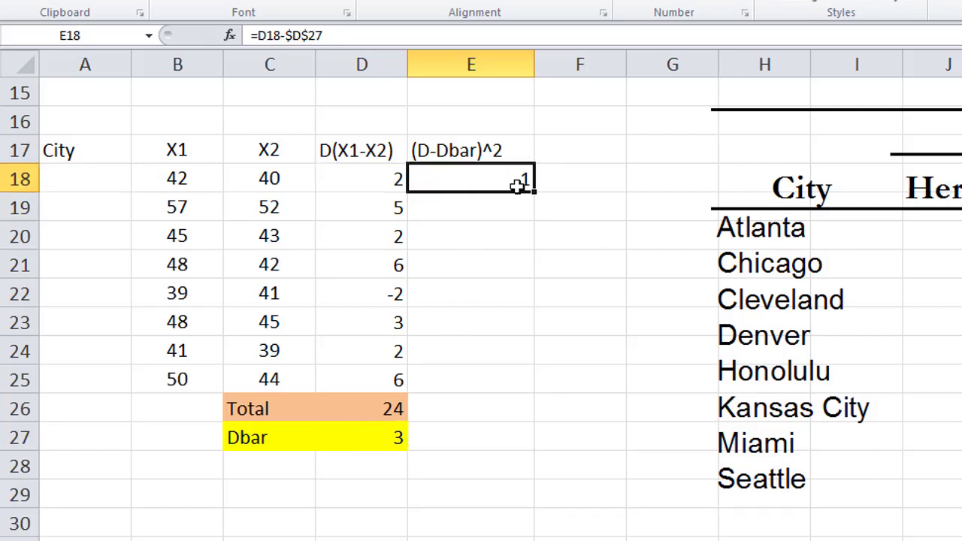
pyautogui.moveTo(533, 192)
pyautogui.mouseDown()
pyautogui.moveTo(519, 414)
pyautogui.moveTo(526, 383)
pyautogui.mouseUp()
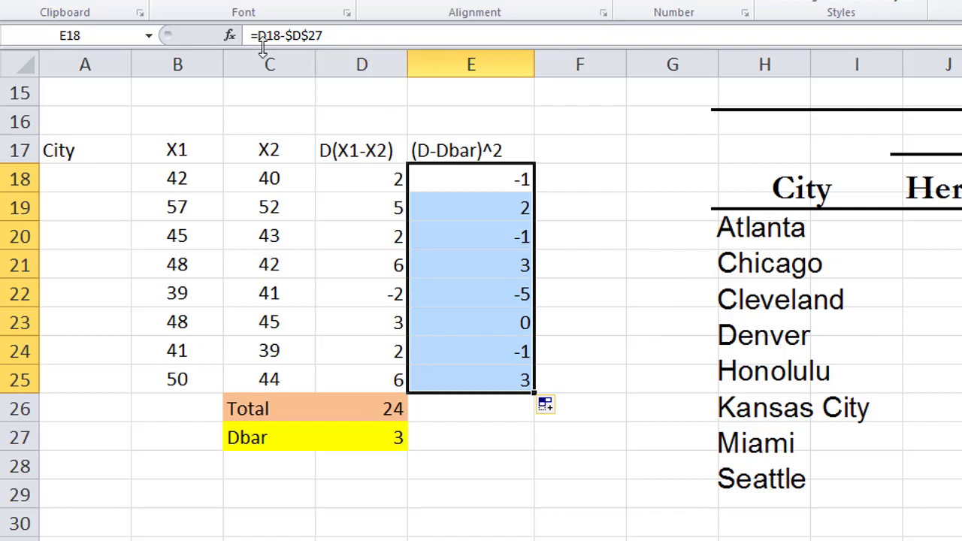
pyautogui.click(457, 167)
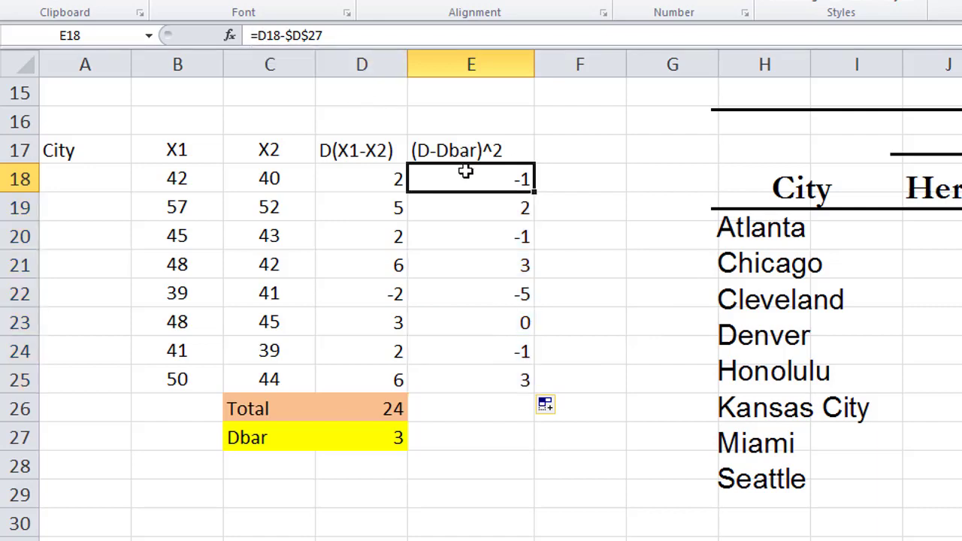
# Change E18 to =(D18-$D$27)^2 and fill it down to E25, giving 1, 4, 1, 9, 25, 0, 1, 9.
pyautogui.click(259, 35)
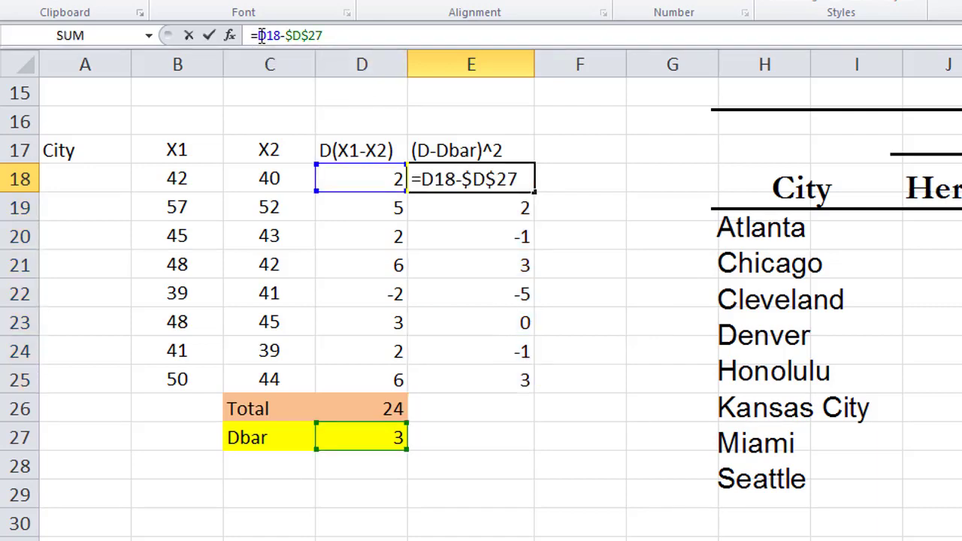
pyautogui.write('(')
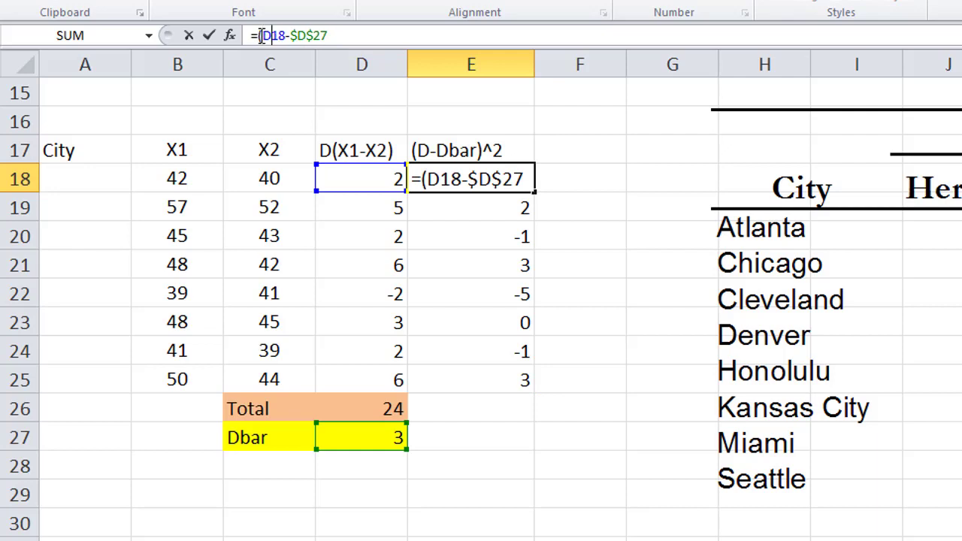
pyautogui.write(')')
pyautogui.write('^2')
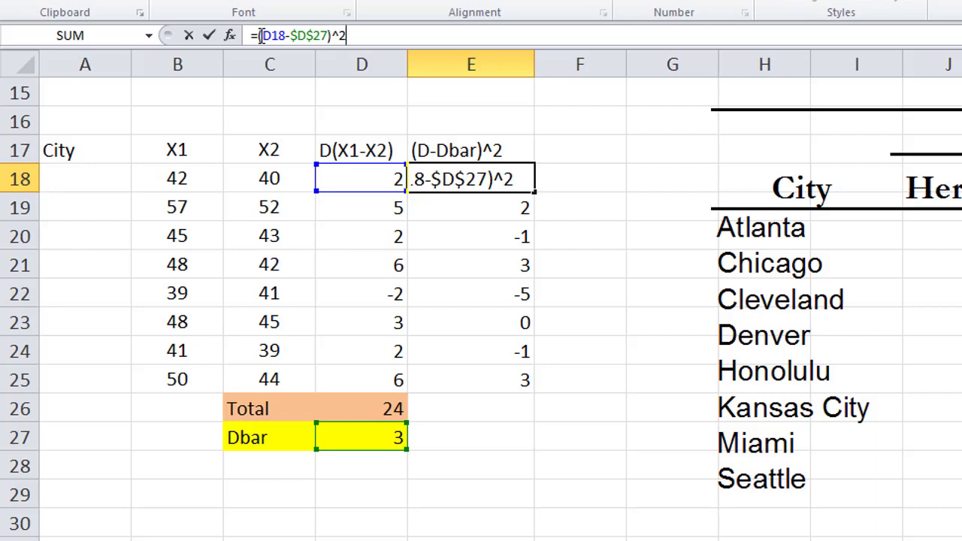
pyautogui.press('Return')
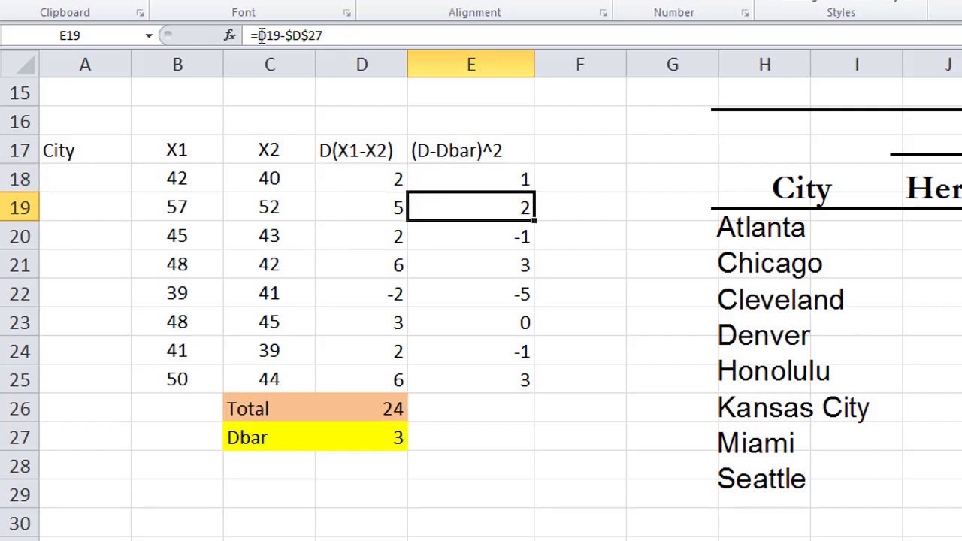
pyautogui.click(494, 170)
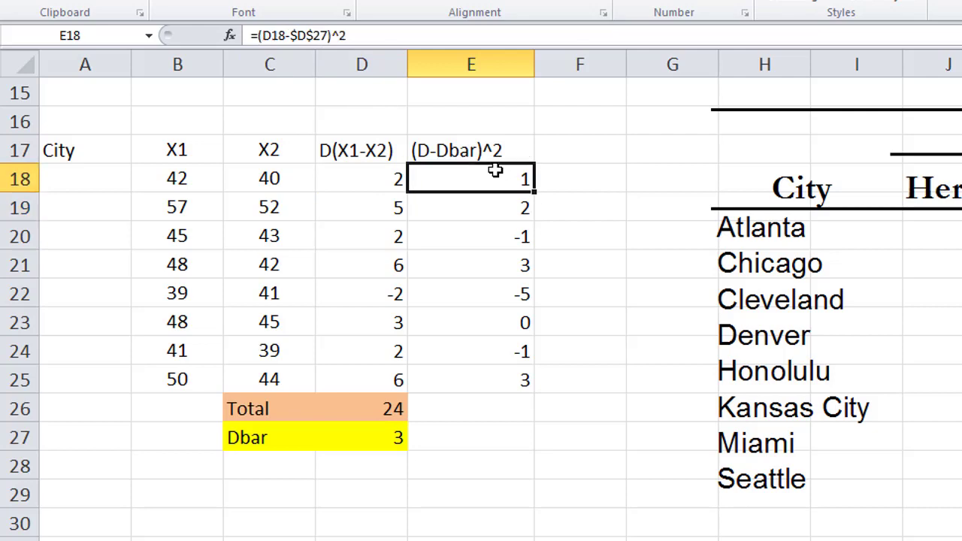
pyautogui.moveTo(535, 191); pyautogui.dragTo(534, 383)
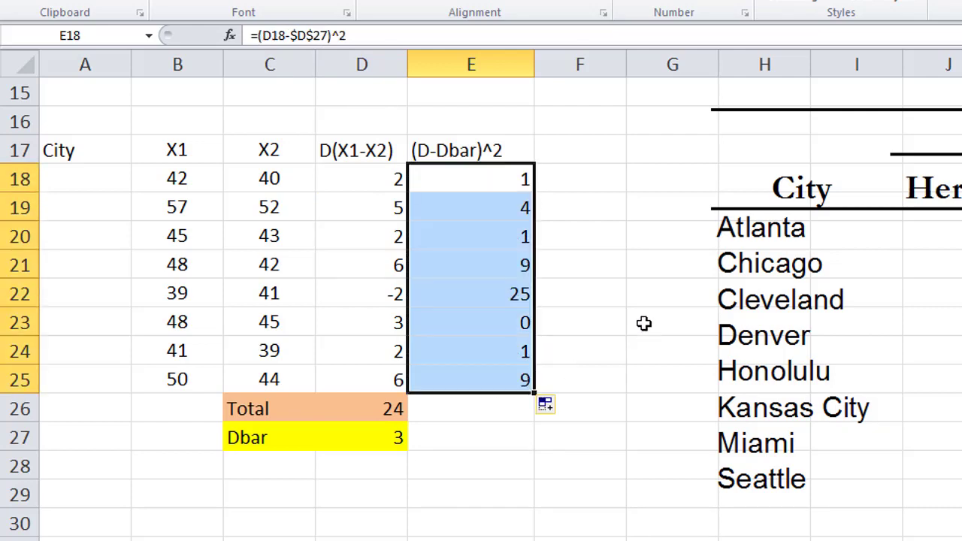
pyautogui.click(485, 411)
# Enter =SUM(E18:E25) in E26 to total the squared deviations as 50.
pyautogui.write('=su')
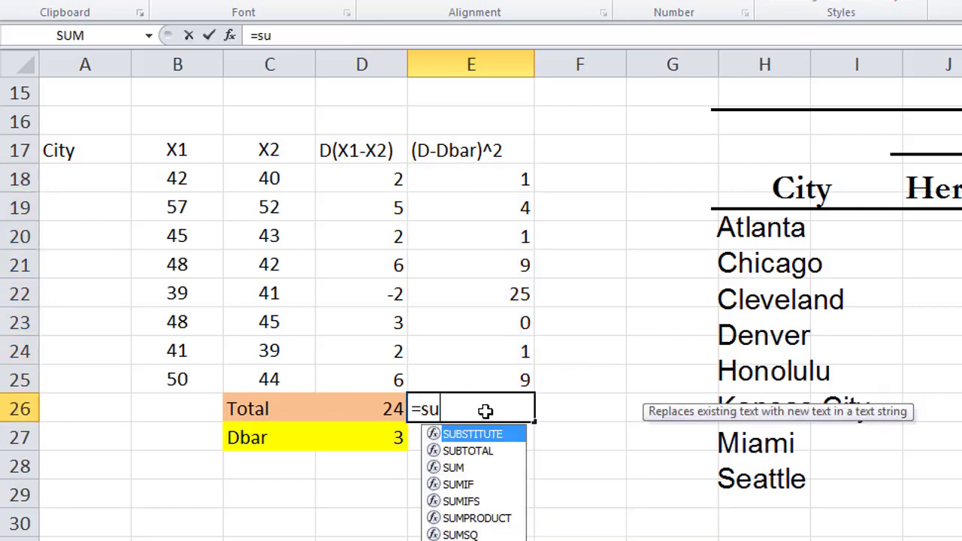
pyautogui.write('M9')
pyautogui.press('BackSpace')
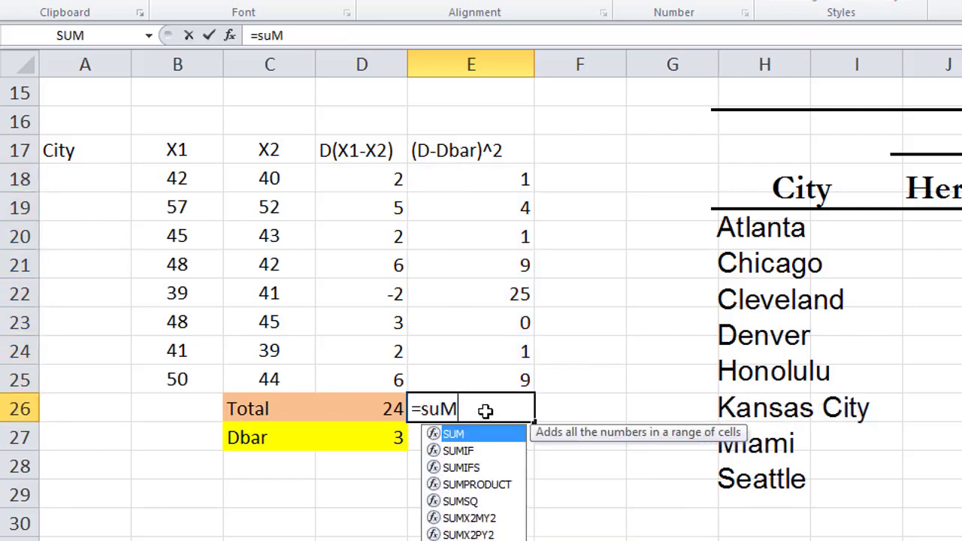
pyautogui.press('BackSpace')
pyautogui.press('BackSpace')
pyautogui.press('BackSpace')
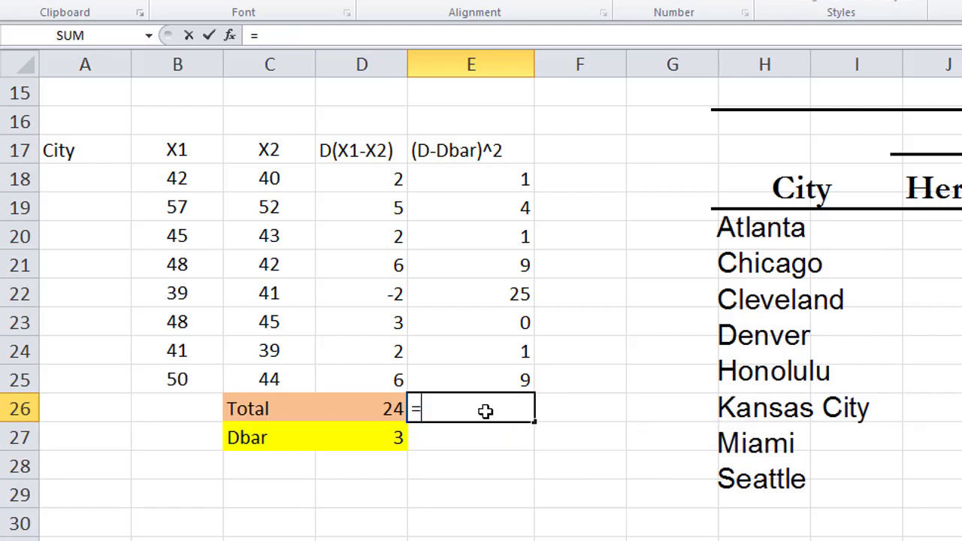
pyautogui.write('S')
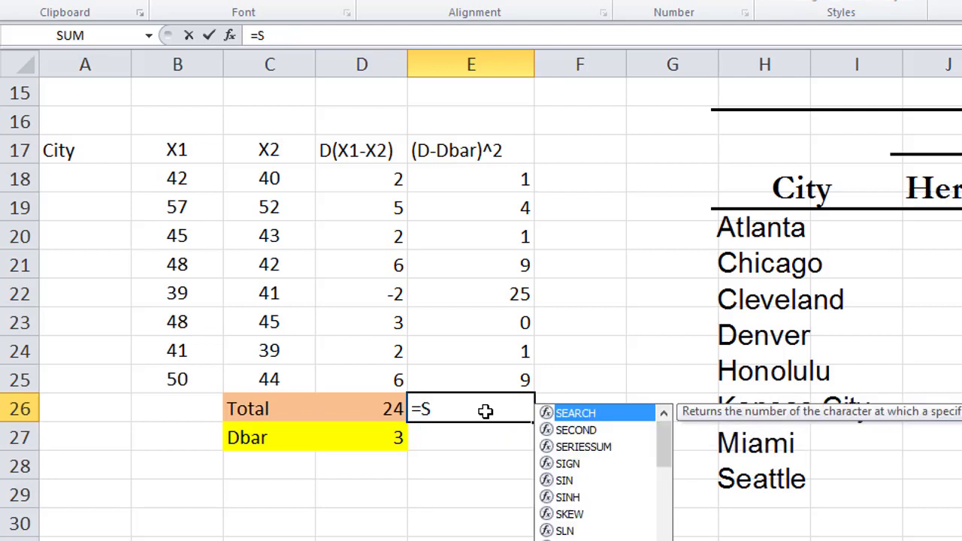
pyautogui.write('UM(')
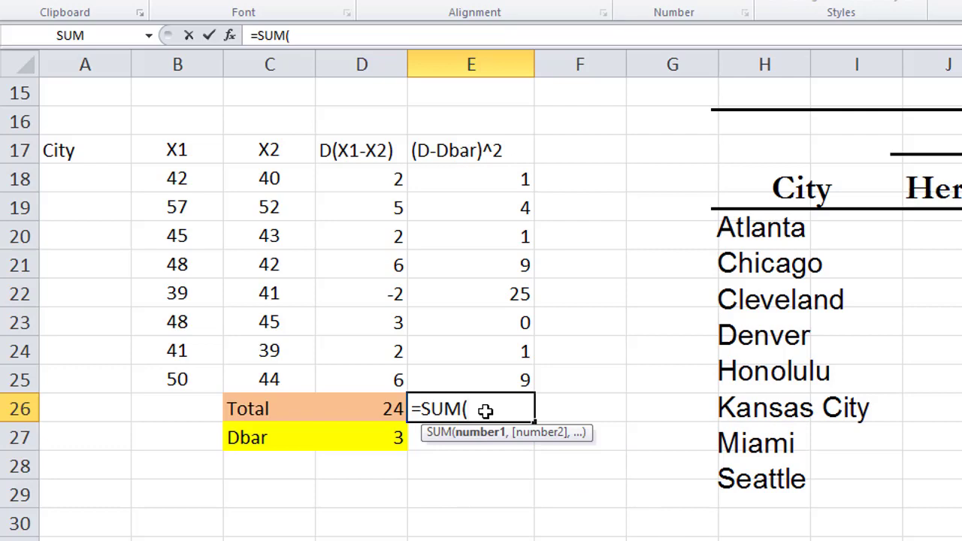
pyautogui.press('Up')
pyautogui.hotkey('shift', 'Up')
pyautogui.hotkey('shift', 'Up')
pyautogui.hotkey('shift', 'Up')
pyautogui.hotkey('shift', 'Up')
pyautogui.hotkey('shift', 'Up')
pyautogui.hotkey('shift', 'Up')
pyautogui.hotkey('shift', 'Up')
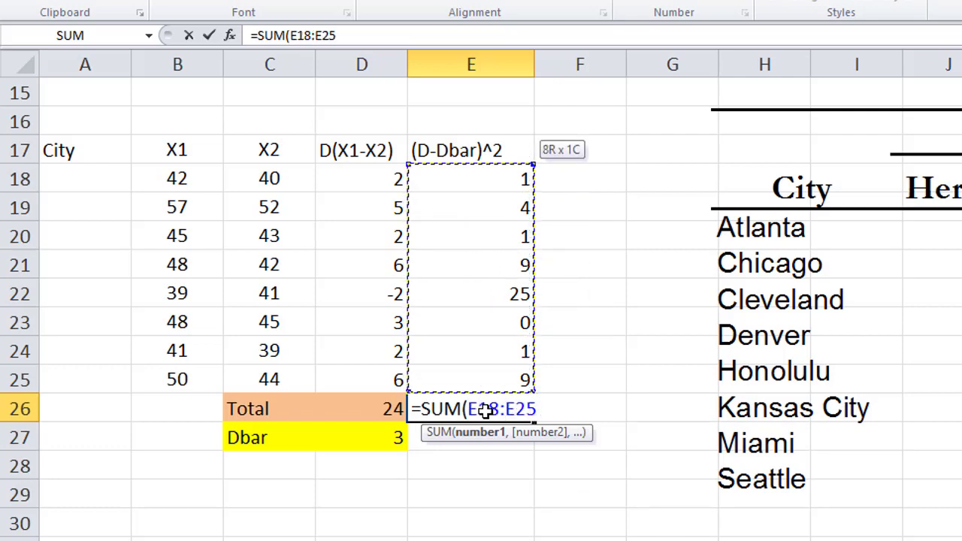
pyautogui.write(')')
pyautogui.press('Return')
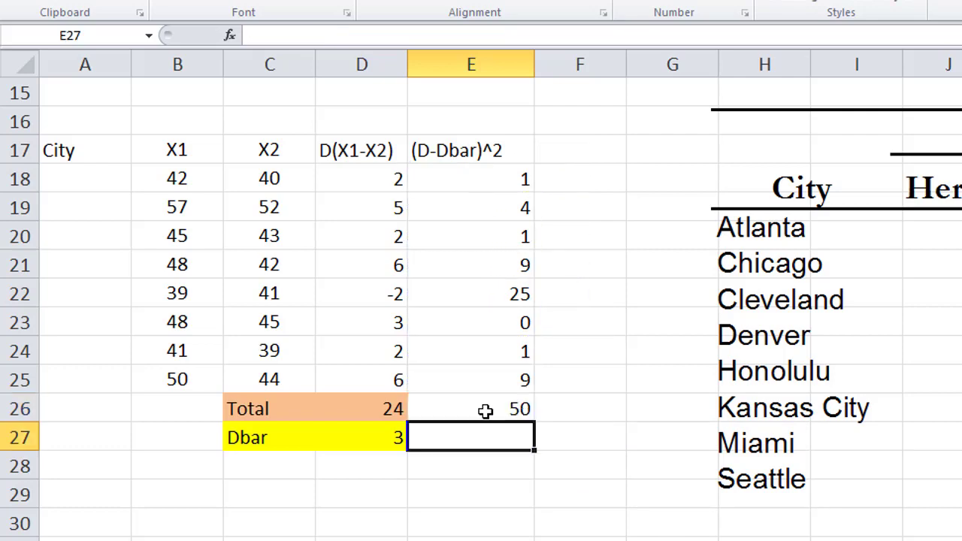
# Give E26 the orange fill of the Total row.
pyautogui.click(503, 152)
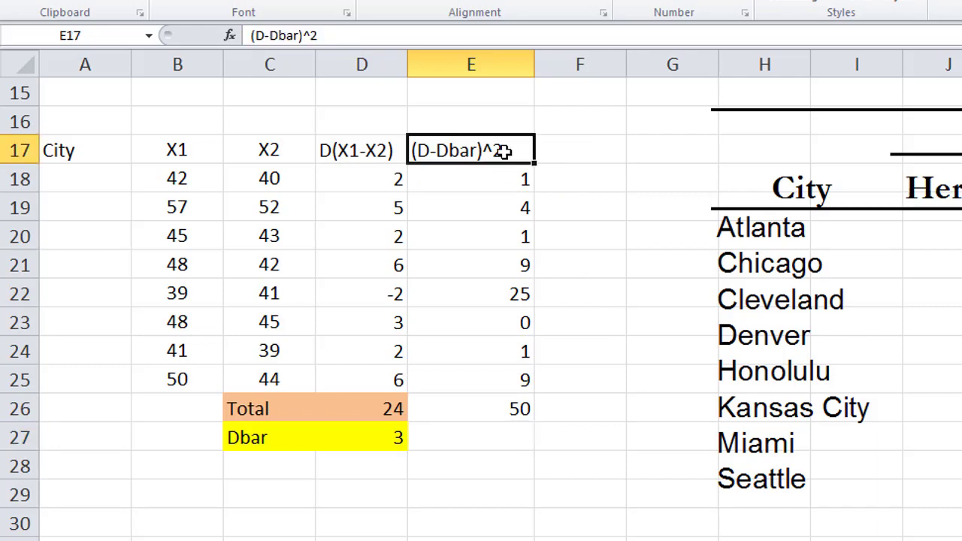
pyautogui.click(494, 408)
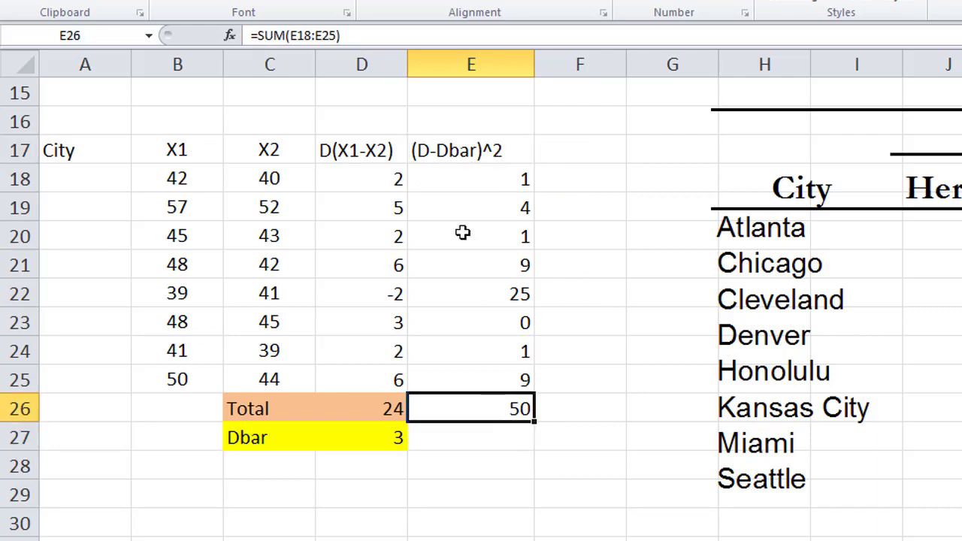
pyautogui.click(301, 4)
pyautogui.click(494, 439)
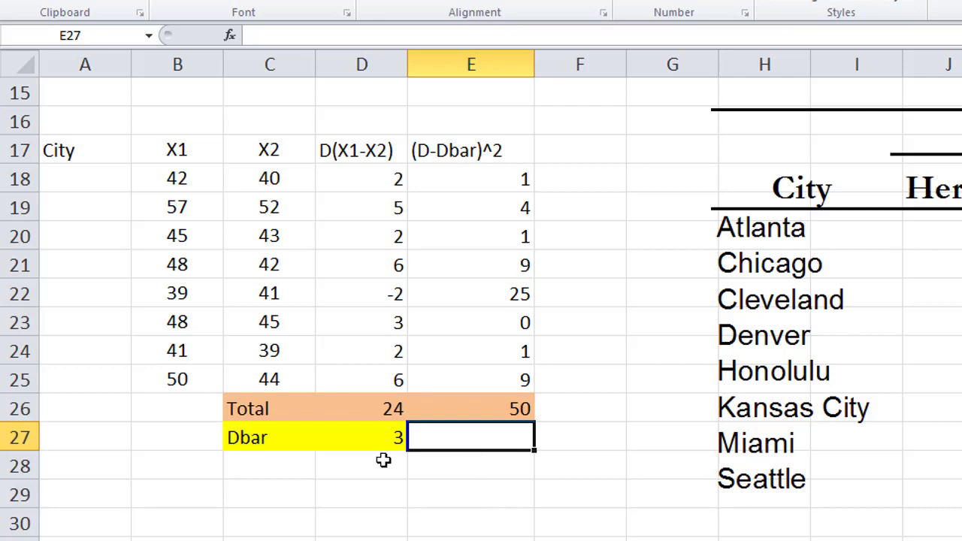
pyautogui.click(265, 468)
pyautogui.write('N')
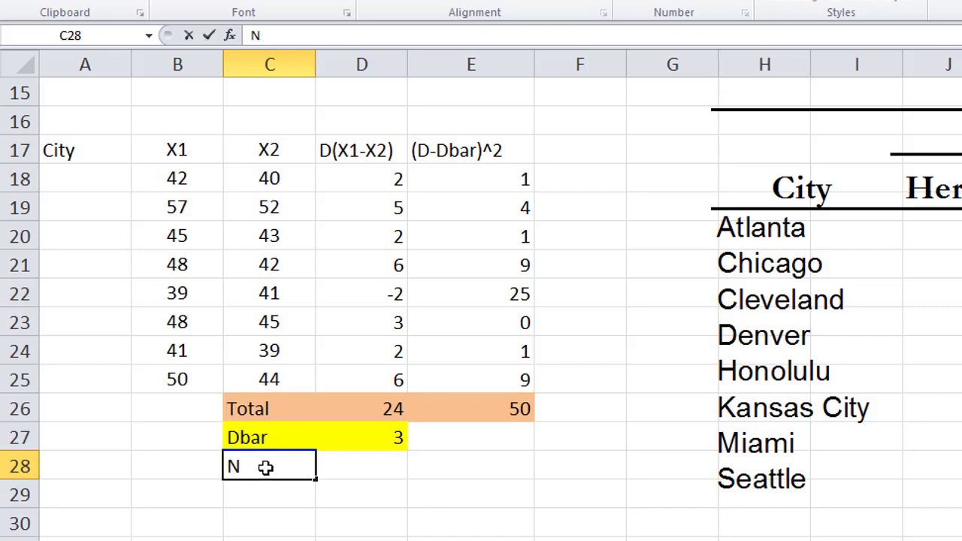
pyautogui.write('-1')
pyautogui.press('BackSpace')
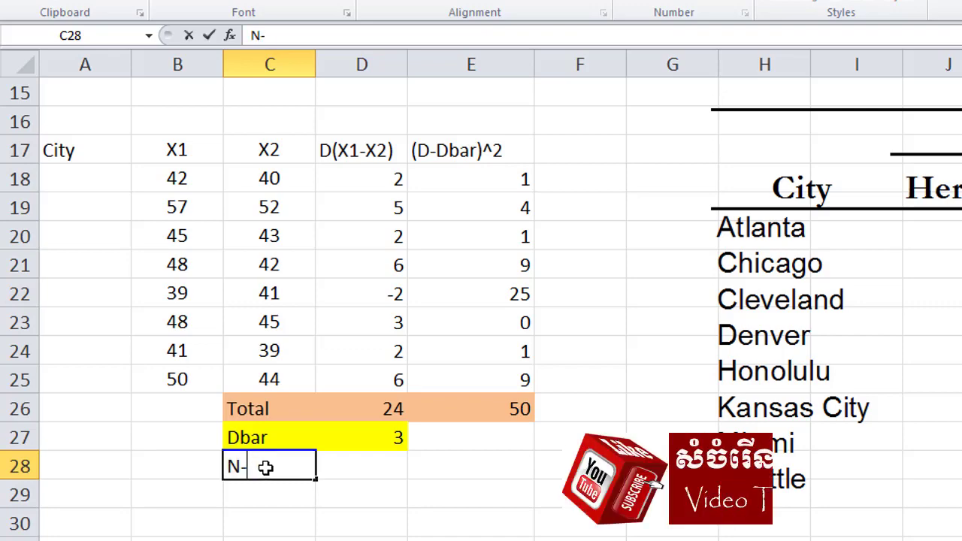
pyautogui.press('BackSpace')
pyautogui.press('BackSpace')
pyautogui.write('n')
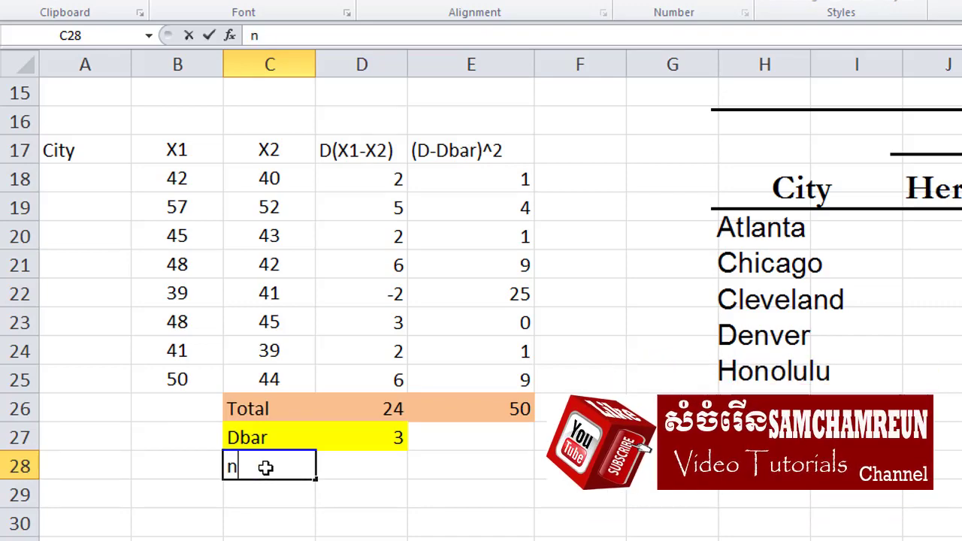
pyautogui.write('-1')
pyautogui.press('Tab')
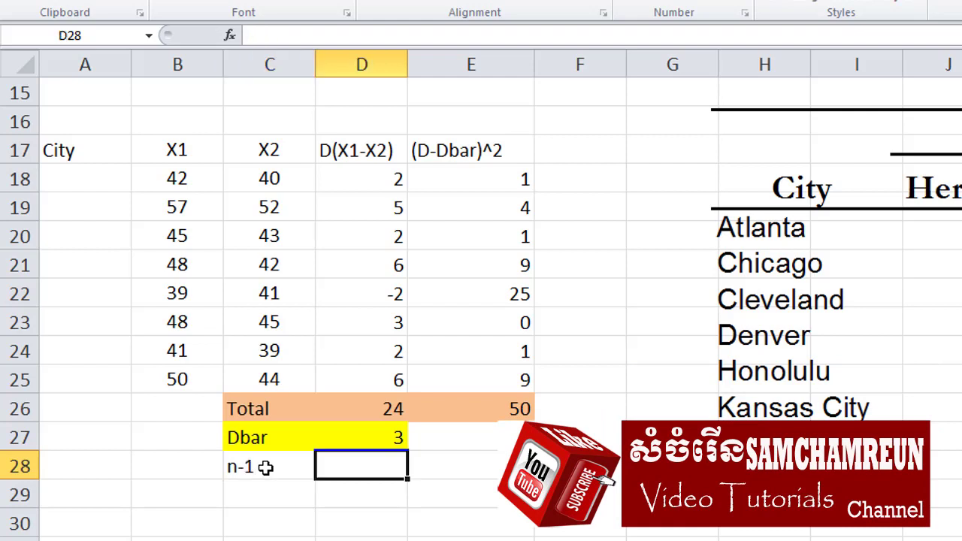
pyautogui.write('=')
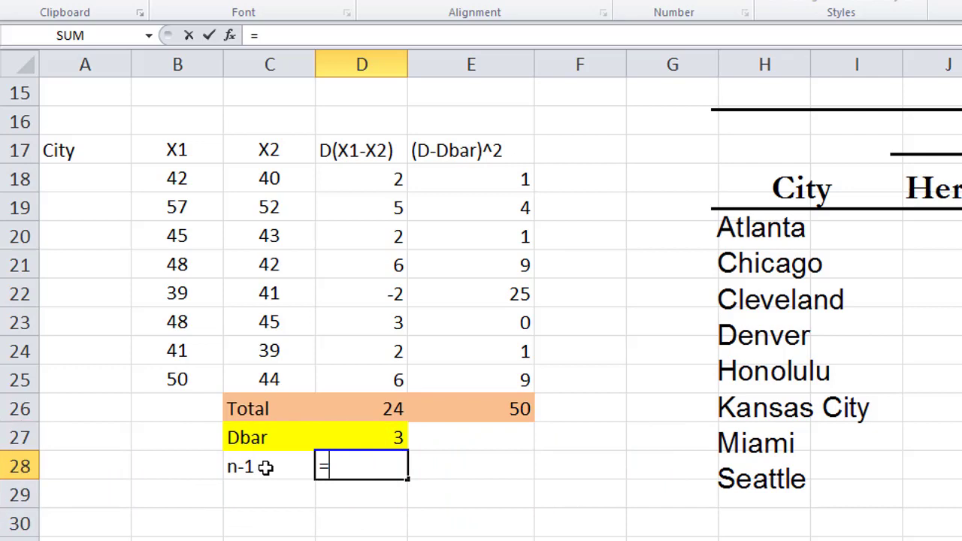
pyautogui.write('8-')
pyautogui.write('1')
pyautogui.press('Return')
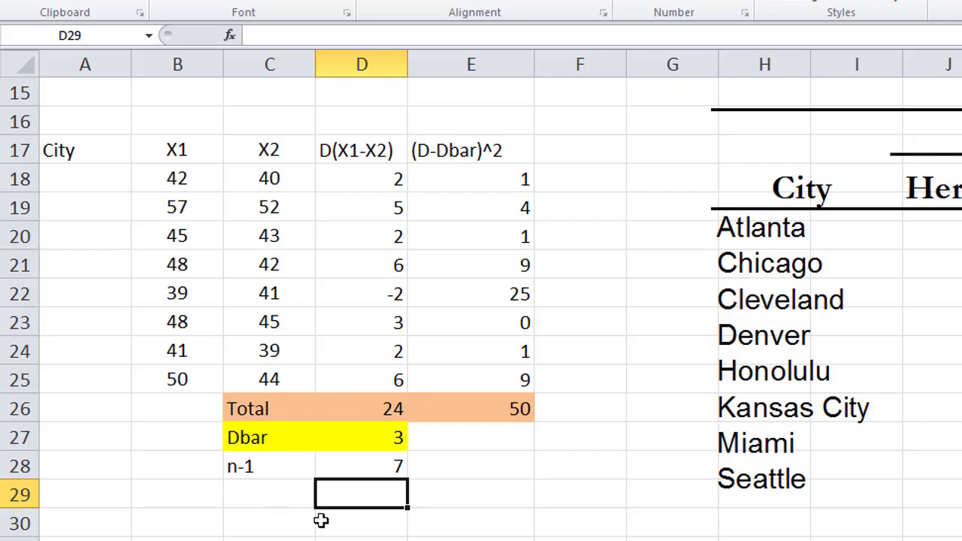
pyautogui.moveTo(367, 475); pyautogui.dragTo(243, 473)
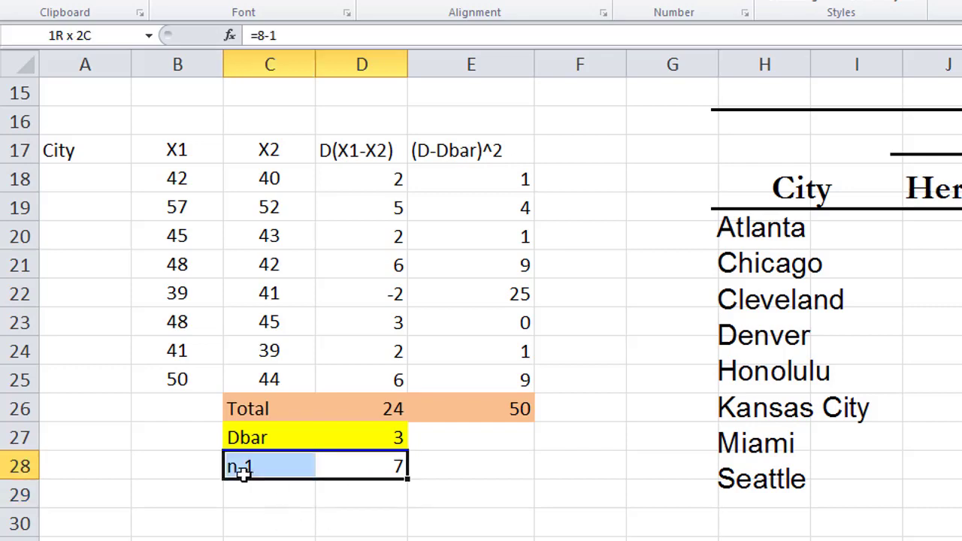
pyautogui.click(299, 5)
pyautogui.click(443, 467)
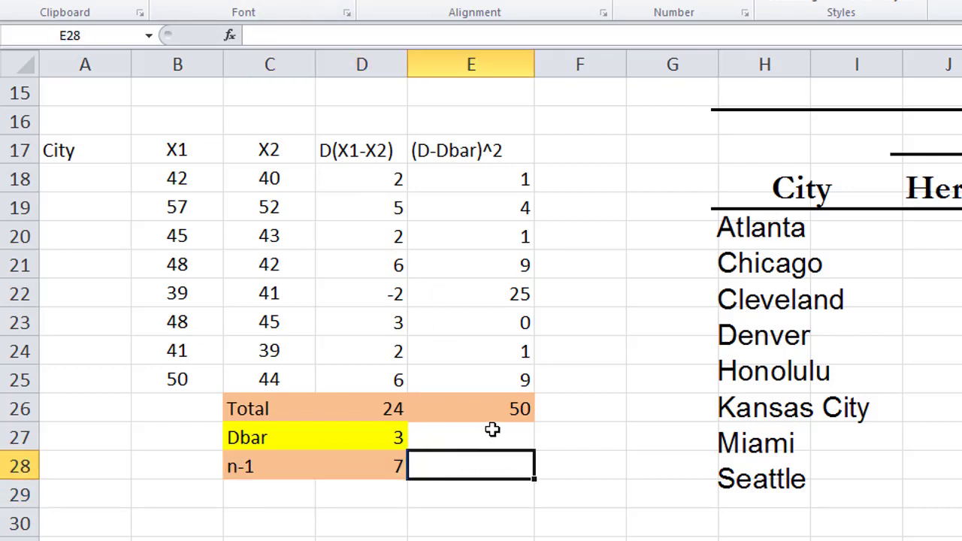
pyautogui.click(495, 436)
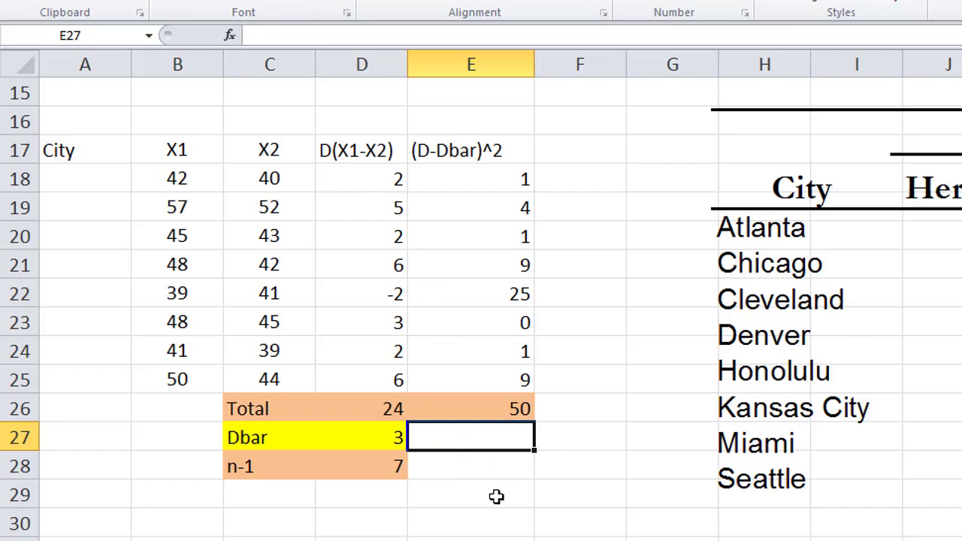
pyautogui.click(495, 495)
pyautogui.click(489, 461)
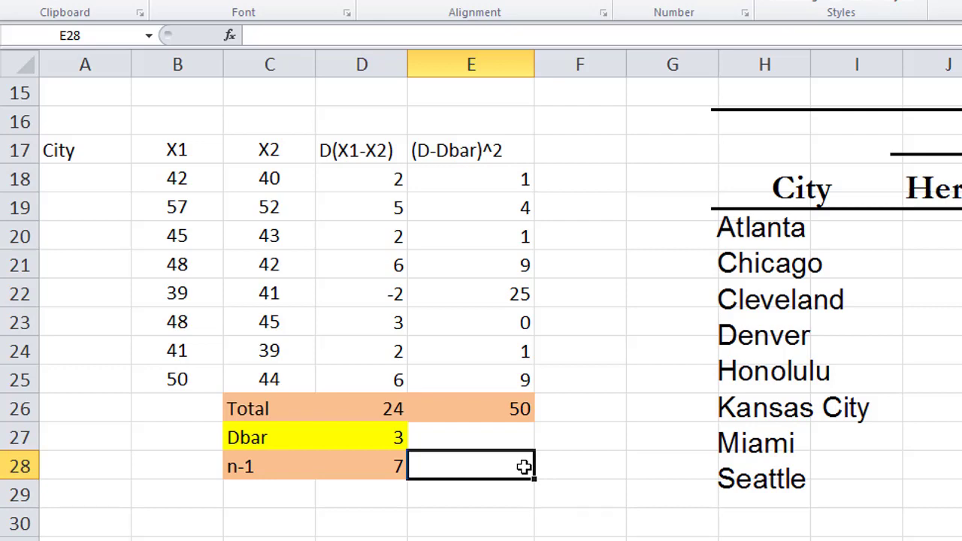
pyautogui.click(370, 499)
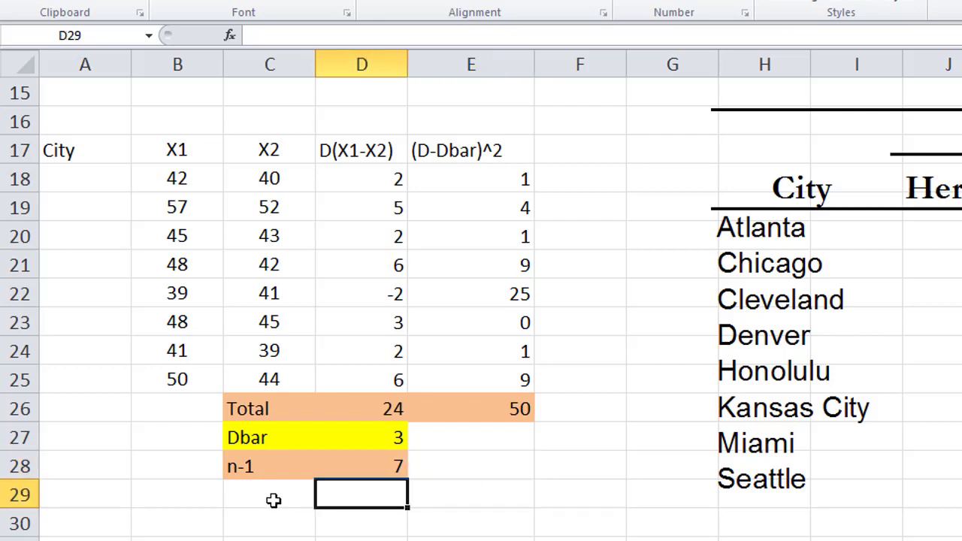
pyautogui.moveTo(272, 500); pyautogui.dragTo(369, 498)
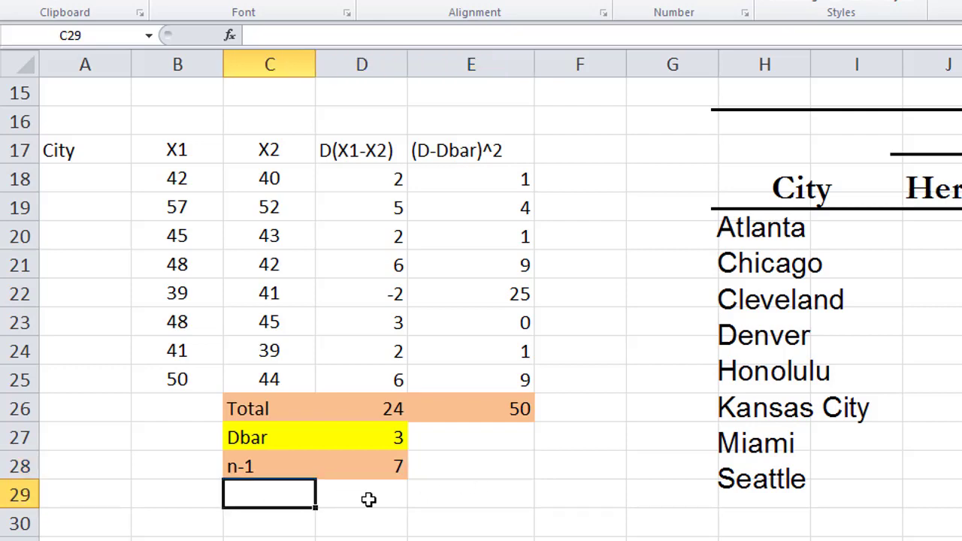
pyautogui.click(471, 470)
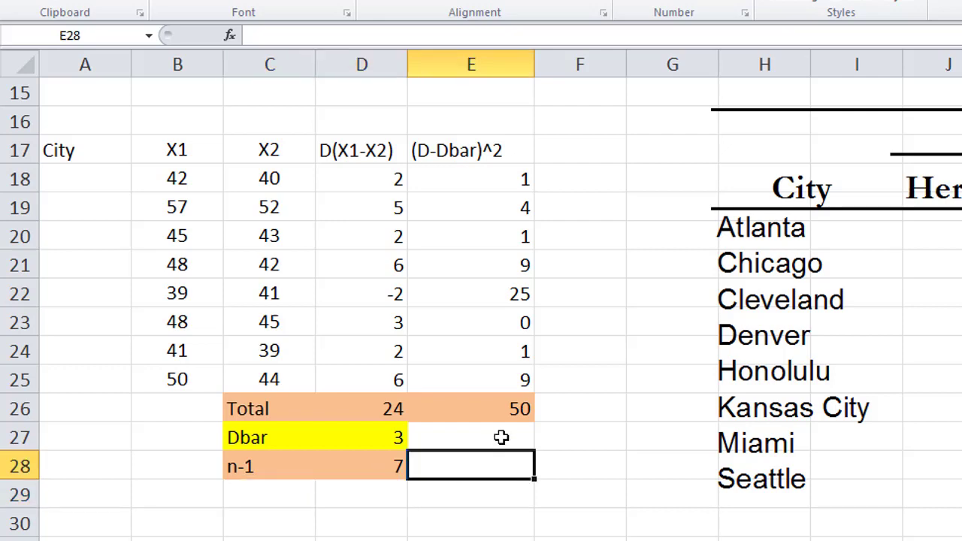
pyautogui.click(495, 496)
# Label D29 Sd^2 and enter =E26/D28 in E29, returning 7.142857143.
pyautogui.click(357, 500)
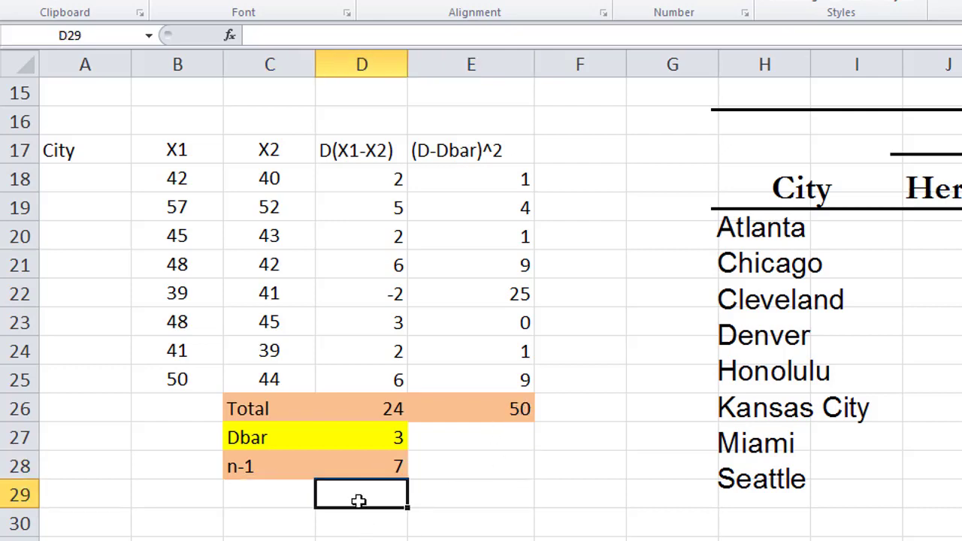
pyautogui.write('s^')
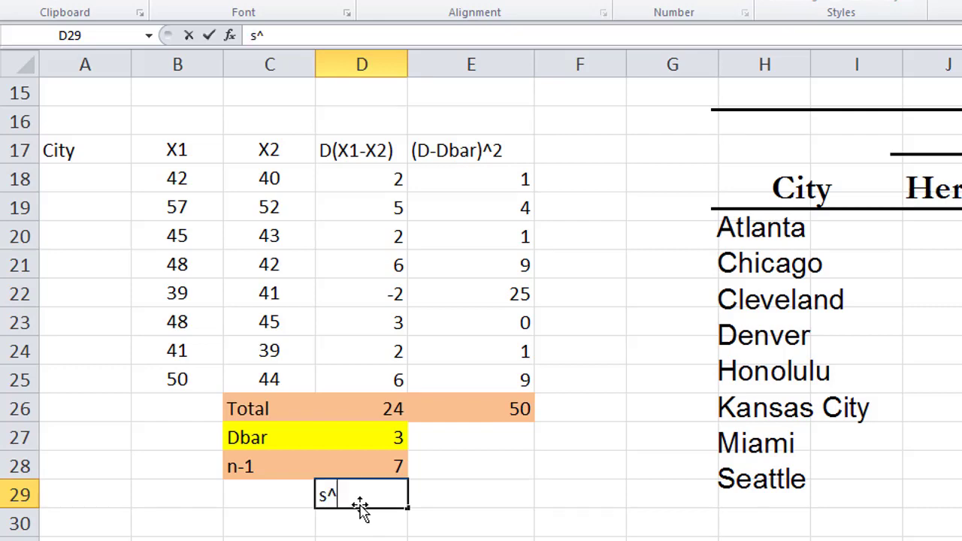
pyautogui.write('2')
pyautogui.press('BackSpace')
pyautogui.press('BackSpace')
pyautogui.press('BackSpace')
pyautogui.write('Sd')
pyautogui.write('^2')
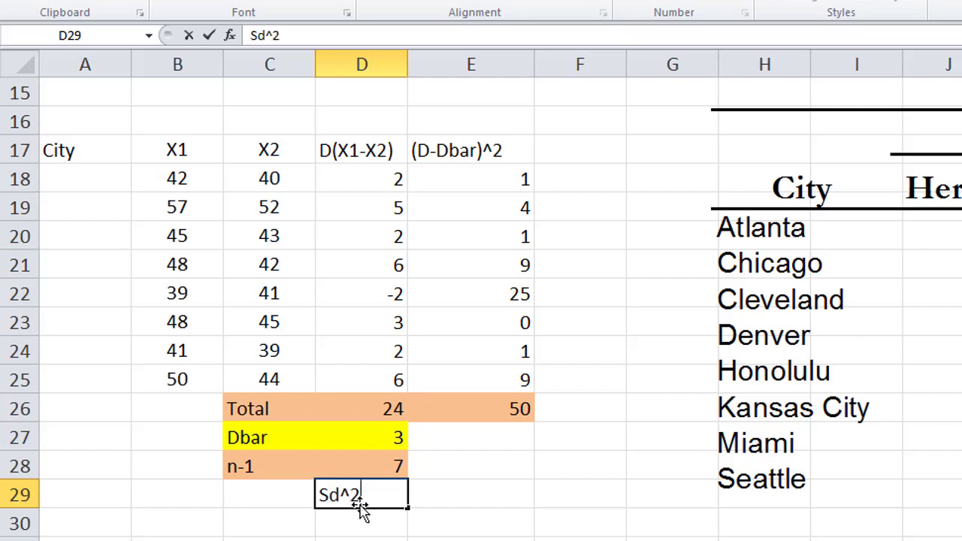
pyautogui.press('Tab')
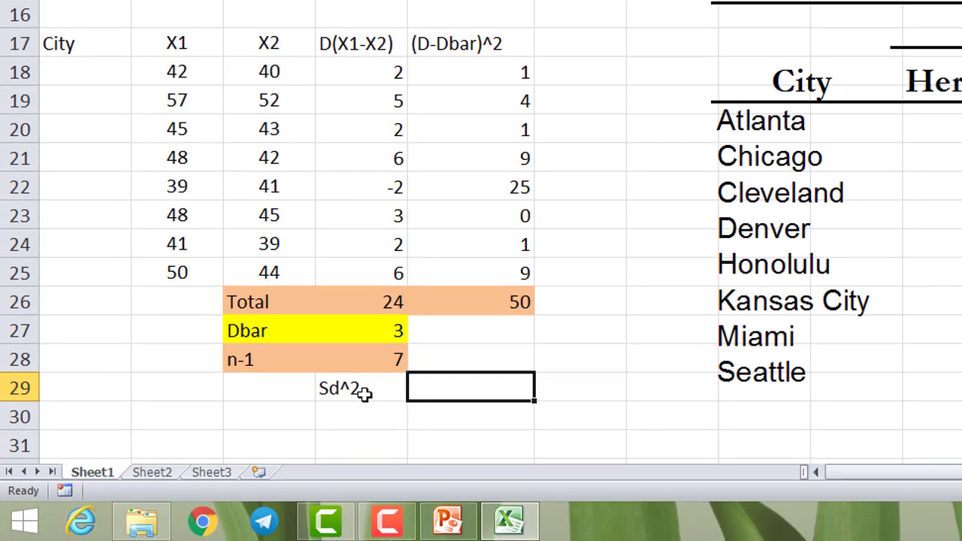
pyautogui.write('=')
pyautogui.click(483, 300)
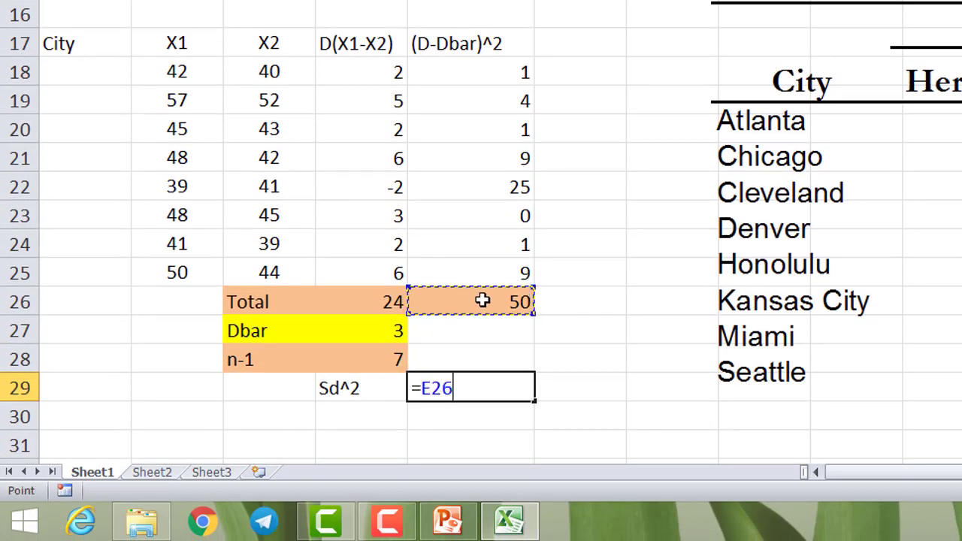
pyautogui.write('/')
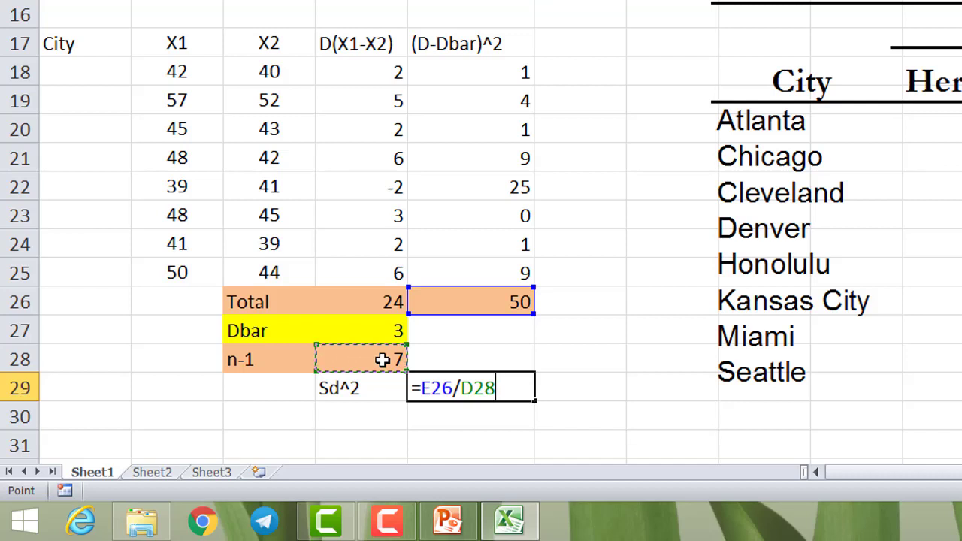
pyautogui.press('Return')
# Label D30 Sd and enter =SQRT(E29) in E30, returning 2.672612419.
pyautogui.scroll(-1, 516, 436)
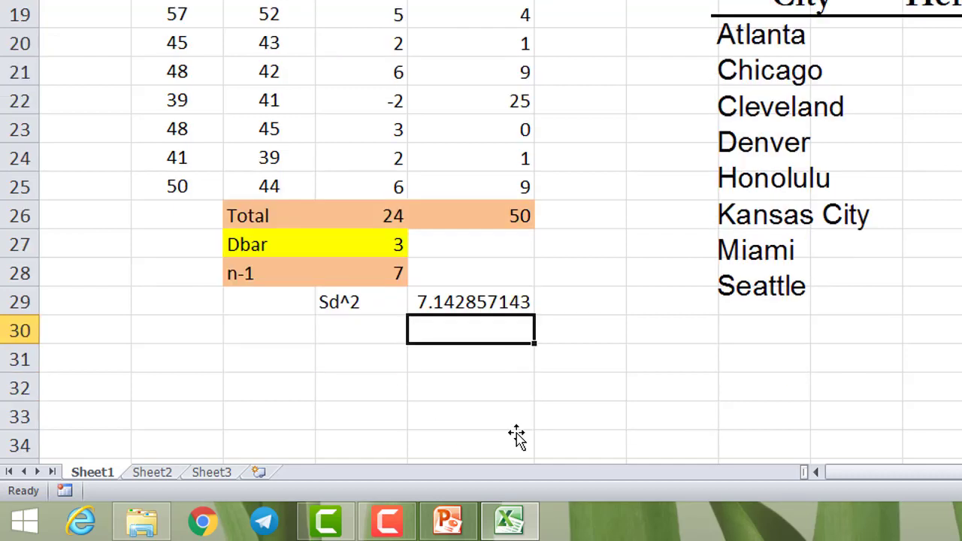
pyautogui.click(364, 337)
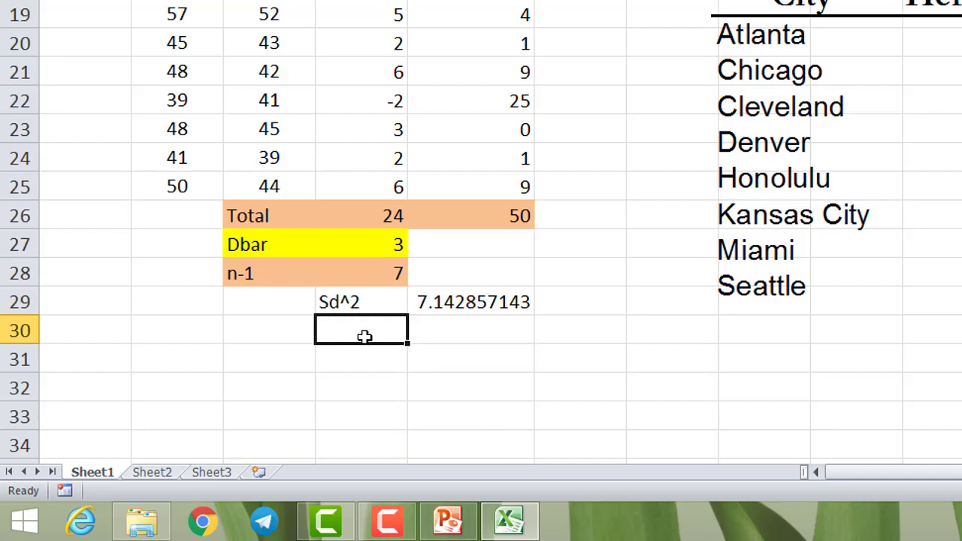
pyautogui.write('Sd')
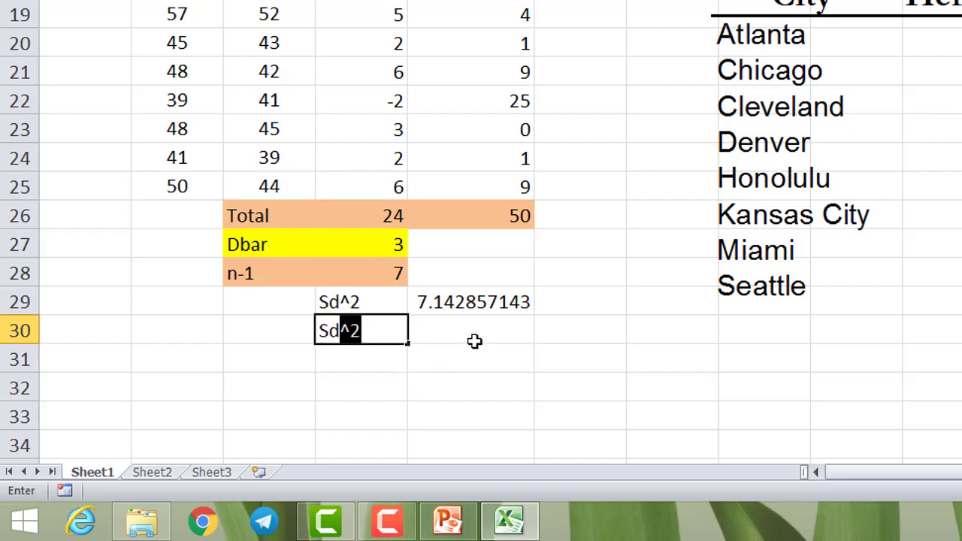
pyautogui.press('Delete')
pyautogui.click(474, 340)
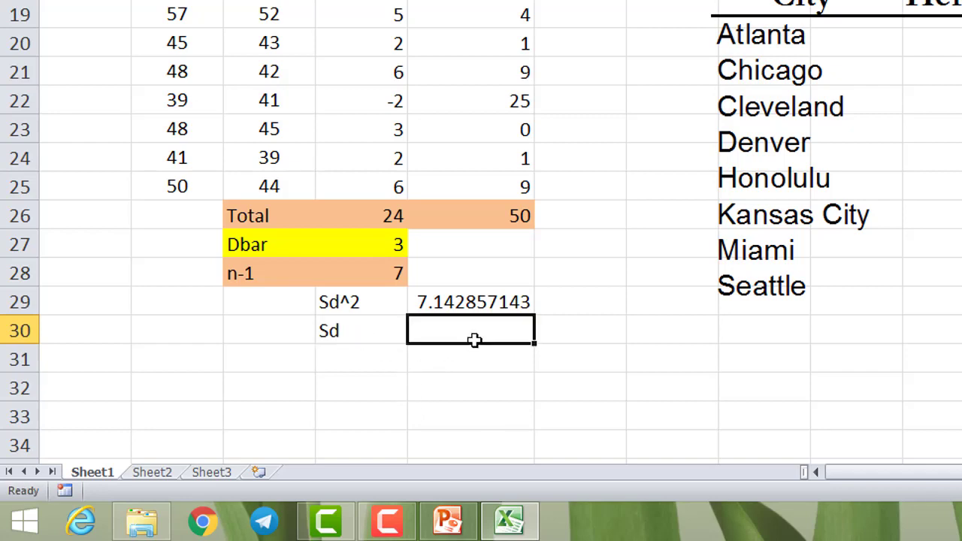
pyautogui.write('=s')
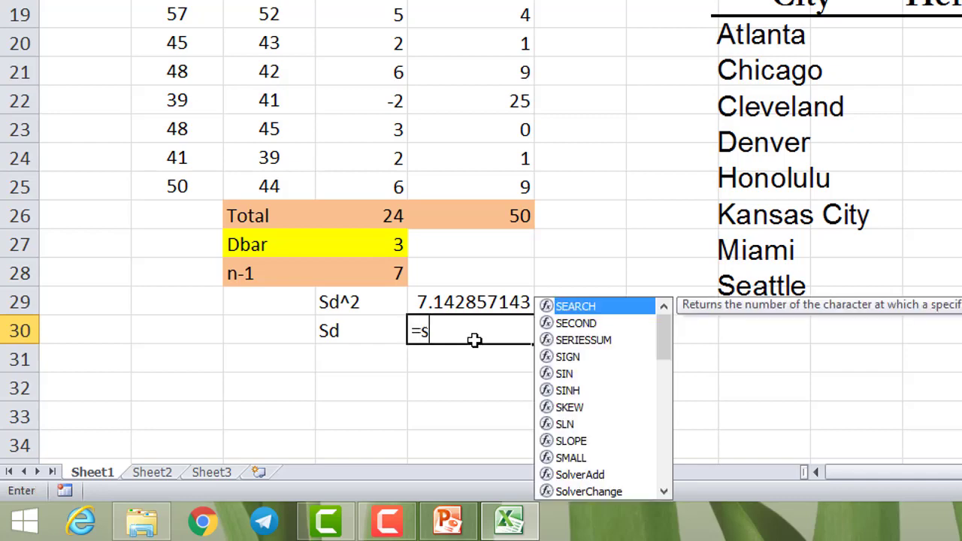
pyautogui.write('qrt')
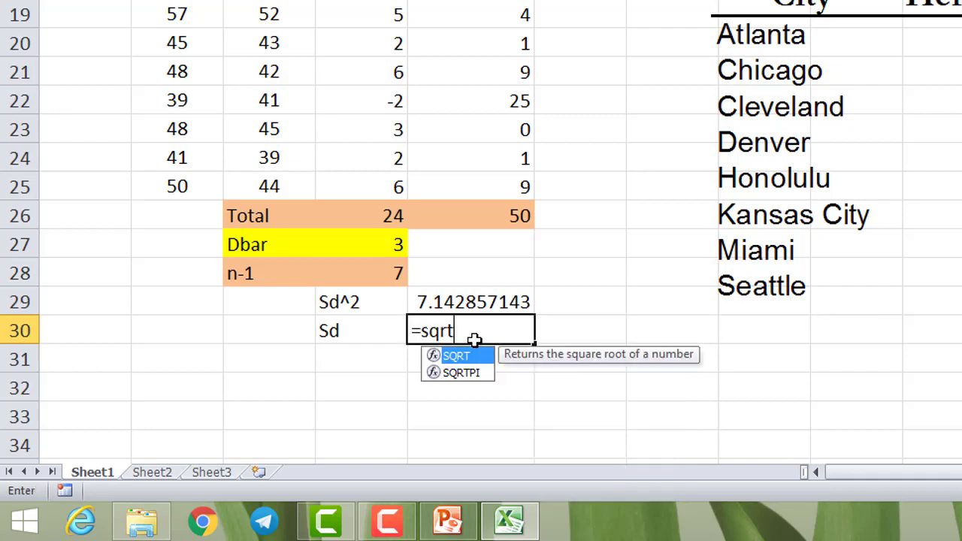
pyautogui.write('(')
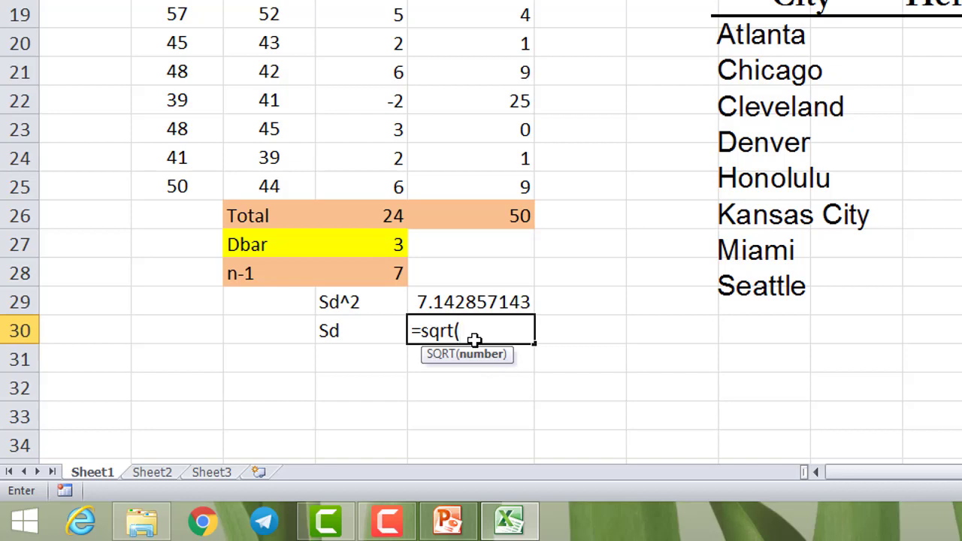
pyautogui.click(473, 299)
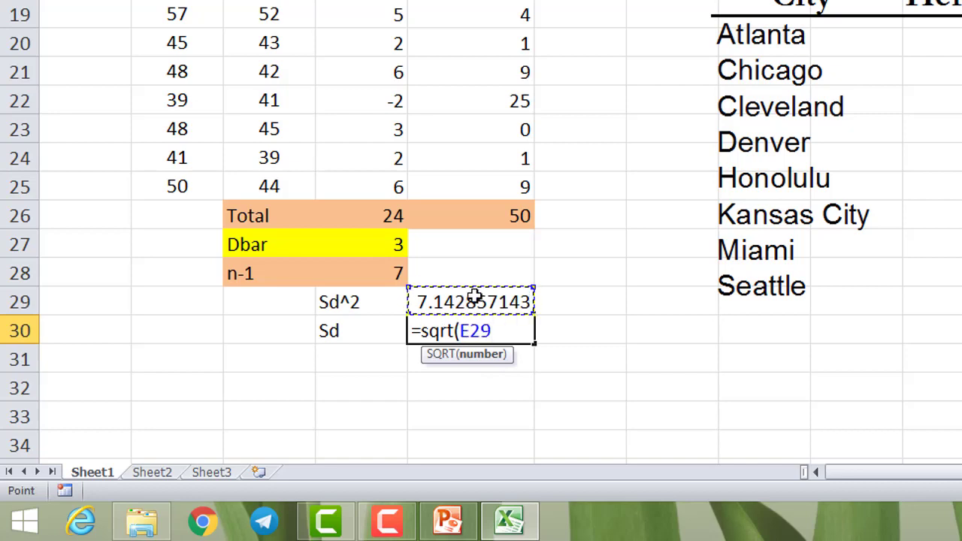
pyautogui.write(')')
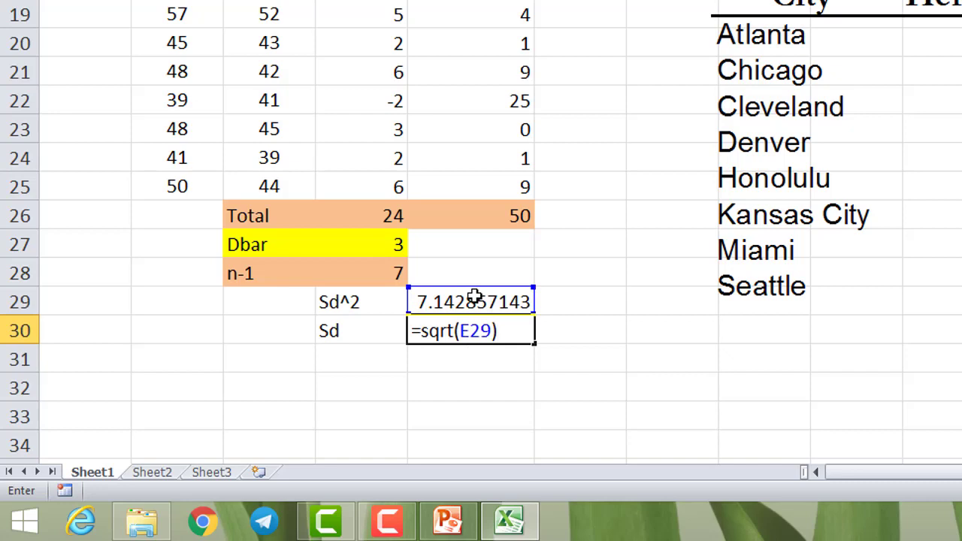
pyautogui.press('Return')
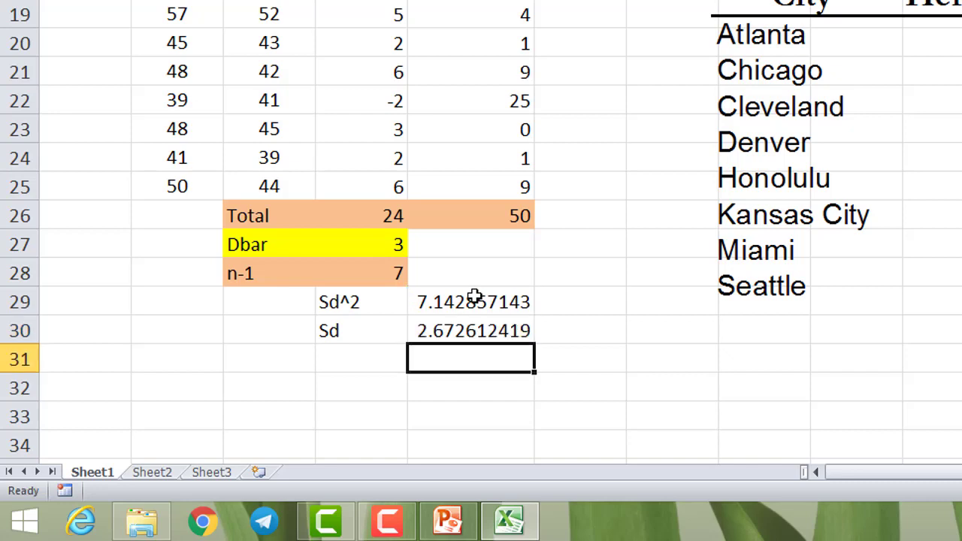
pyautogui.click(447, 338)
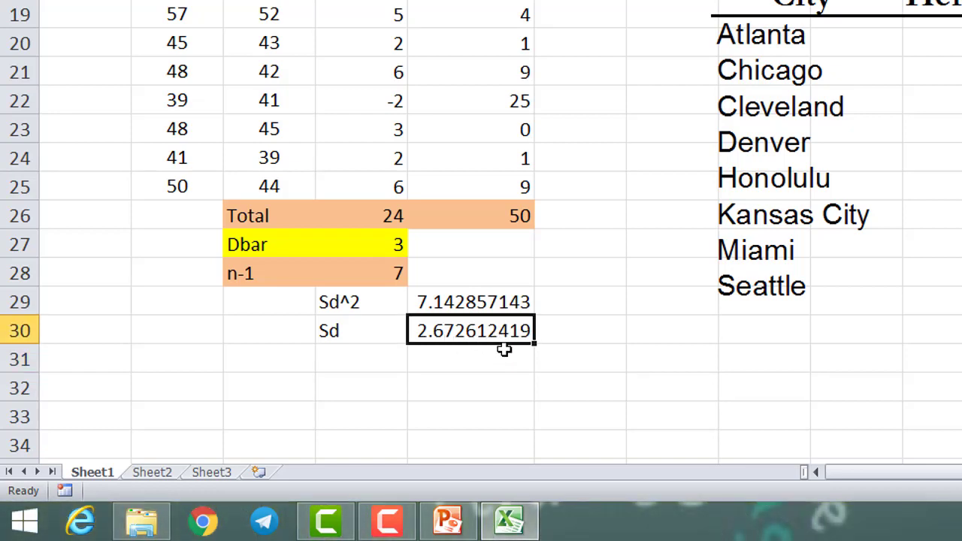
pyautogui.scroll(1, 498, 348)
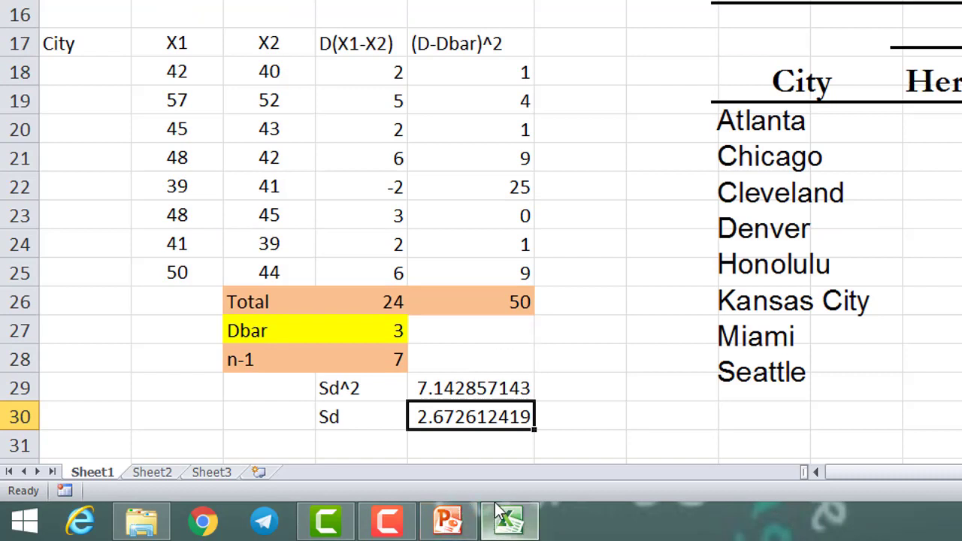
pyautogui.moveTo(508, 520)
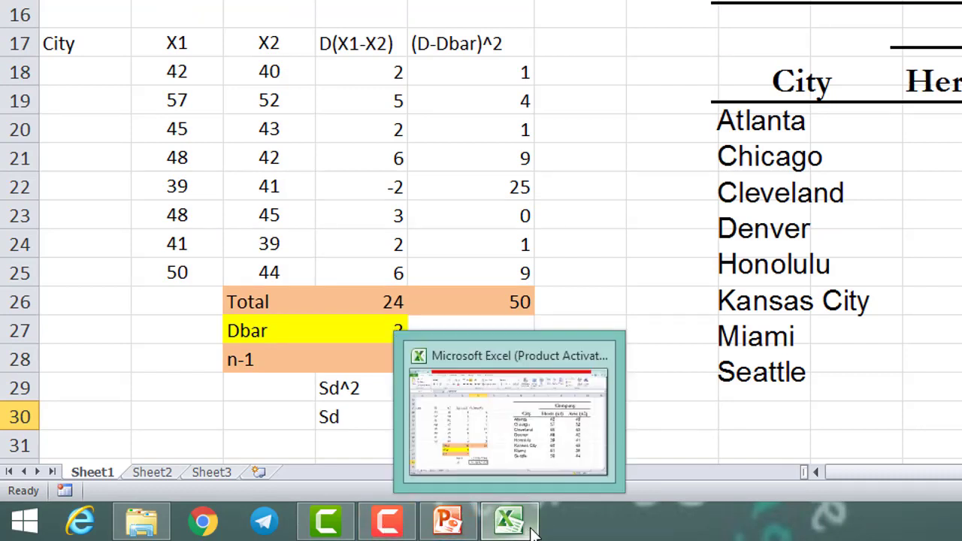
# Review the S_d equation and the test-statistic slide in PowerPoint, then return to Excel.
pyautogui.click(447, 518)
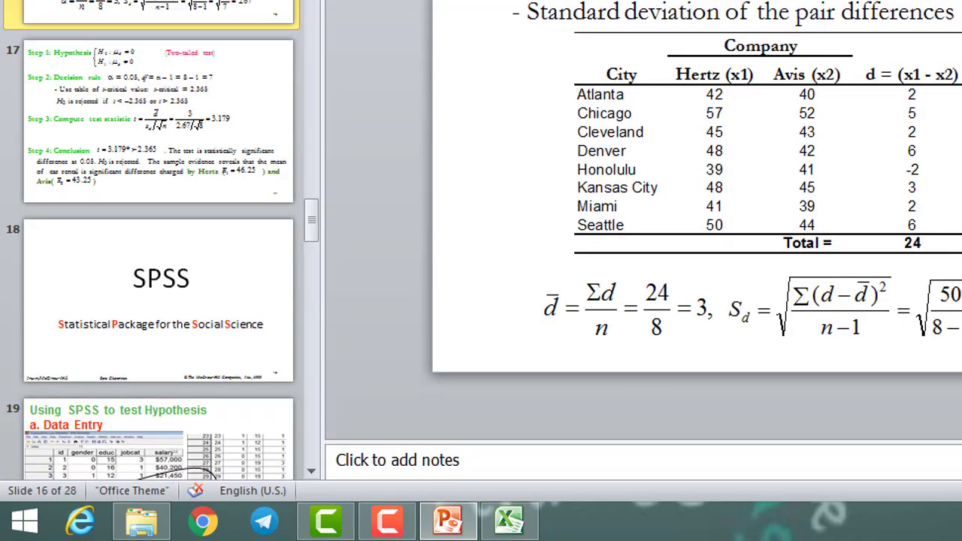
pyautogui.click(827, 308)
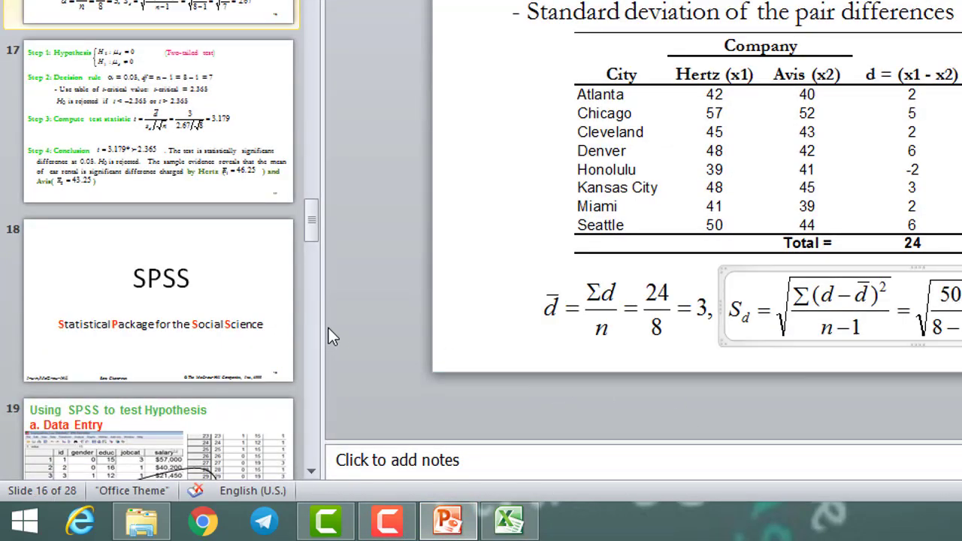
pyautogui.scroll(-1, 326, 324)
pyautogui.scroll(-1, 326, 325)
pyautogui.scroll(1, 326, 324)
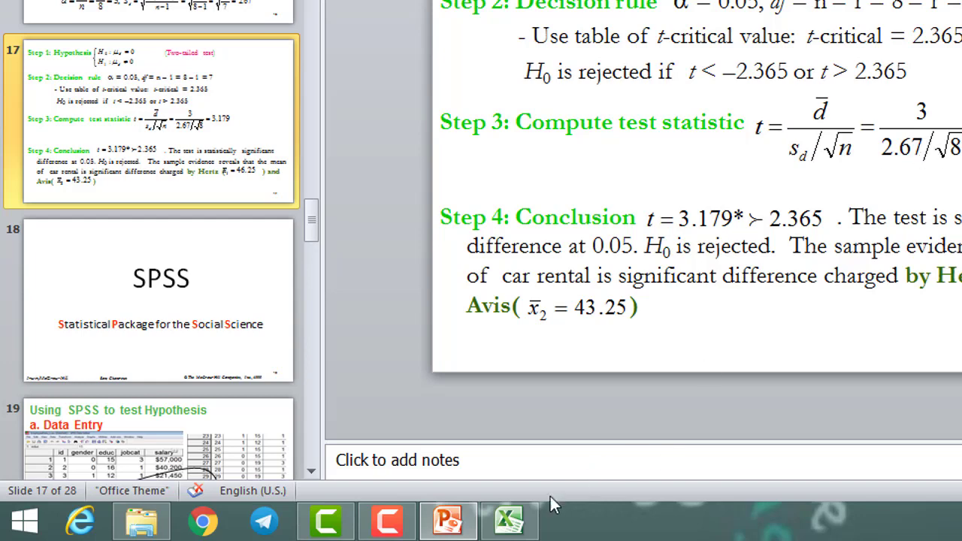
pyautogui.click(507, 518)
pyautogui.scroll(-1, 560, 406)
# Add a t label in C34 and consult the lecture slides again.
pyautogui.scroll(-1, 567, 402)
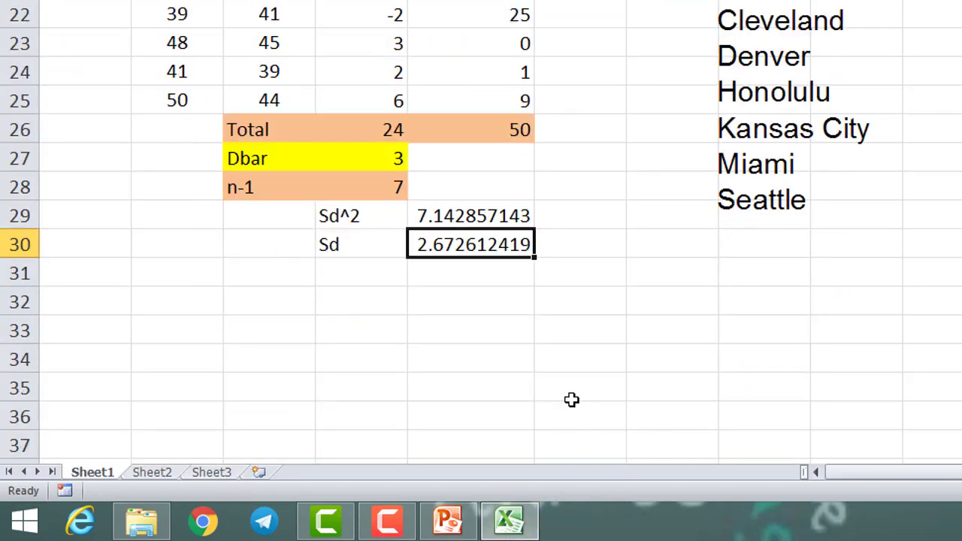
pyautogui.click(257, 359)
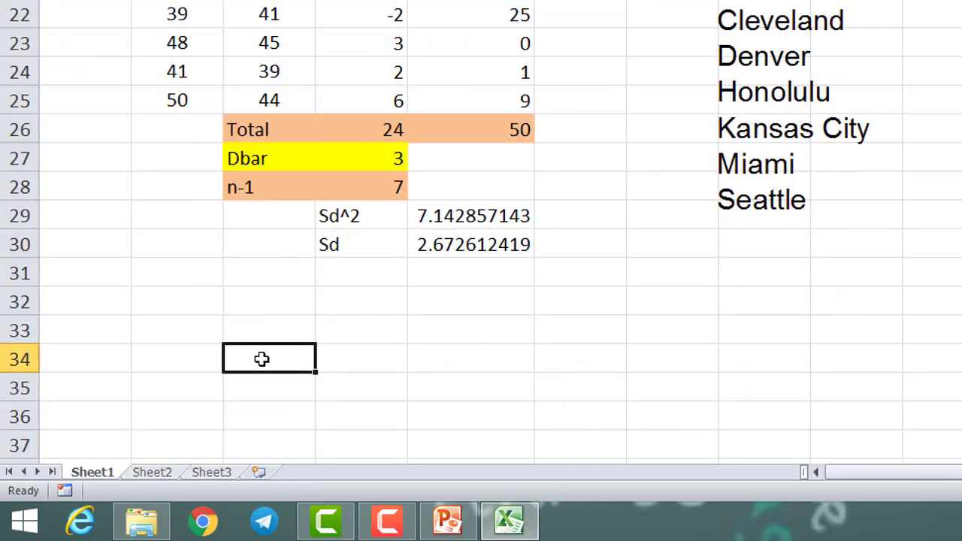
pyautogui.write('t')
pyautogui.press('Tab')
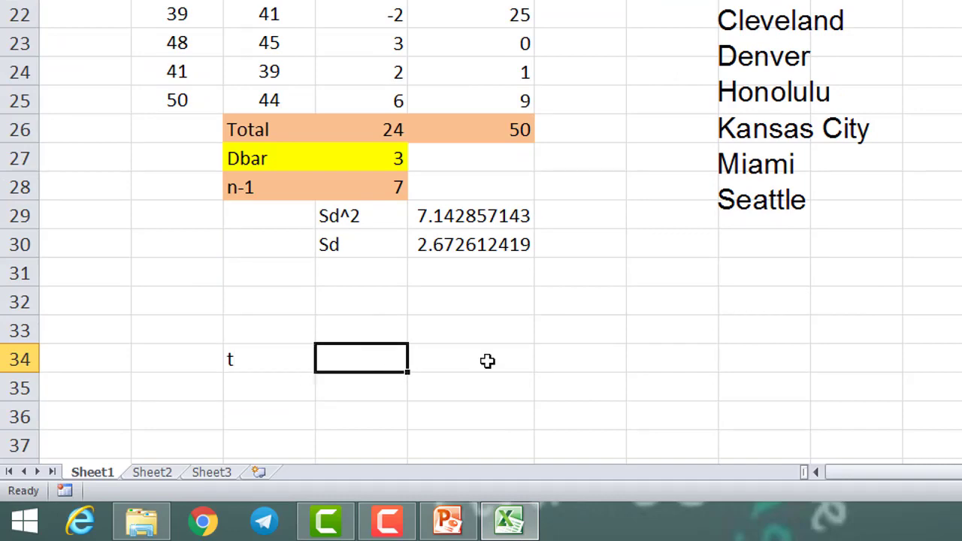
pyautogui.click(491, 361)
pyautogui.click(448, 519)
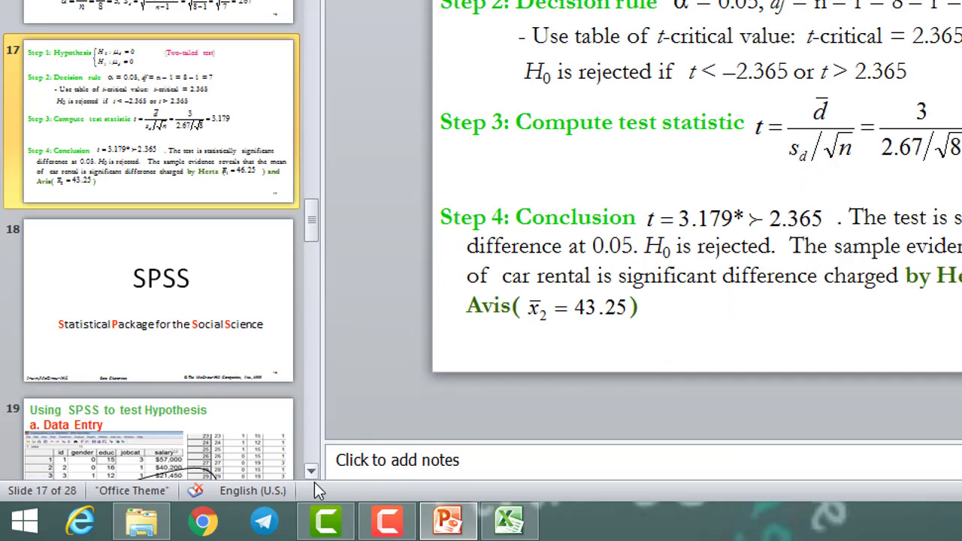
pyautogui.click(508, 520)
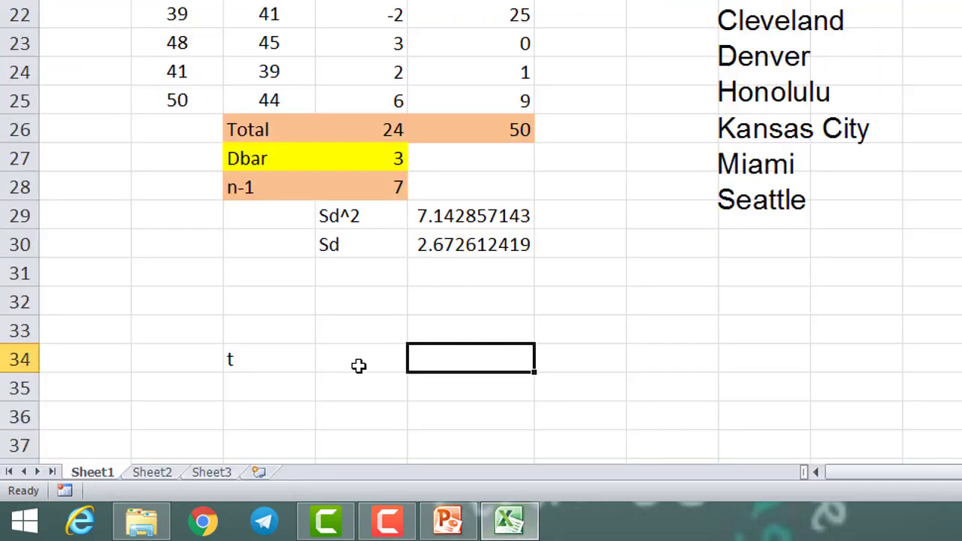
# Discard the unfinished Sd entry and begin typing the n^2 label below Sd.
pyautogui.click(362, 302)
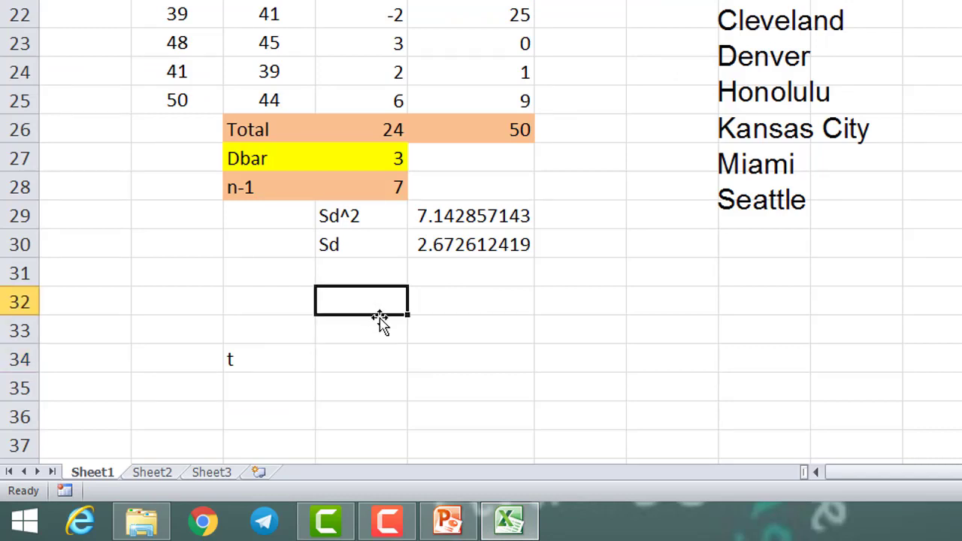
pyautogui.click(365, 244)
pyautogui.click(350, 301)
pyautogui.write('Sd/')
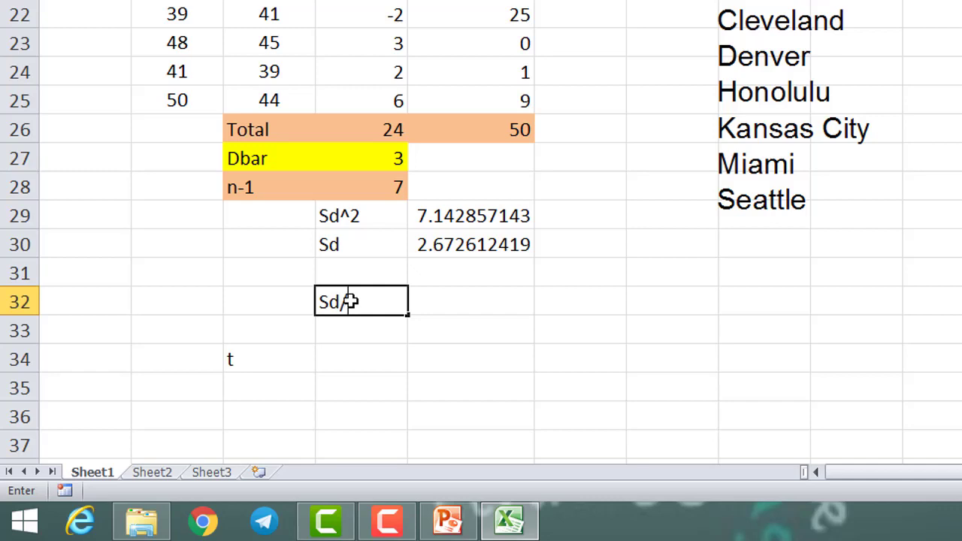
pyautogui.press('BackSpace')
pyautogui.press('BackSpace')
pyautogui.press('BackSpace')
pyautogui.press('Up')
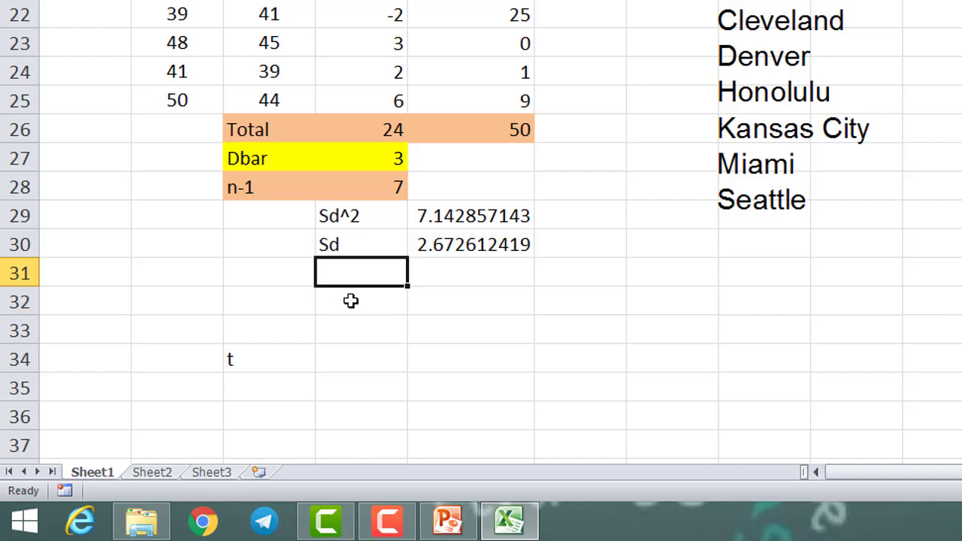
pyautogui.write('n')
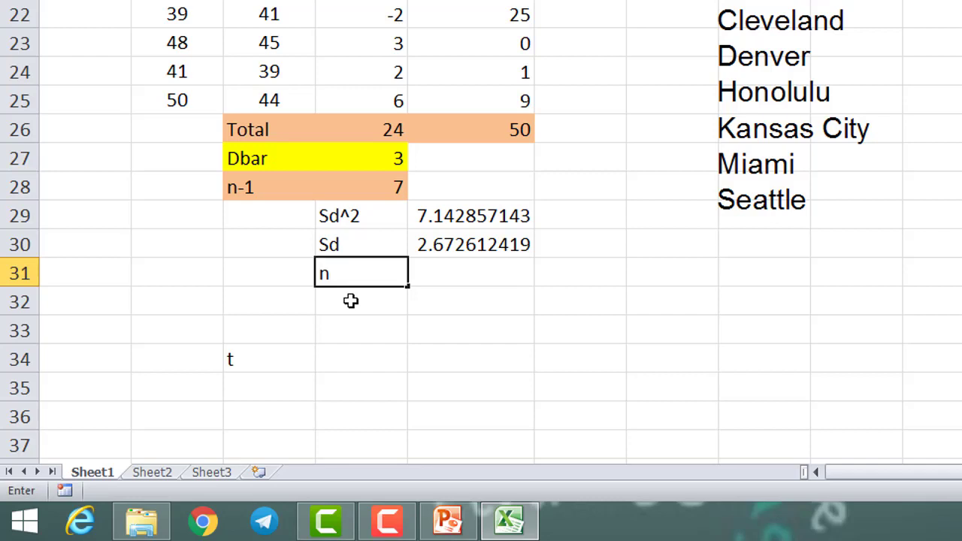
pyautogui.write('^2')
# Confirm the n^2 label in D31 and enter =sqrt(8) in E31, returning 2.828427125.
pyautogui.press('Return')
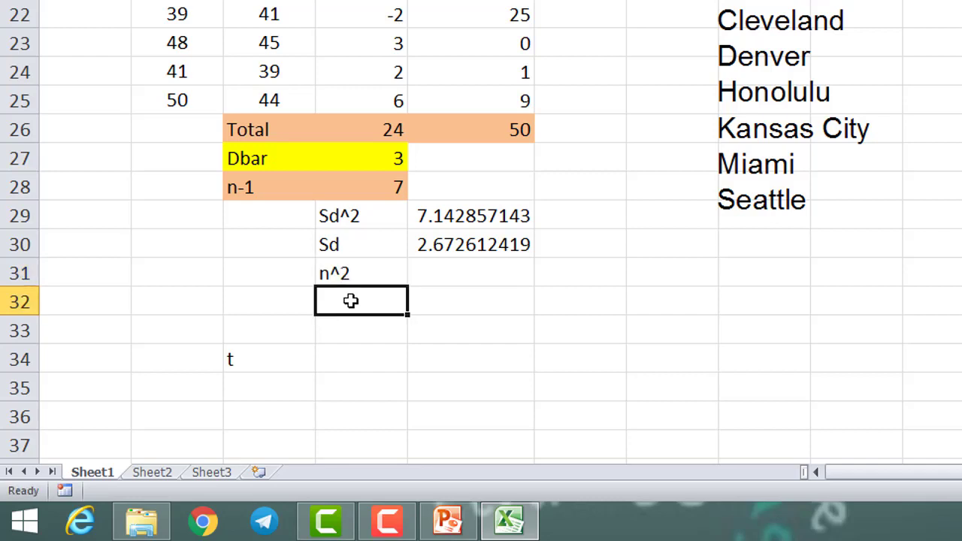
pyautogui.press('Right')
pyautogui.press('Up')
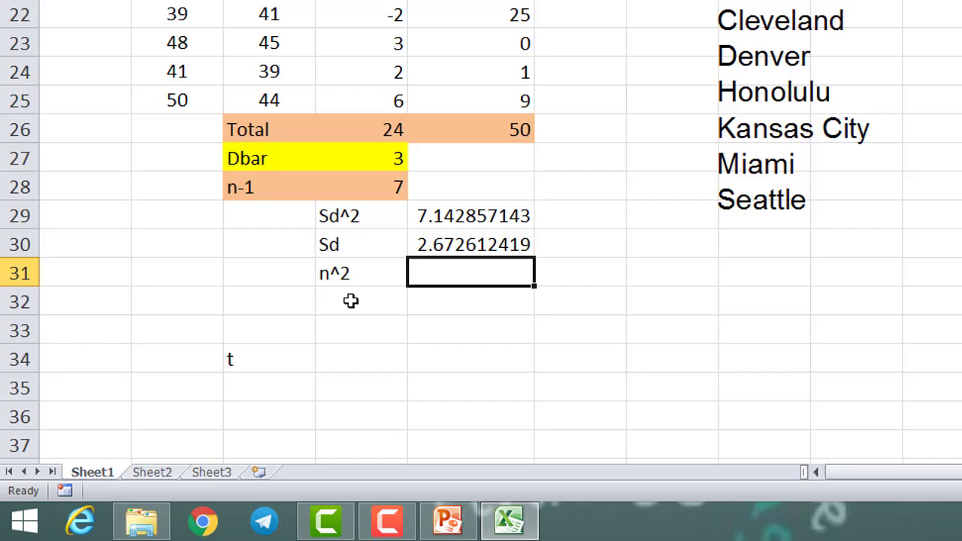
pyautogui.write('=')
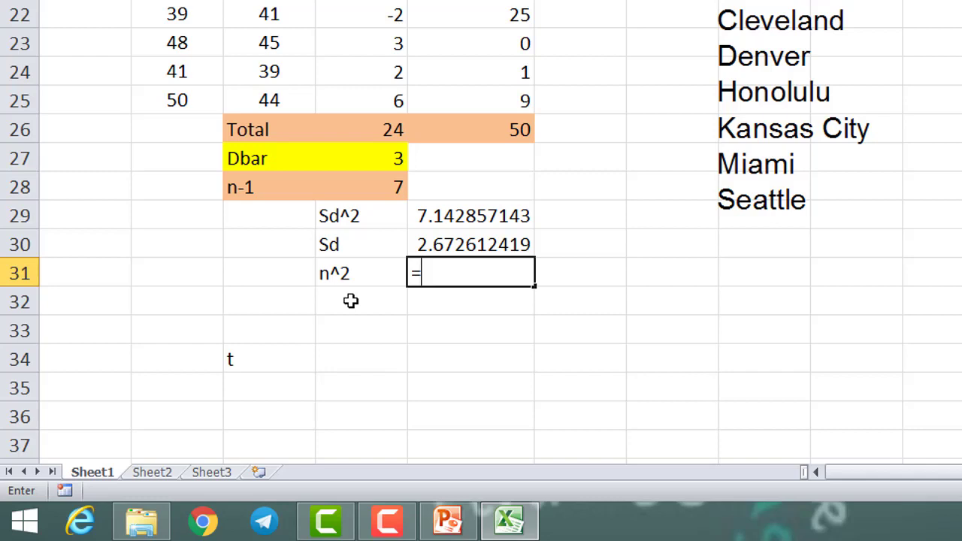
pyautogui.write('s')
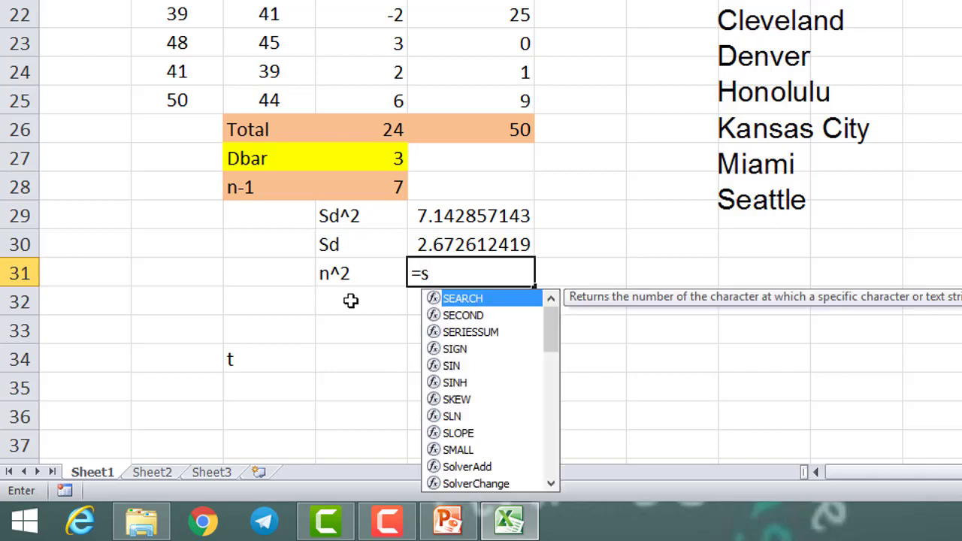
pyautogui.write('rt')
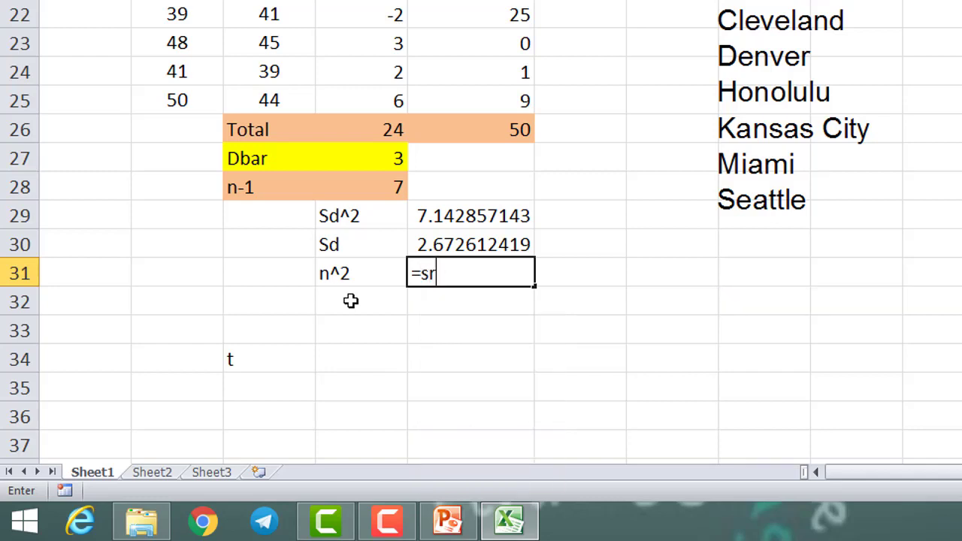
pyautogui.press('BackSpace')
pyautogui.write('qrt')
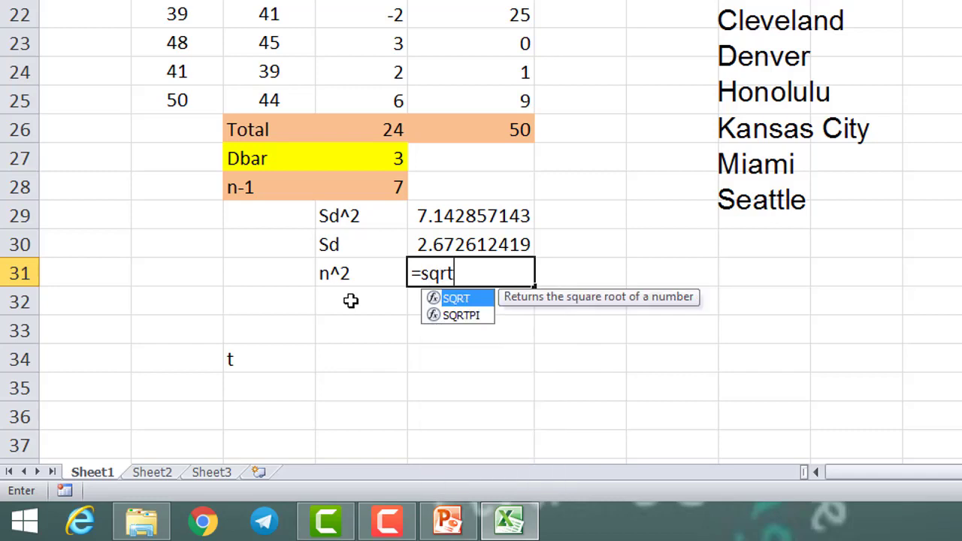
pyautogui.write('(8')
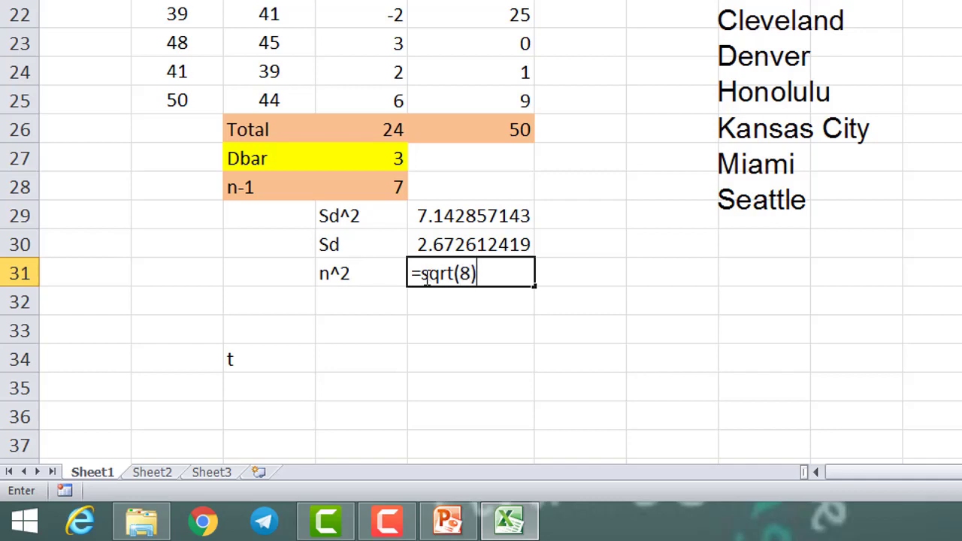
pyautogui.press('Return')
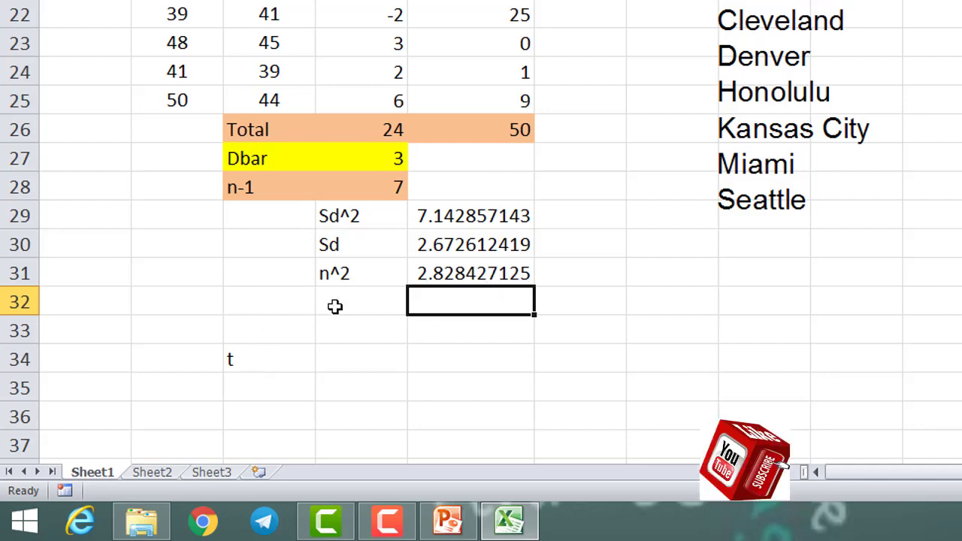
# Enter the label Sd/n^2 in D32 below n^2.
pyautogui.click(339, 303)
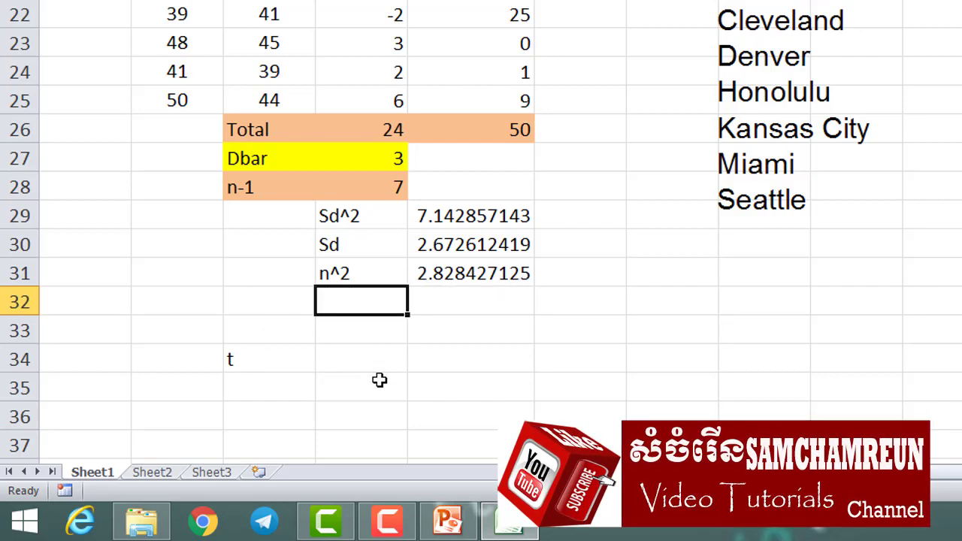
pyautogui.write('Sd')
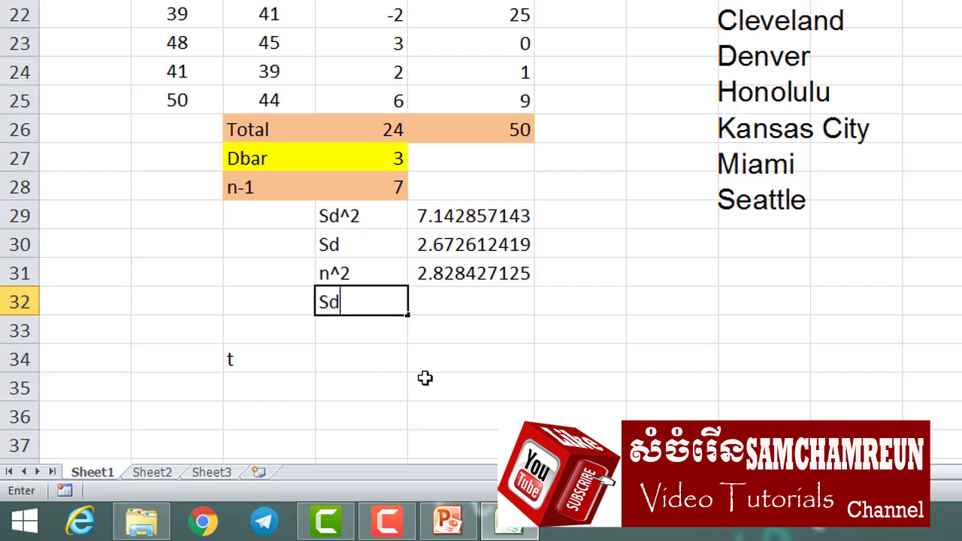
pyautogui.write('/')
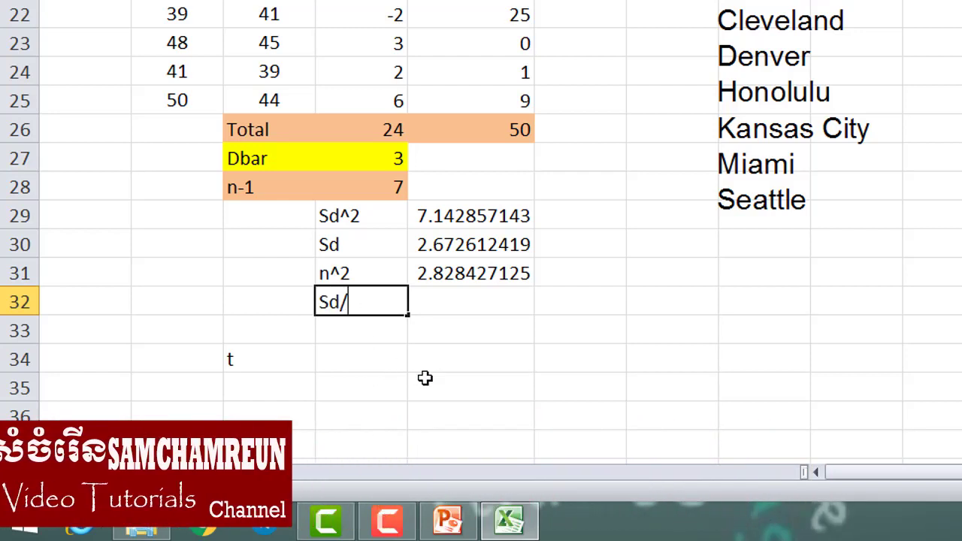
pyautogui.press('Up')
pyautogui.press('Down')
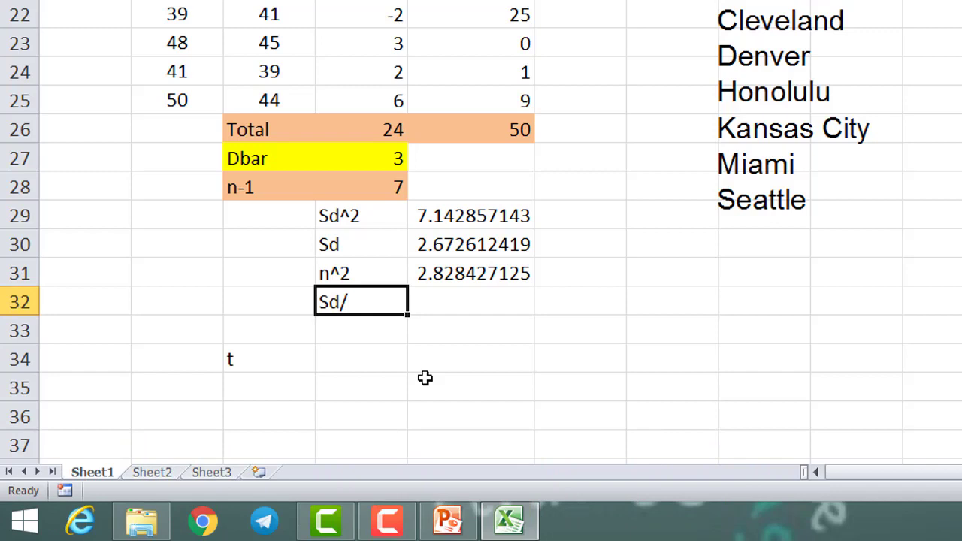
pyautogui.press('F2')
pyautogui.write('n^2')
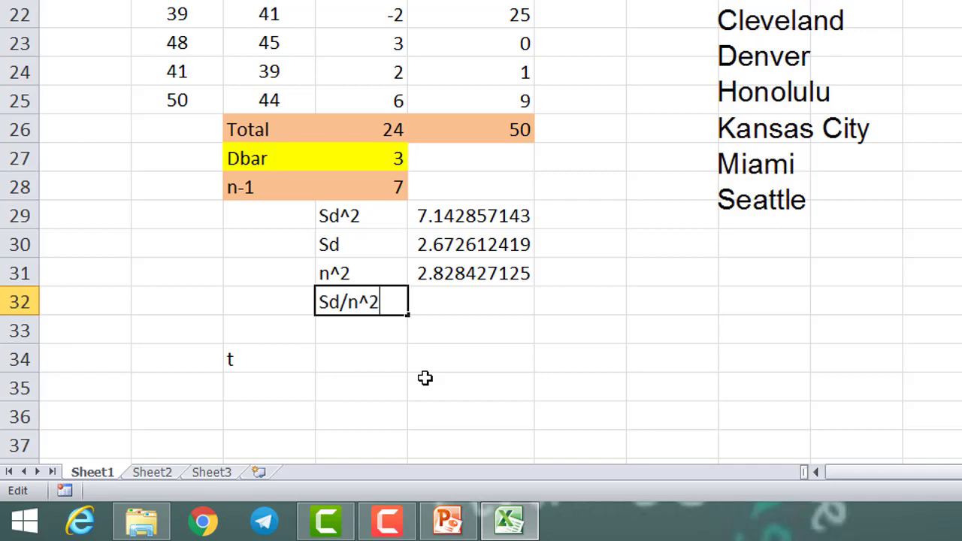
pyautogui.press('Return')
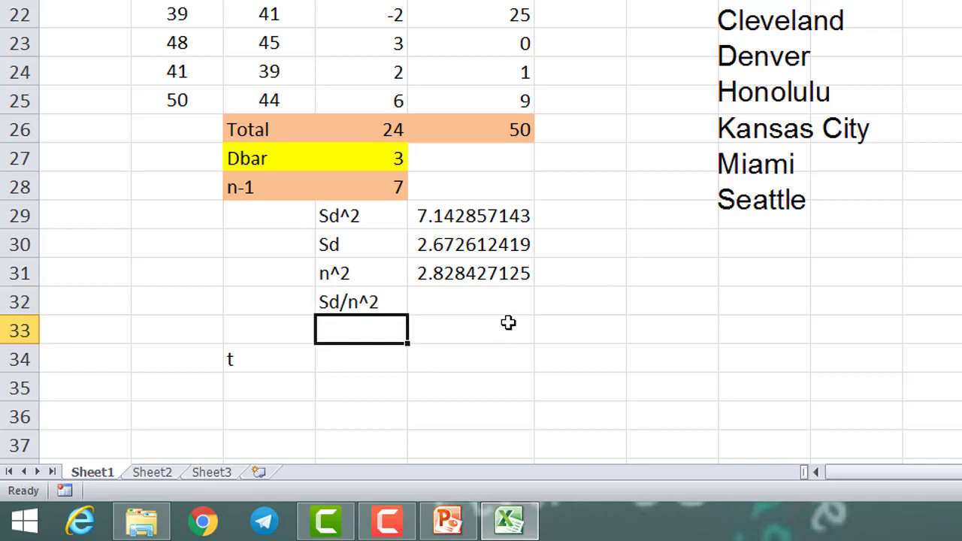
# Enter =E30/E31 in E32, giving a standard error of 0.944911183.
pyautogui.click(490, 302)
pyautogui.write('=')
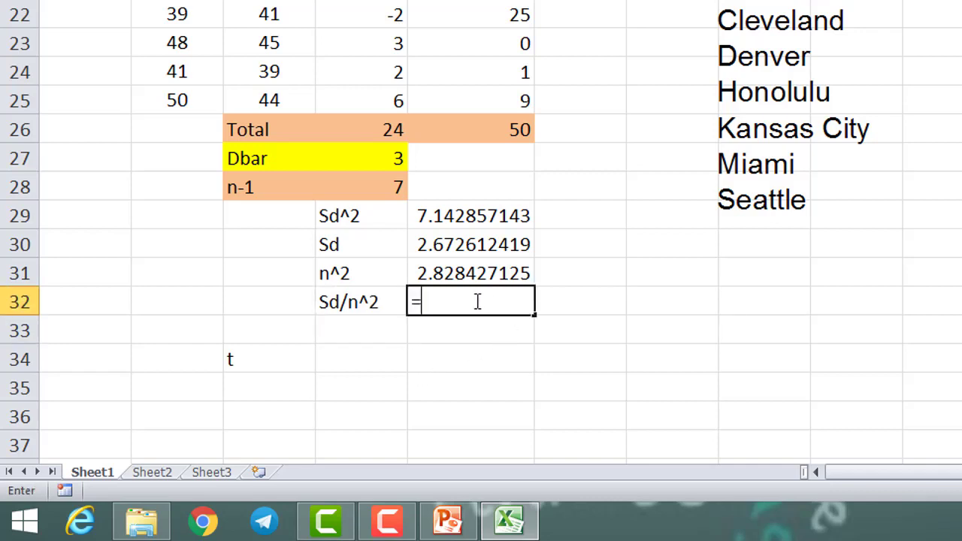
pyautogui.click(438, 246)
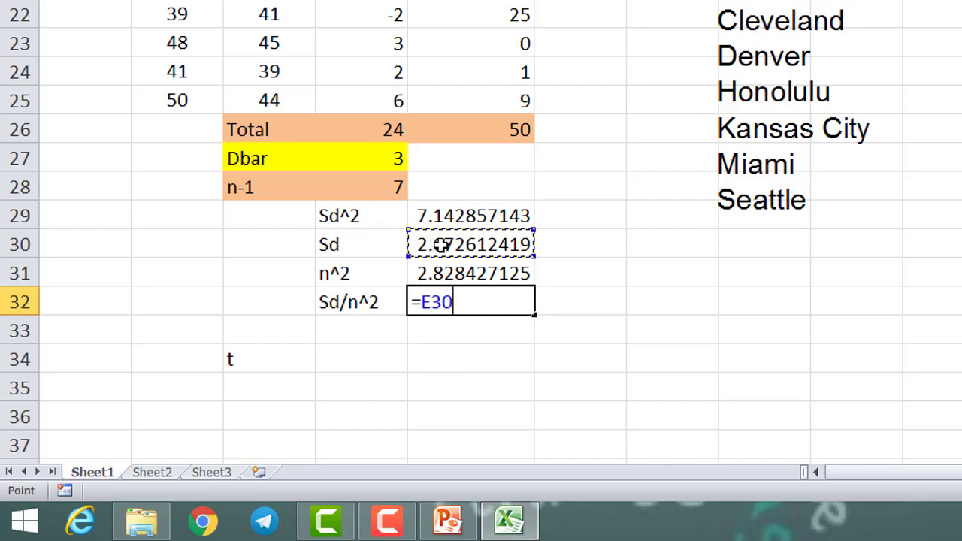
pyautogui.write('/')
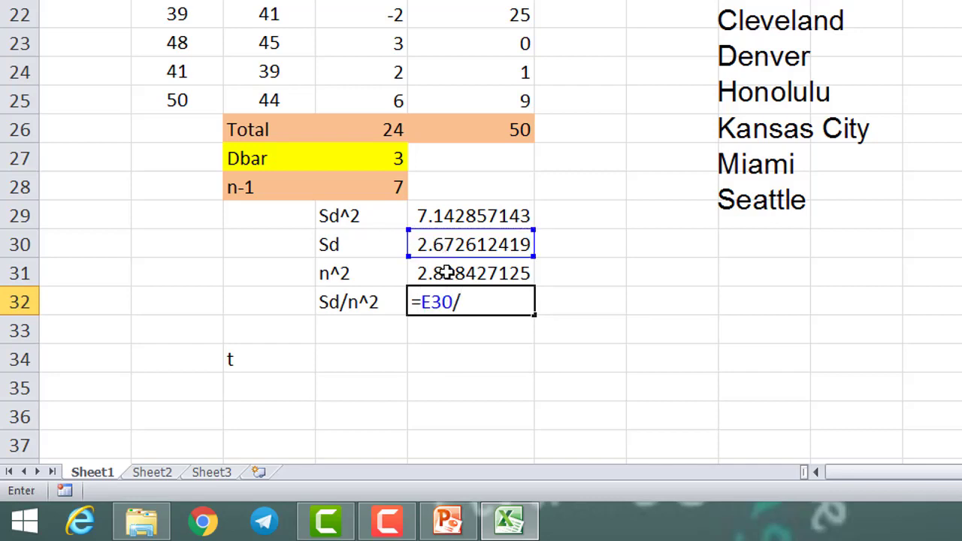
pyautogui.click(447, 273)
pyautogui.press('Return')
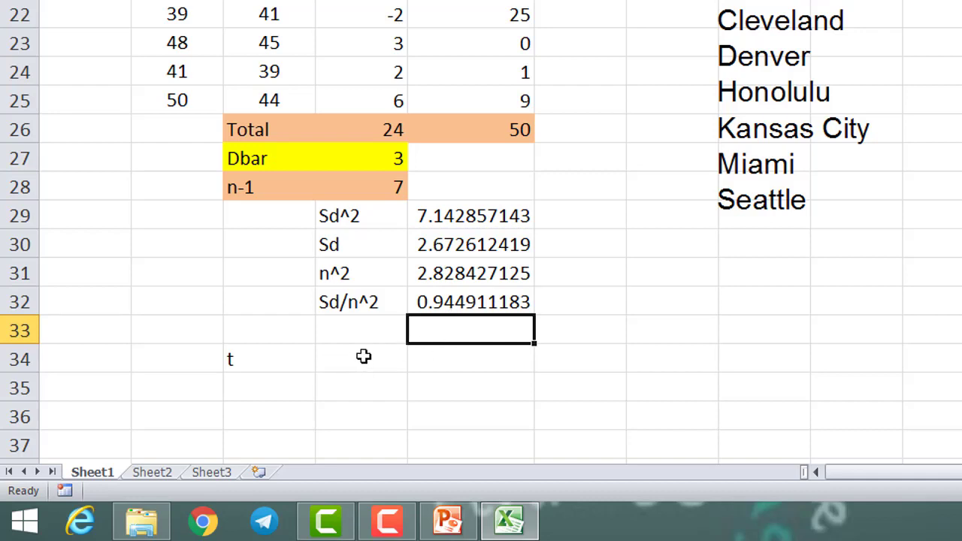
# Enter =D27/E32 in E34 so the t statistic reads 3.174901573.
pyautogui.click(283, 359)
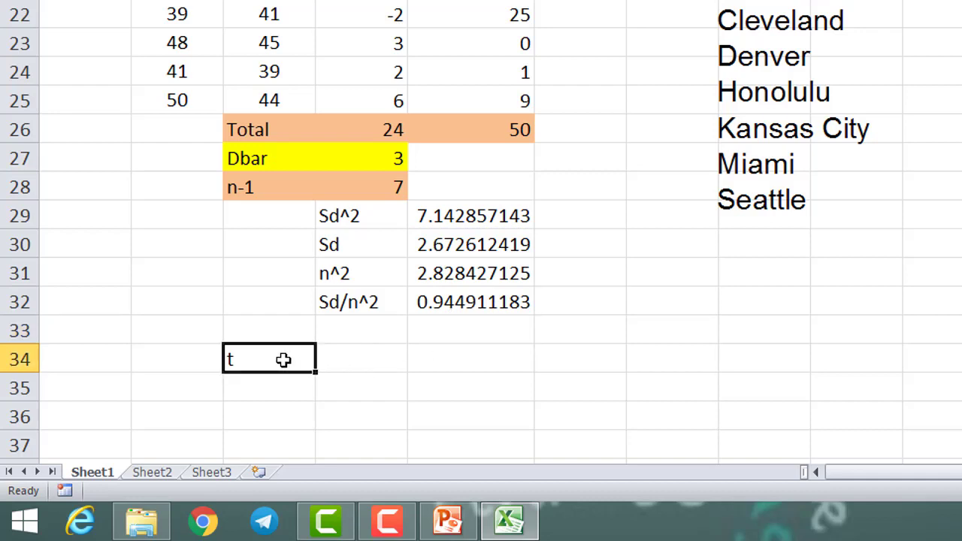
pyautogui.click(349, 359)
pyautogui.click(266, 360)
pyautogui.click(449, 363)
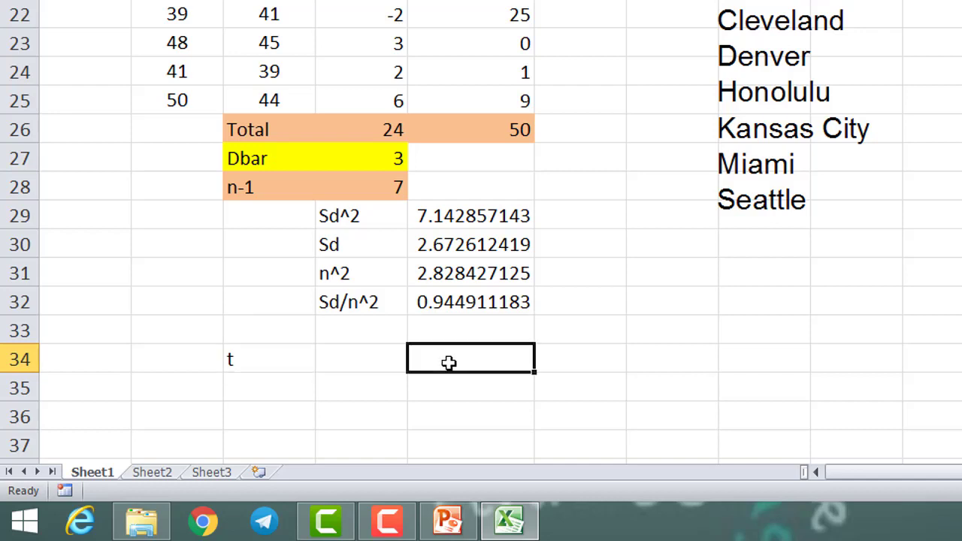
pyautogui.write('=')
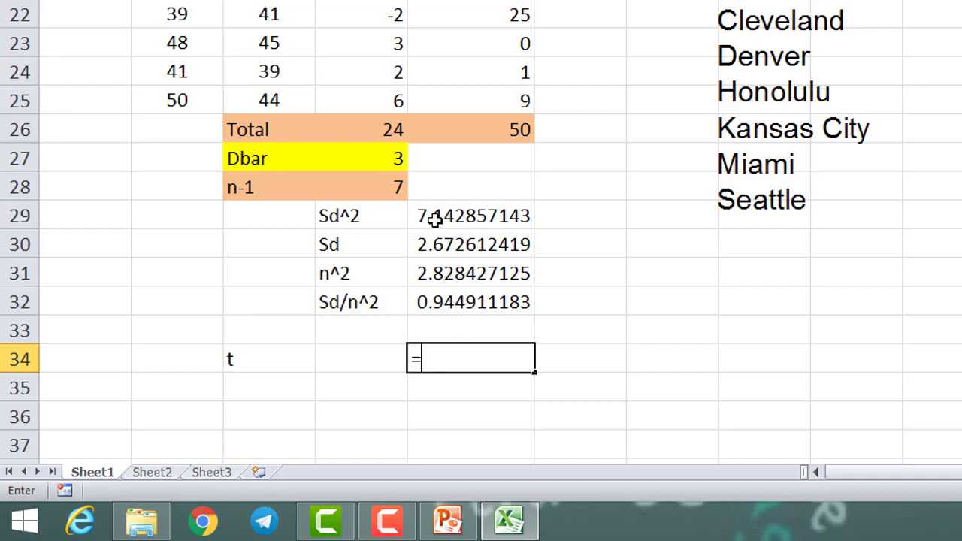
pyautogui.scroll(2, 435, 219)
pyautogui.scroll(-1, 435, 219)
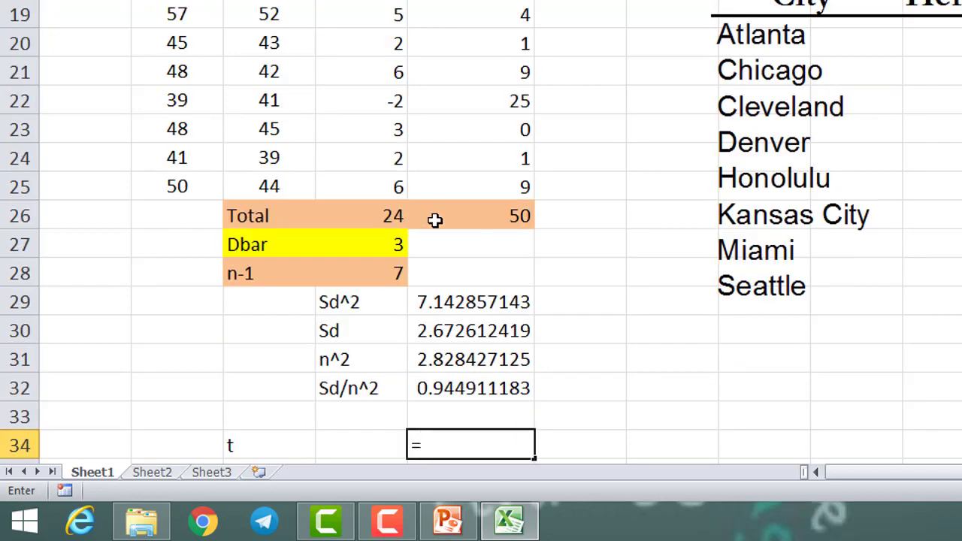
pyautogui.scroll(1, 435, 219)
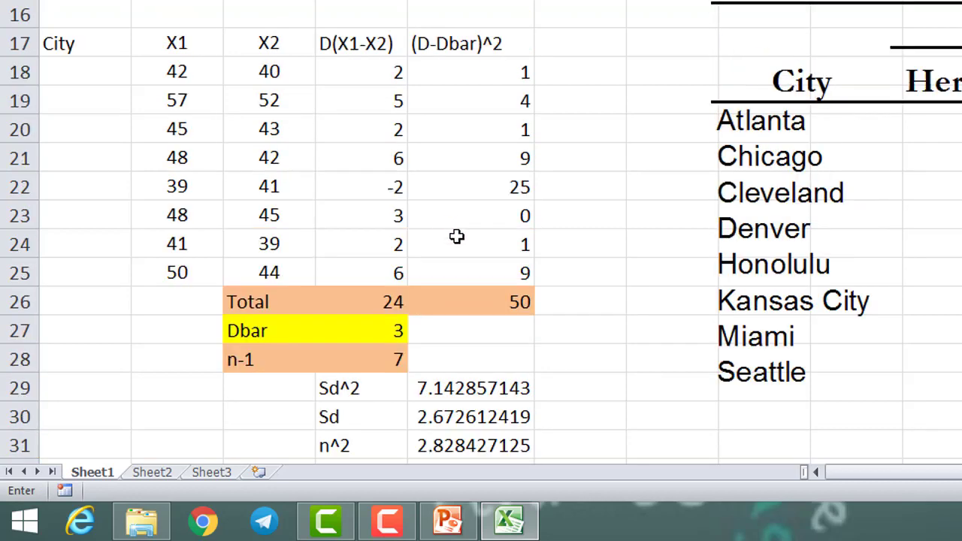
pyautogui.scroll(-1, 457, 237)
pyautogui.click(384, 249)
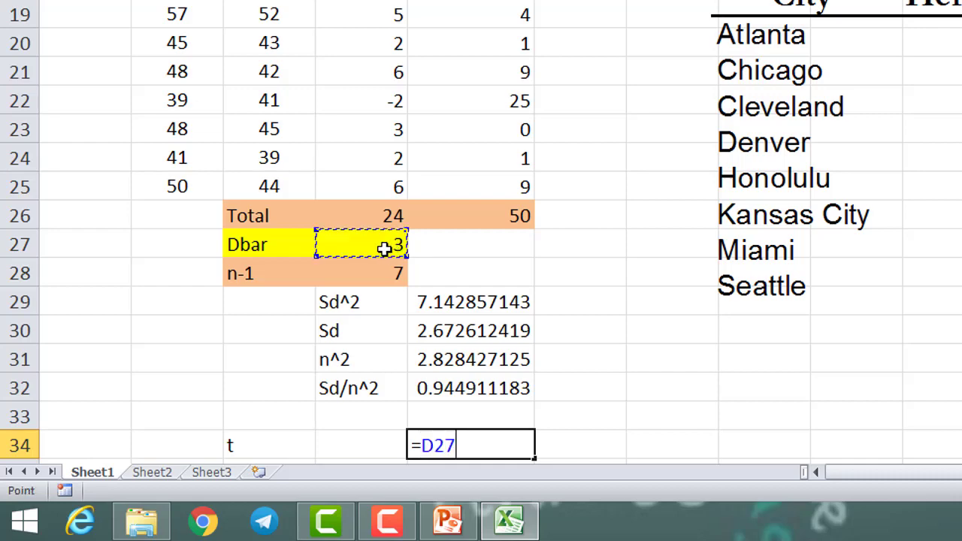
pyautogui.scroll(-2, 451, 293)
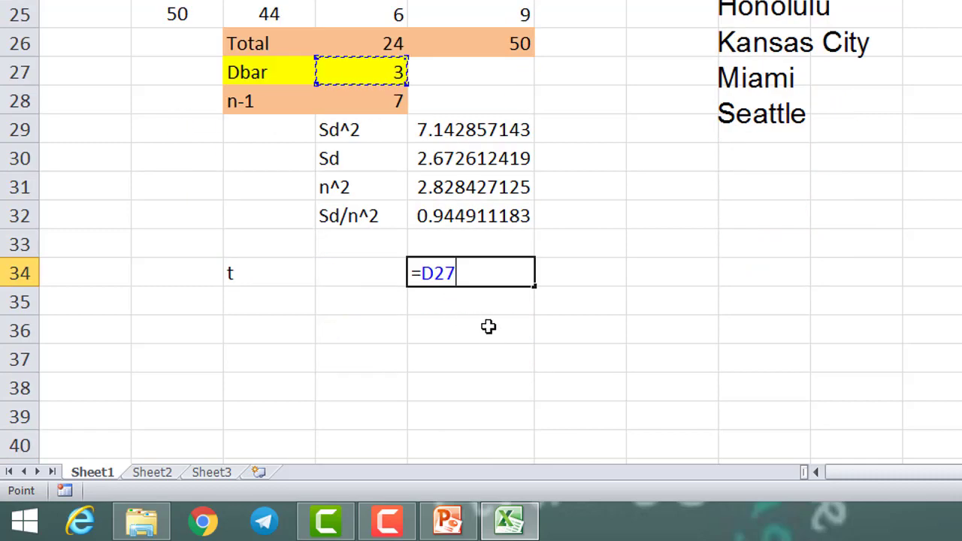
pyautogui.write('/')
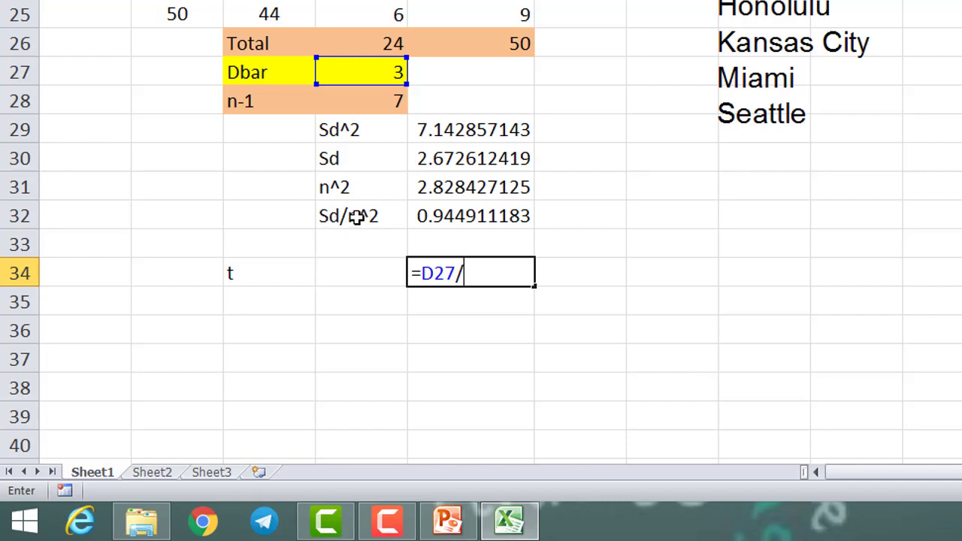
pyautogui.click(455, 216)
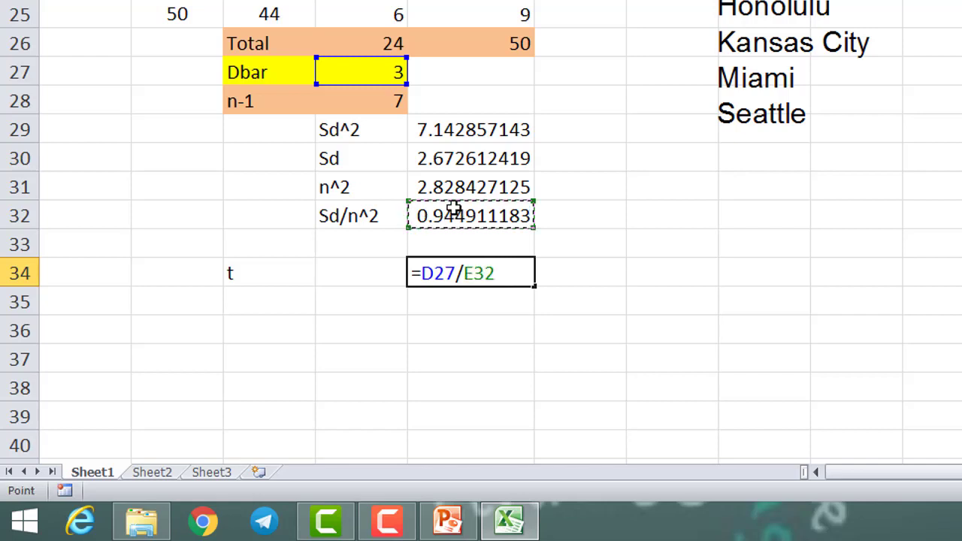
pyautogui.press('Return')
pyautogui.click(450, 274)
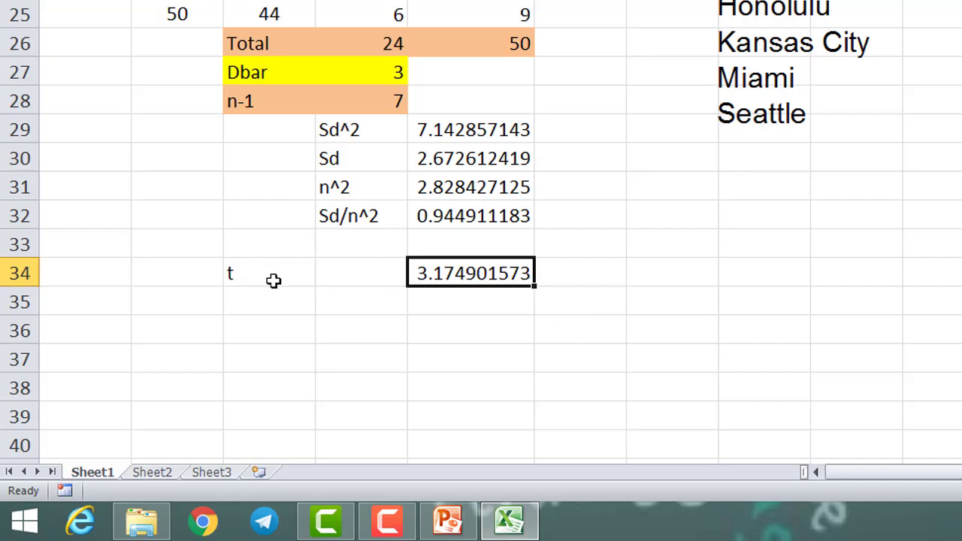
pyautogui.moveTo(274, 278); pyautogui.dragTo(461, 279)
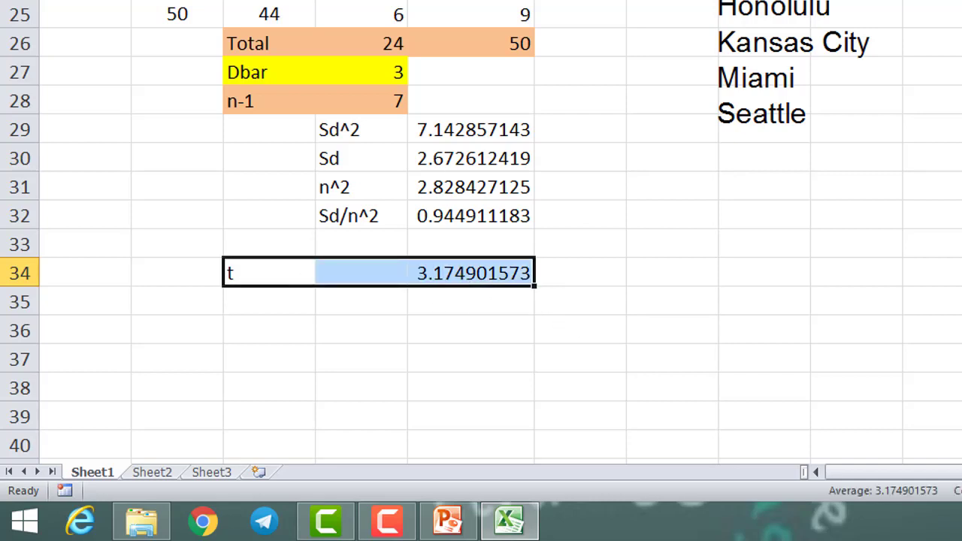
# Apply yellow fill to C34:E34, highlighting the t value 3.174901573.
pyautogui.click(343, 22)
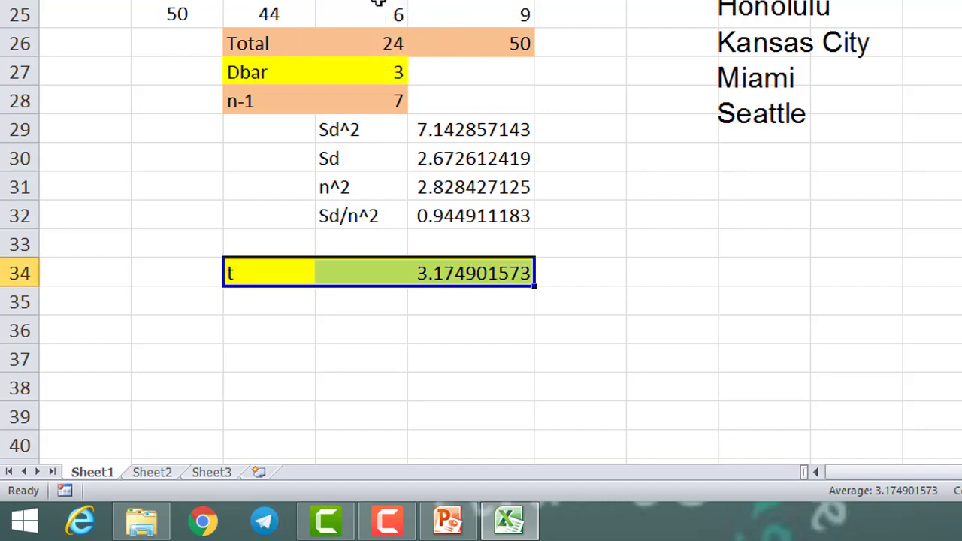
pyautogui.click(701, 298)
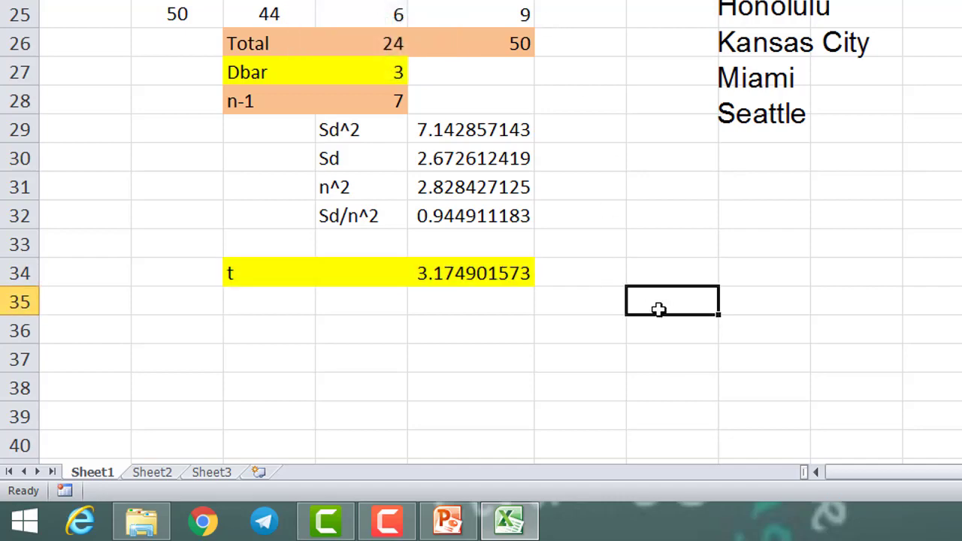
pyautogui.scroll(2, 664, 323)
pyautogui.scroll(-1, 664, 323)
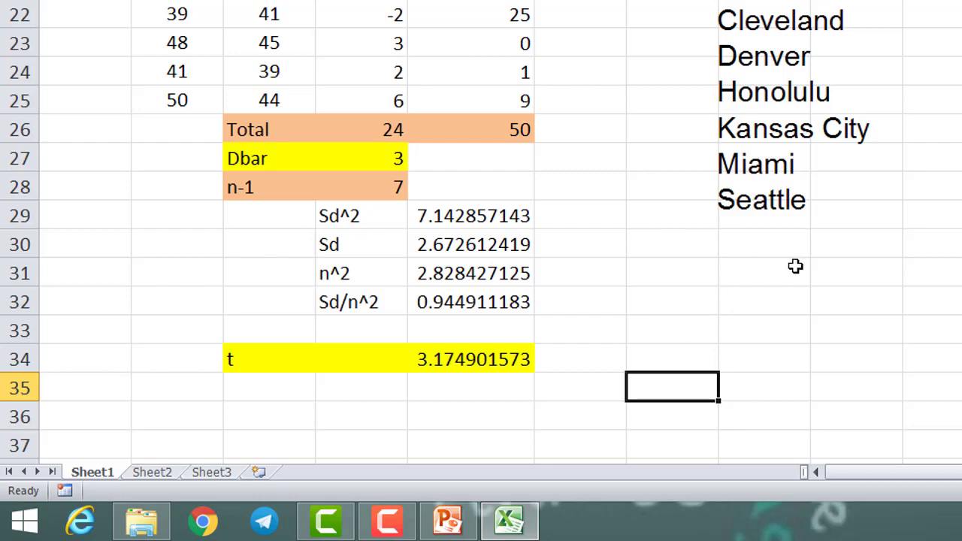
pyautogui.scroll(1, 795, 264)
pyautogui.scroll(2, 795, 265)
pyautogui.scroll(-1, 789, 275)
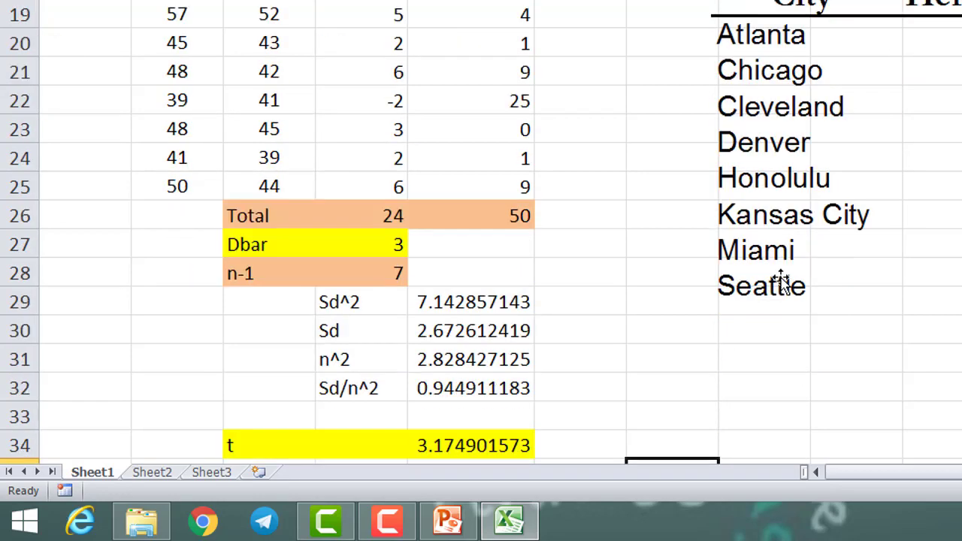
pyautogui.scroll(-1, 582, 432)
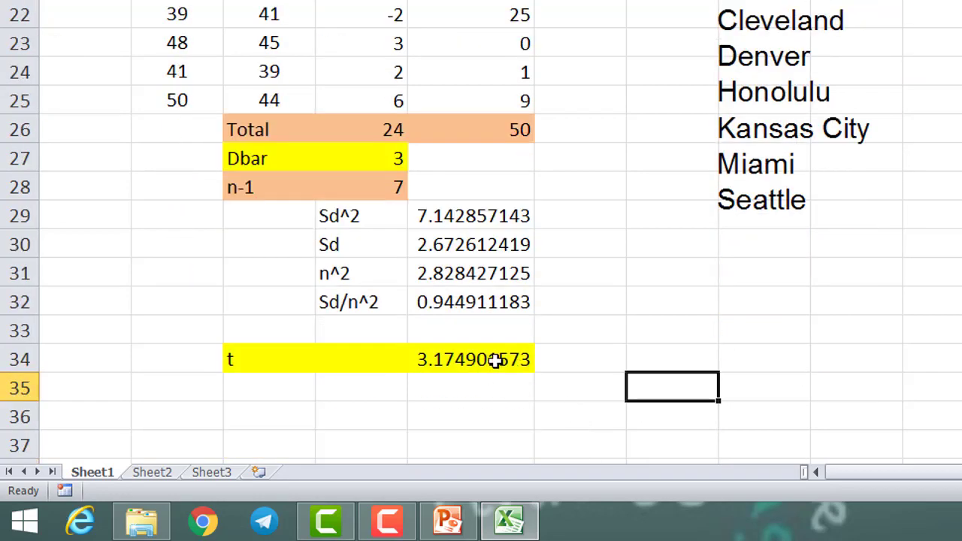
pyautogui.moveTo(498, 361); pyautogui.dragTo(256, 358)
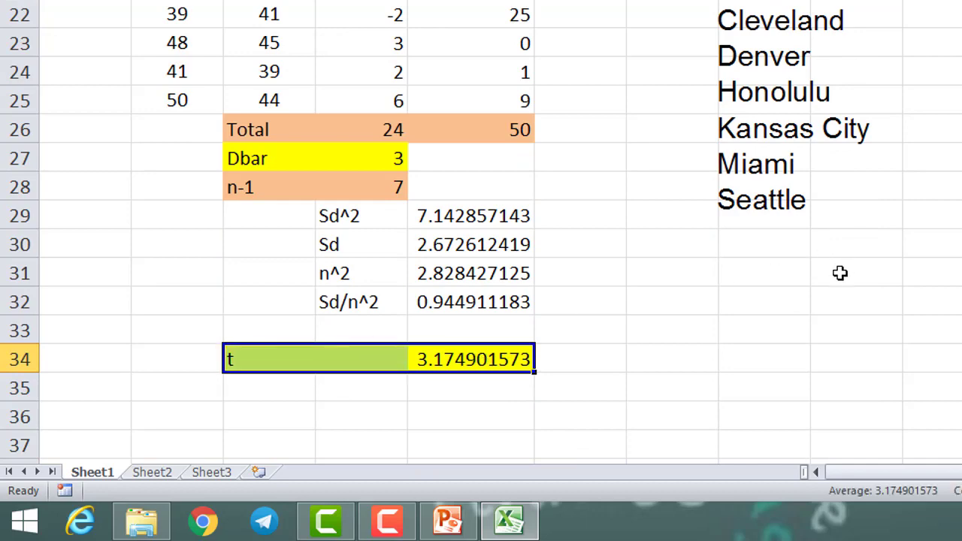
# Delete the City table picture to the right of the calculations.
pyautogui.click(707, 292)
pyautogui.scroll(2, 707, 292)
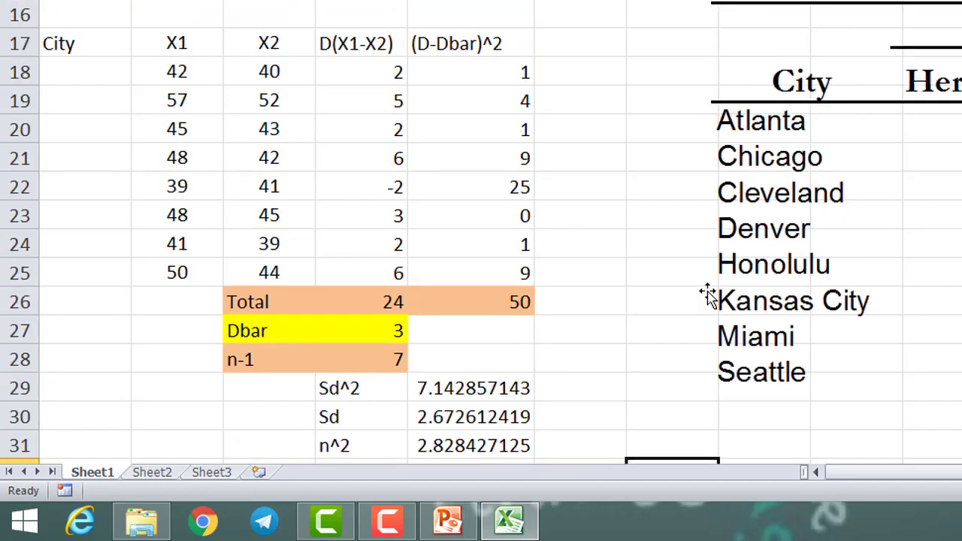
pyautogui.click(797, 59)
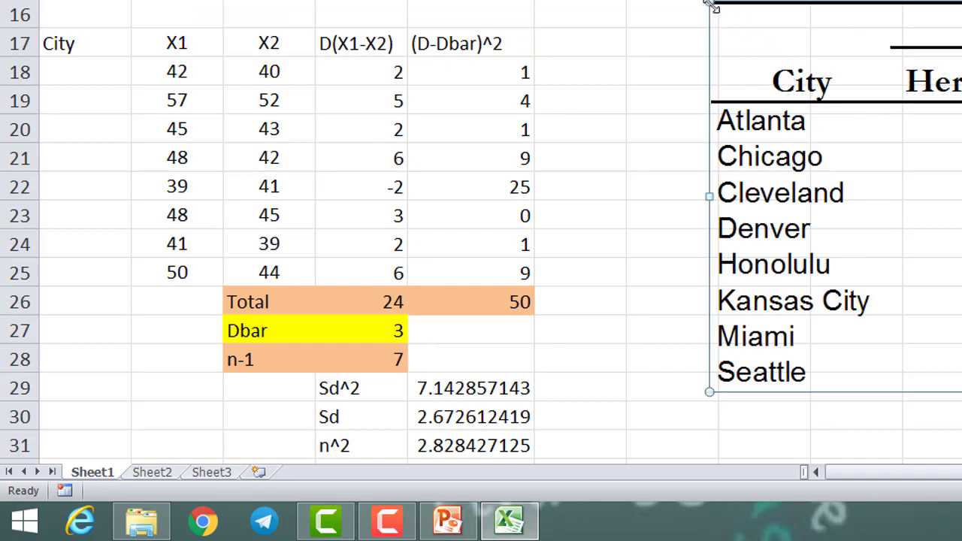
pyautogui.moveTo(710, 3); pyautogui.dragTo(881, 127)
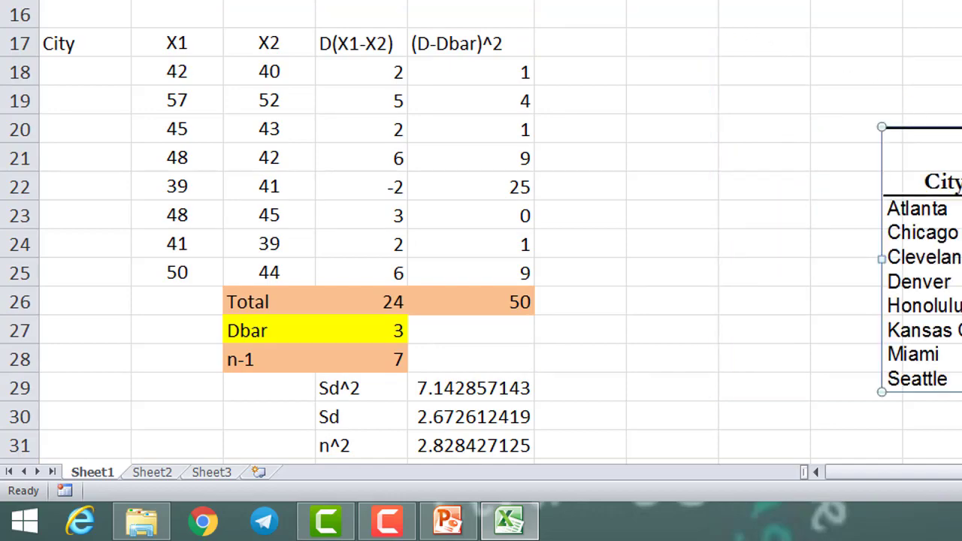
pyautogui.press('Delete')
# Select the X1 and X2 headers and go to the Data tab.
pyautogui.click(665, 134)
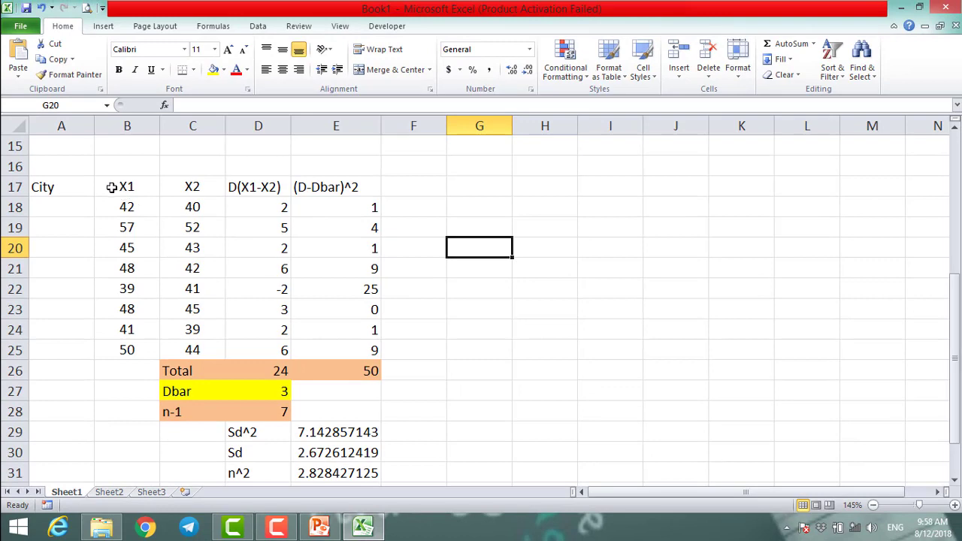
pyautogui.moveTo(112, 187); pyautogui.dragTo(202, 191)
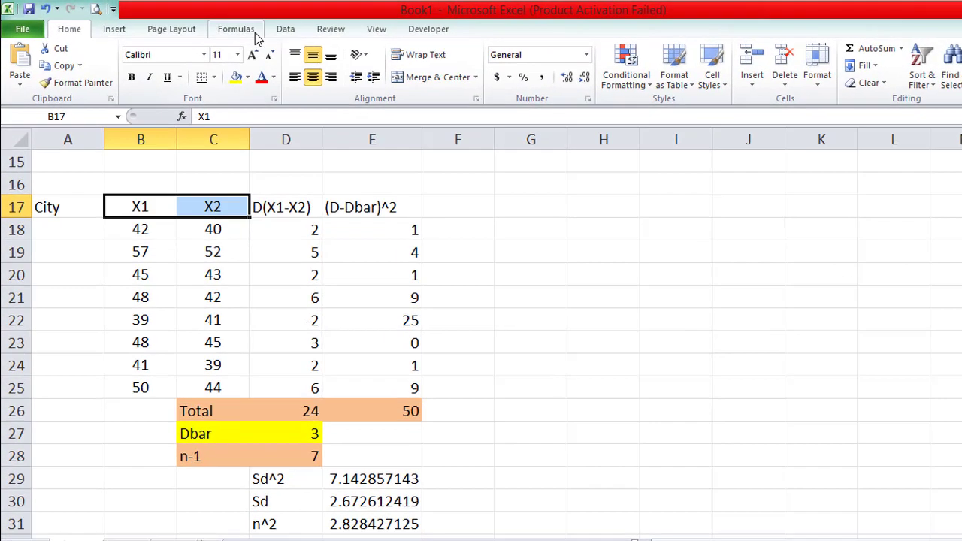
pyautogui.click(286, 31)
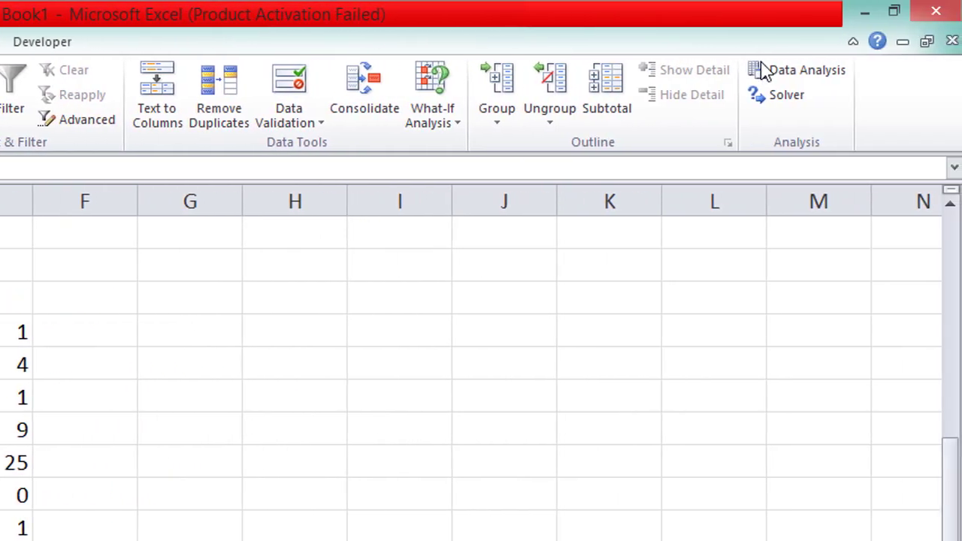
# Choose t-Test: Paired Two Sample for Means from the Data Analysis tools.
pyautogui.click(803, 75)
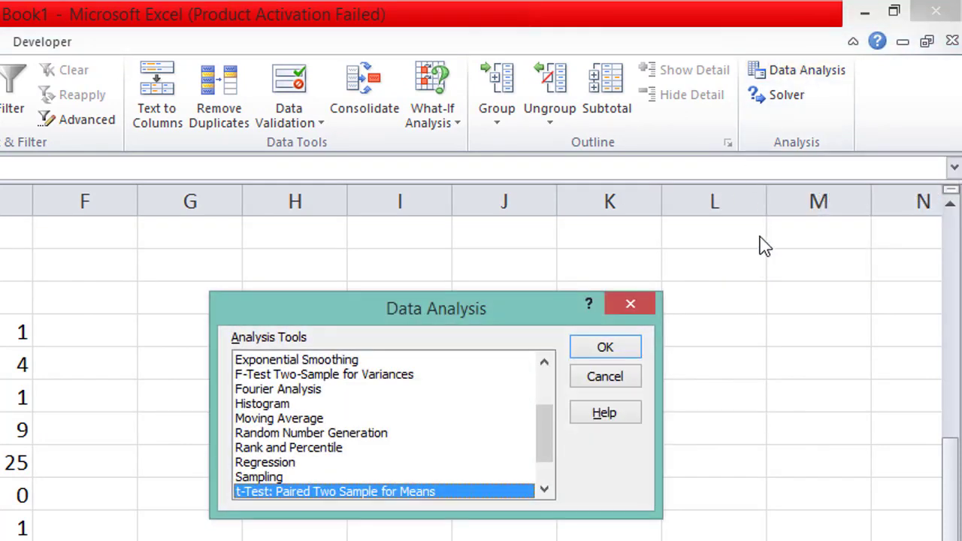
pyautogui.click(544, 490)
pyautogui.click(544, 490)
pyautogui.click(544, 490)
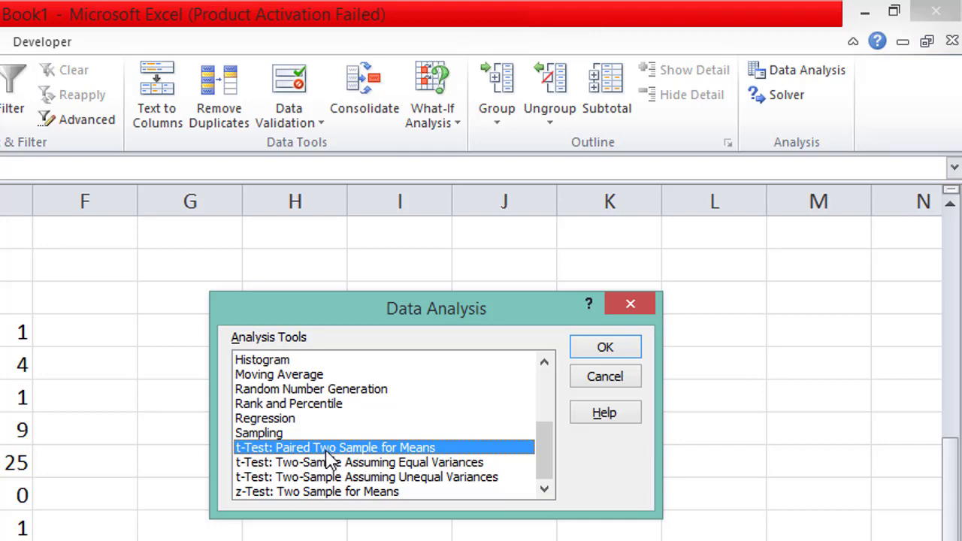
pyautogui.click(606, 350)
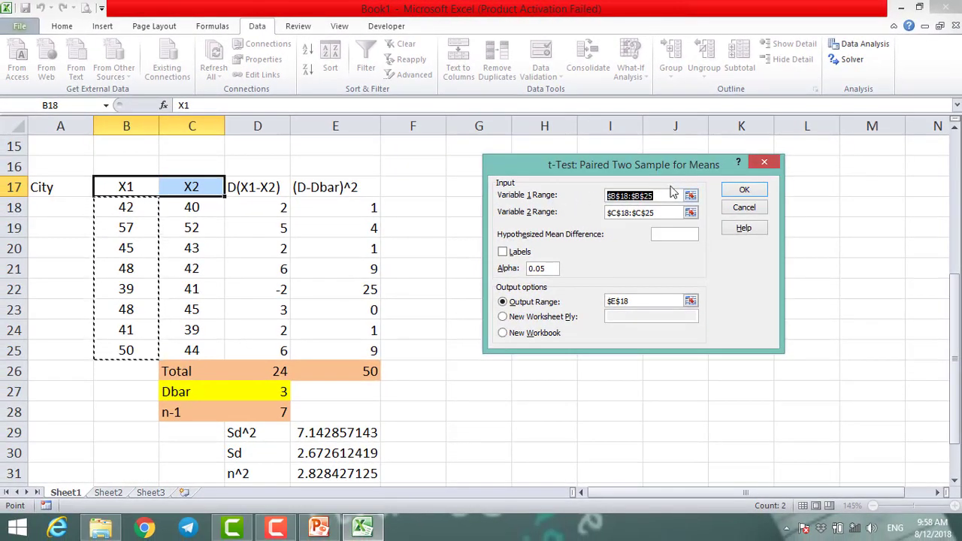
# Set Variable 1 Range to B18:B25 (X1) and Variable 2 Range to C18:C25 (X2).
pyautogui.click(689, 195)
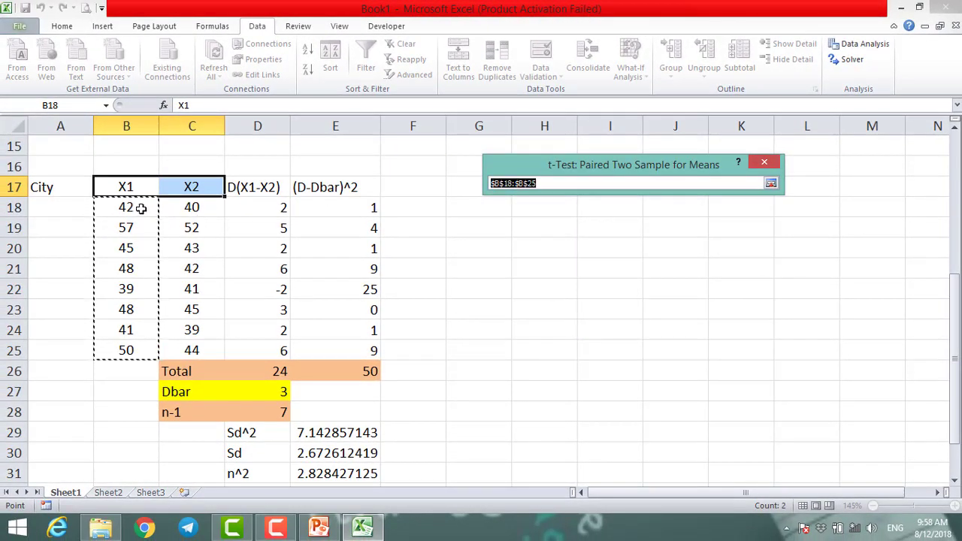
pyautogui.moveTo(140, 209); pyautogui.dragTo(136, 345)
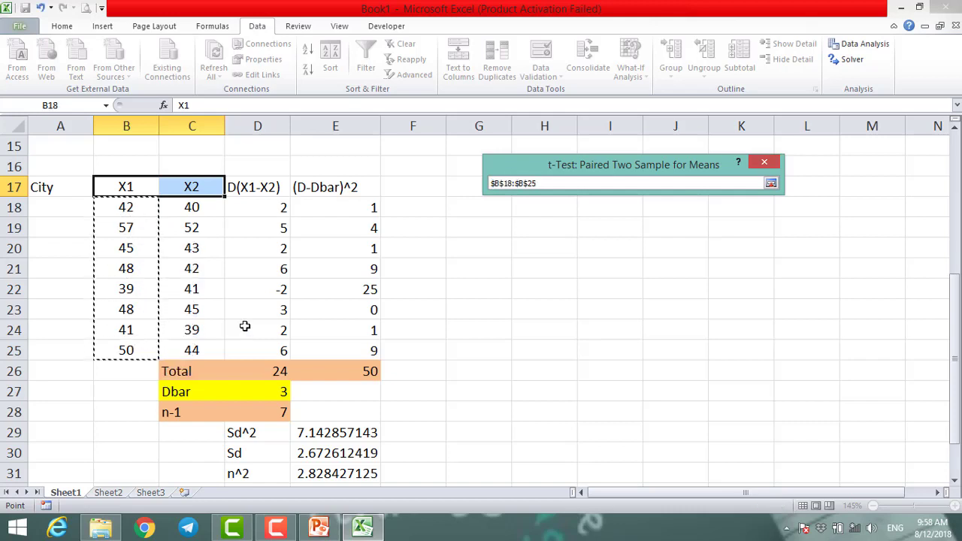
pyautogui.click(770, 182)
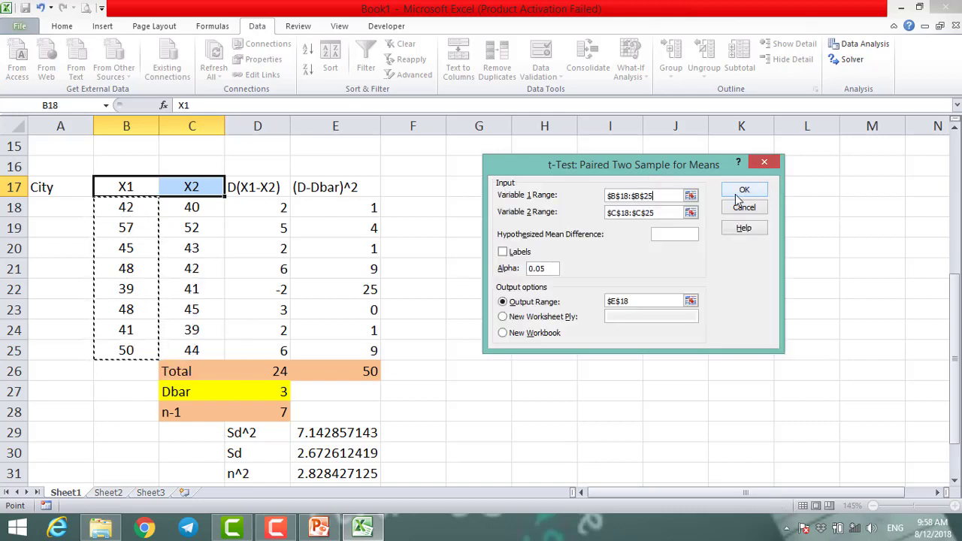
pyautogui.click(689, 212)
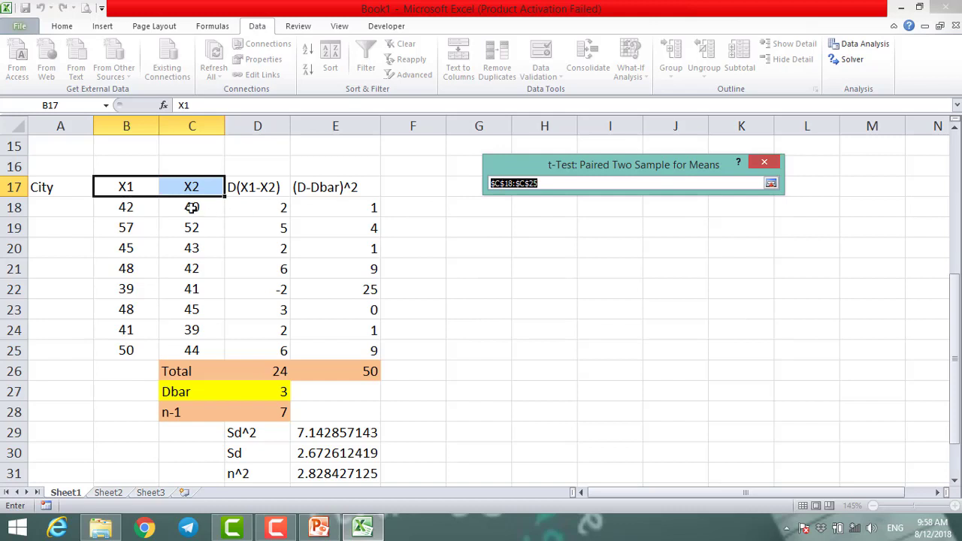
pyautogui.moveTo(192, 207); pyautogui.dragTo(182, 347)
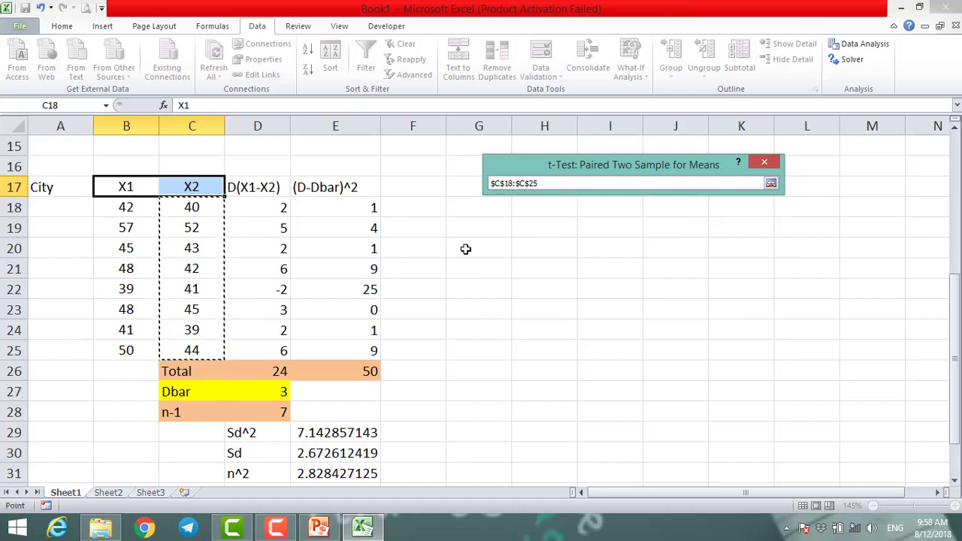
pyautogui.click(770, 183)
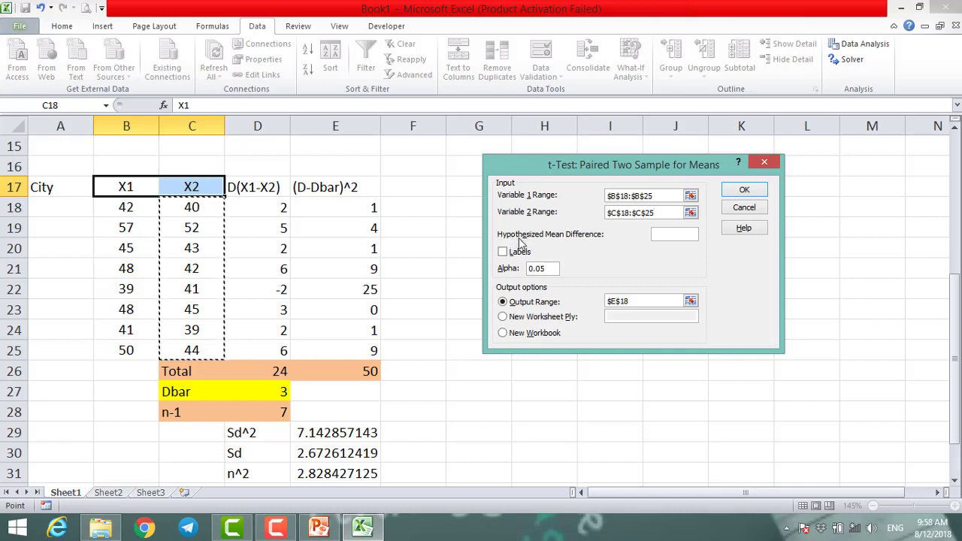
# Keep alpha 0.05, set the output range to G18, and run the t-test.
pyautogui.click(659, 238)
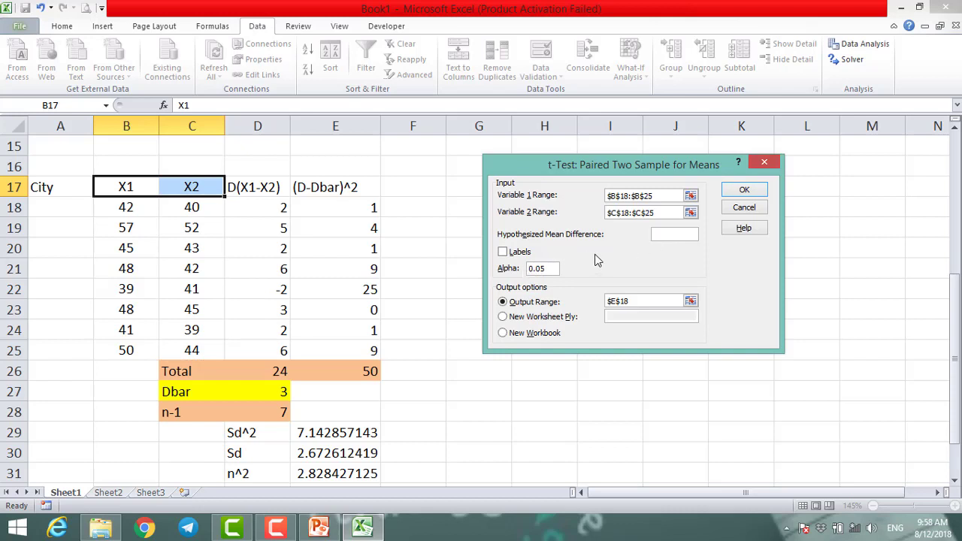
pyautogui.doubleClick(538, 272)
pyautogui.click(691, 301)
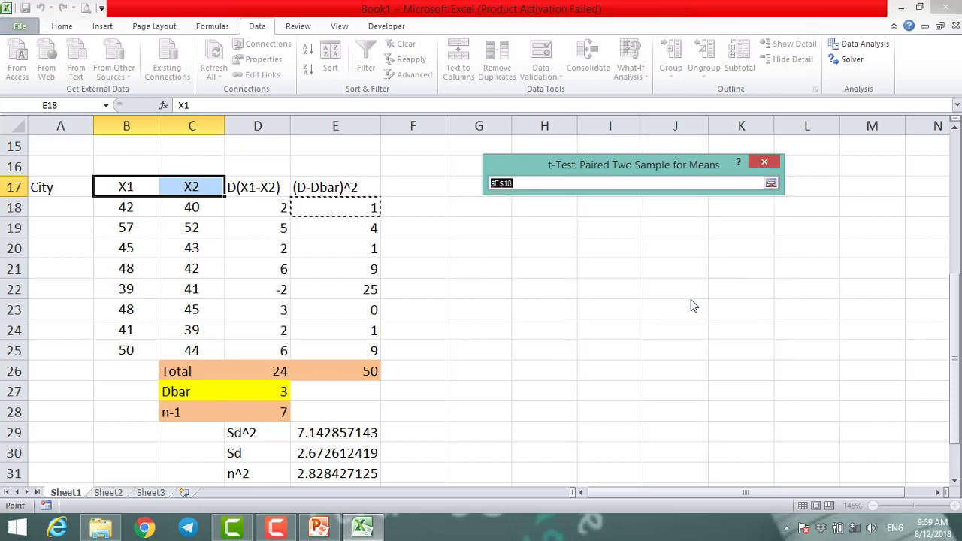
pyautogui.click(478, 208)
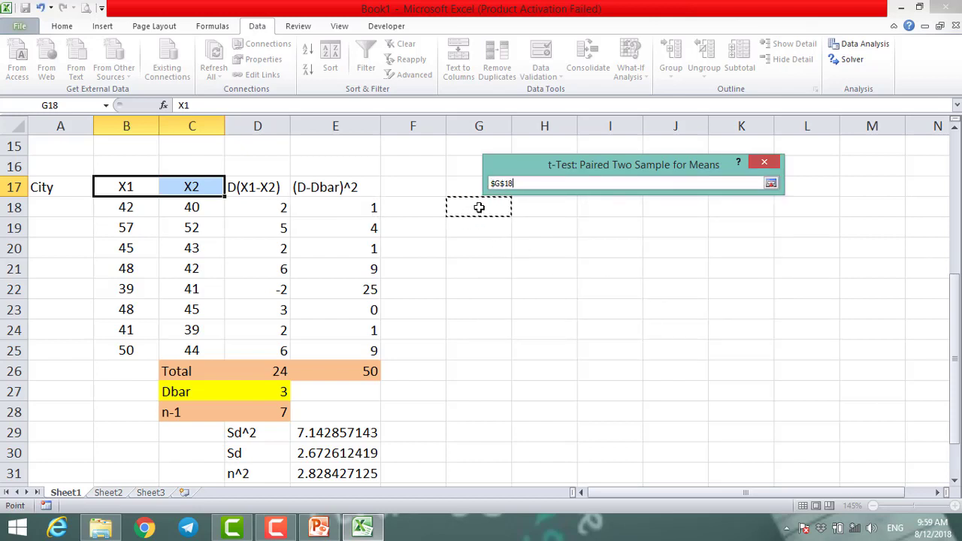
pyautogui.click(771, 183)
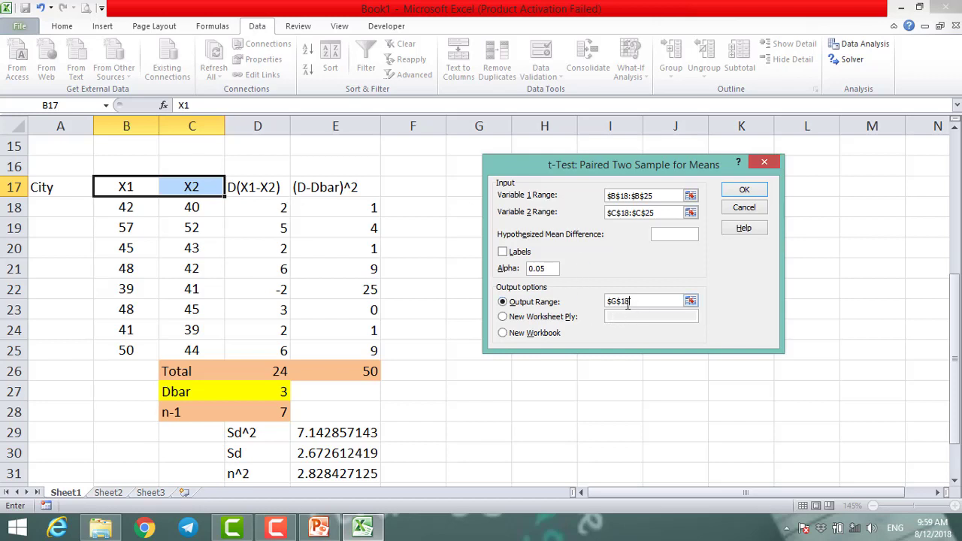
pyautogui.click(743, 191)
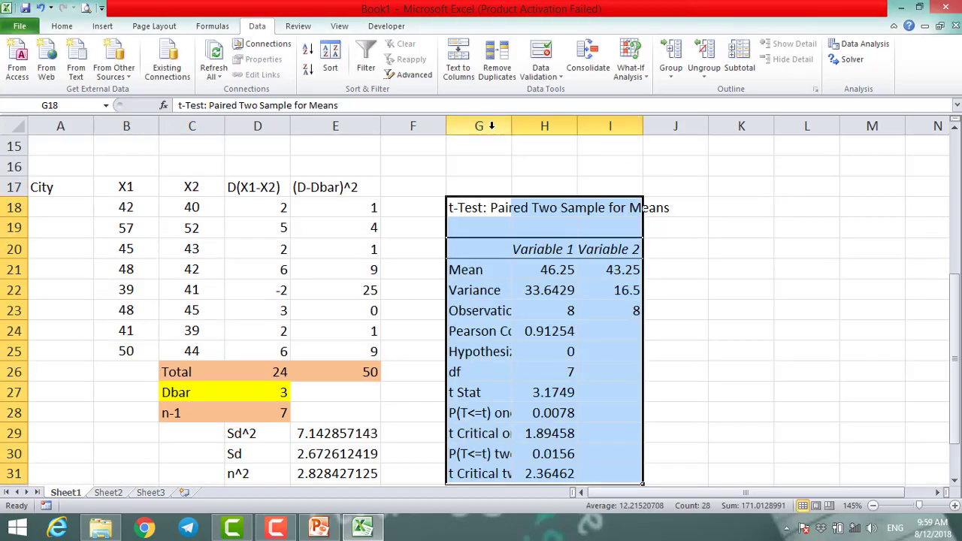
# Widen columns G through I, then select the Mean row G21:I21.
pyautogui.moveTo(493, 126); pyautogui.dragTo(609, 126)
pyautogui.moveTo(512, 125); pyautogui.dragTo(564, 125)
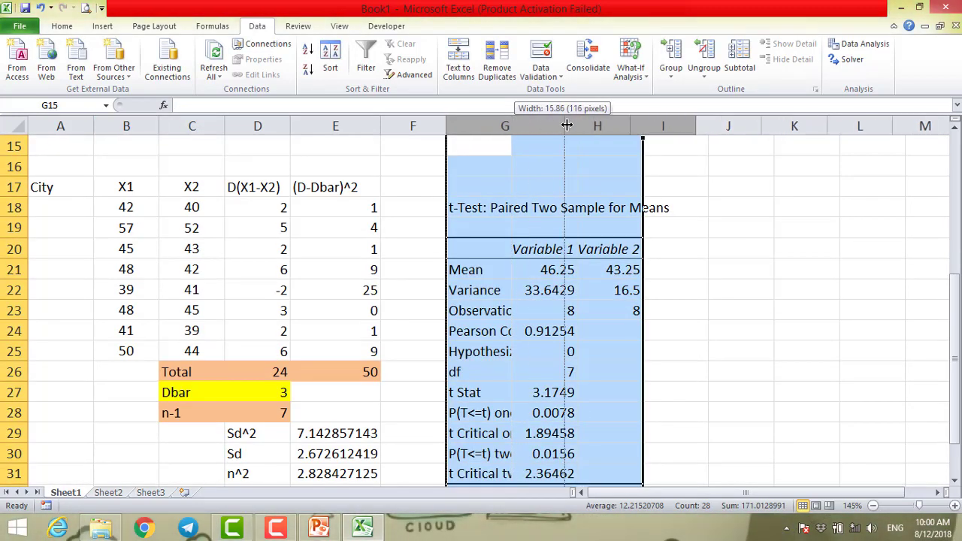
pyautogui.scroll(-1, 630, 174)
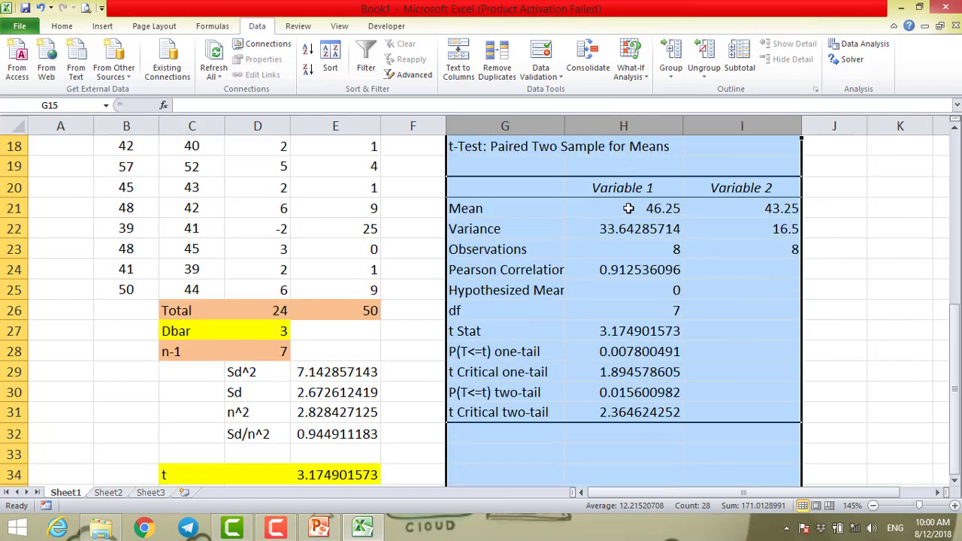
pyautogui.click(628, 209)
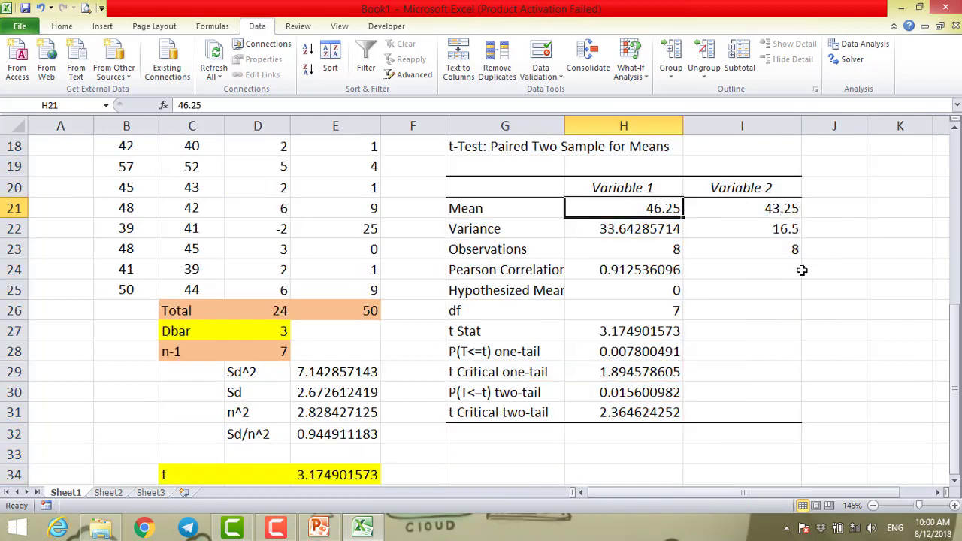
pyautogui.scroll(2, 795, 264)
pyautogui.scroll(-2, 795, 264)
pyautogui.moveTo(470, 209); pyautogui.dragTo(782, 208)
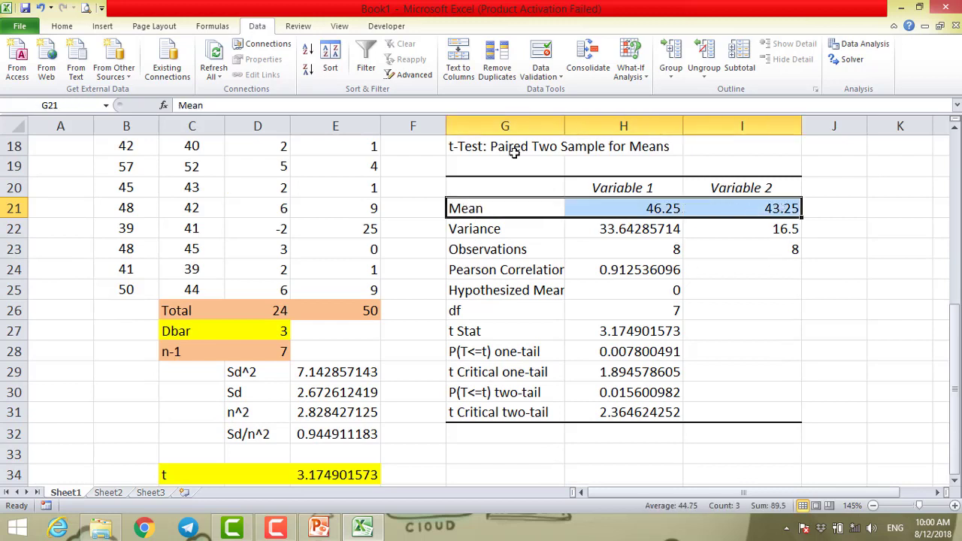
# Fill the Mean row G21:I21 and Variance row G22:I22 yellow.
pyautogui.click(59, 28)
pyautogui.click(212, 69)
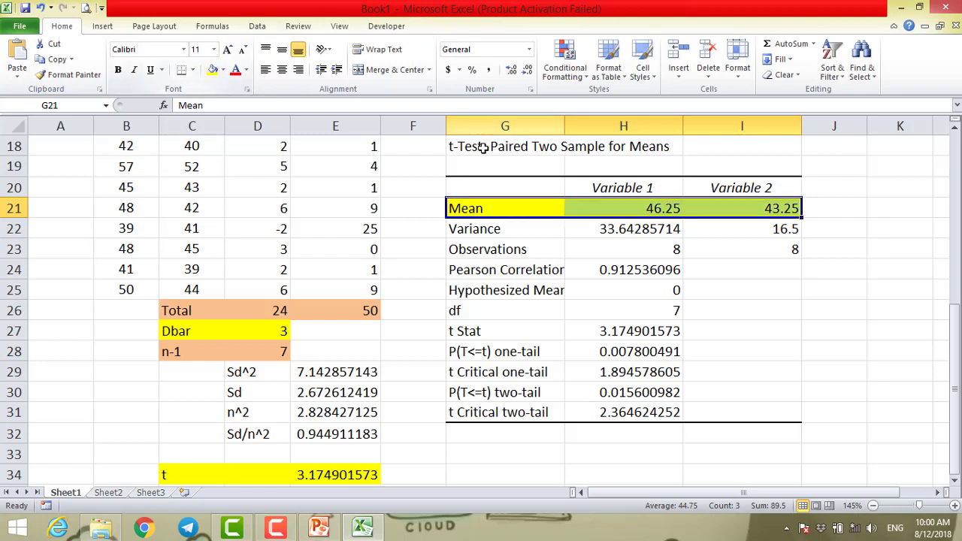
pyautogui.click(615, 233)
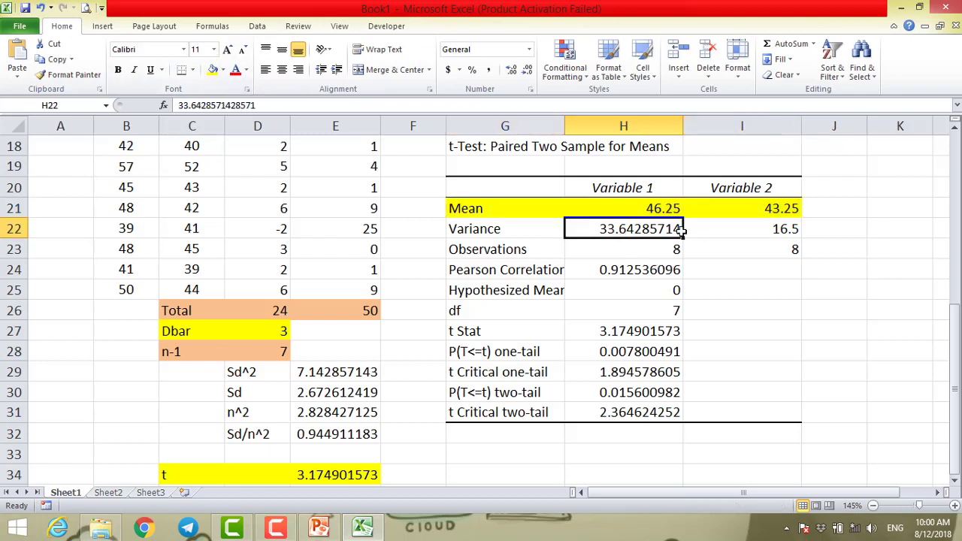
pyautogui.click(790, 229)
pyautogui.moveTo(675, 229); pyautogui.dragTo(496, 229)
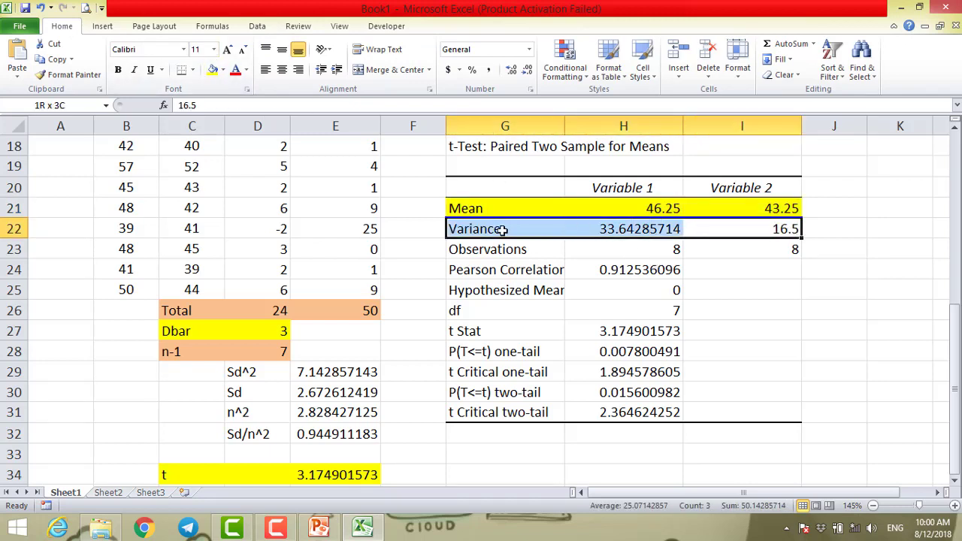
pyautogui.click(213, 70)
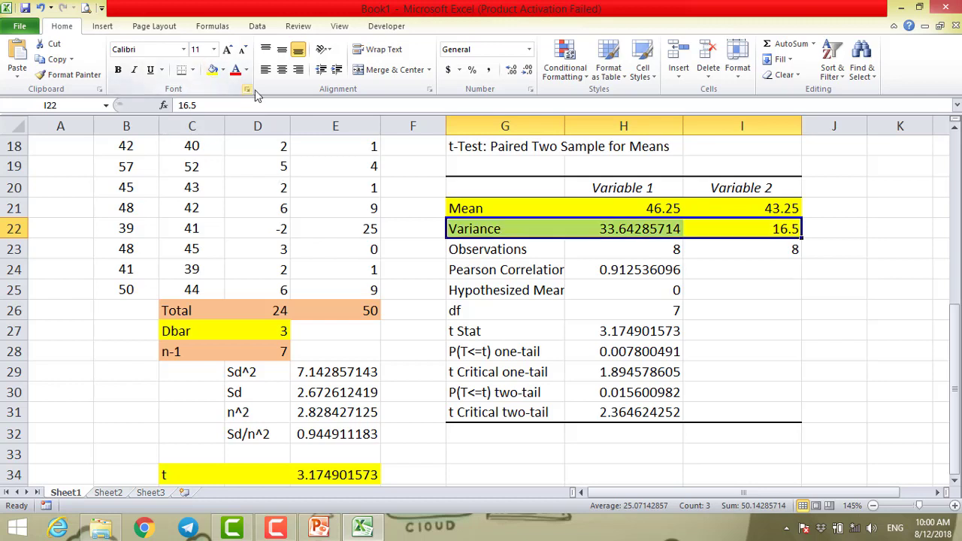
# Give the t Stat row G27:H27 red text and a yellow fill.
pyautogui.moveTo(451, 250); pyautogui.dragTo(768, 242)
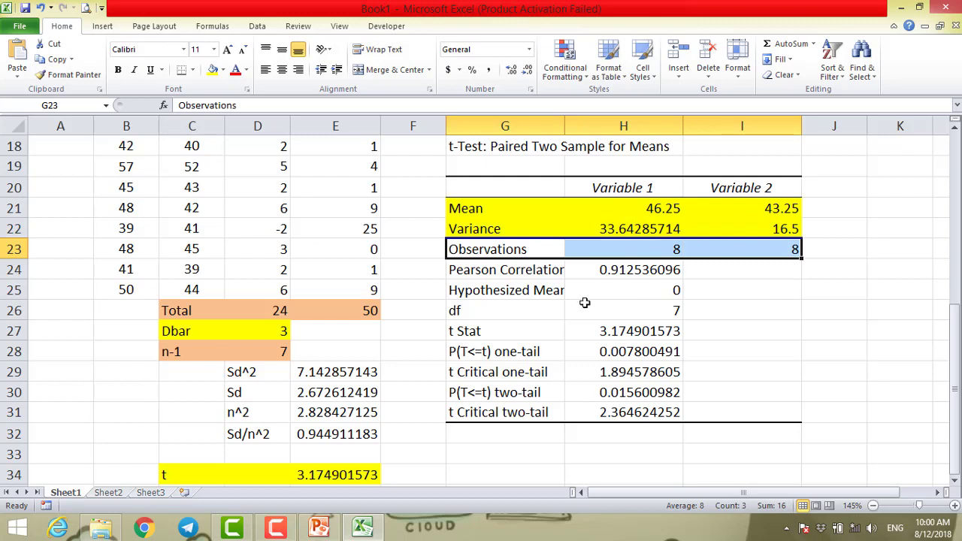
pyautogui.click(628, 271)
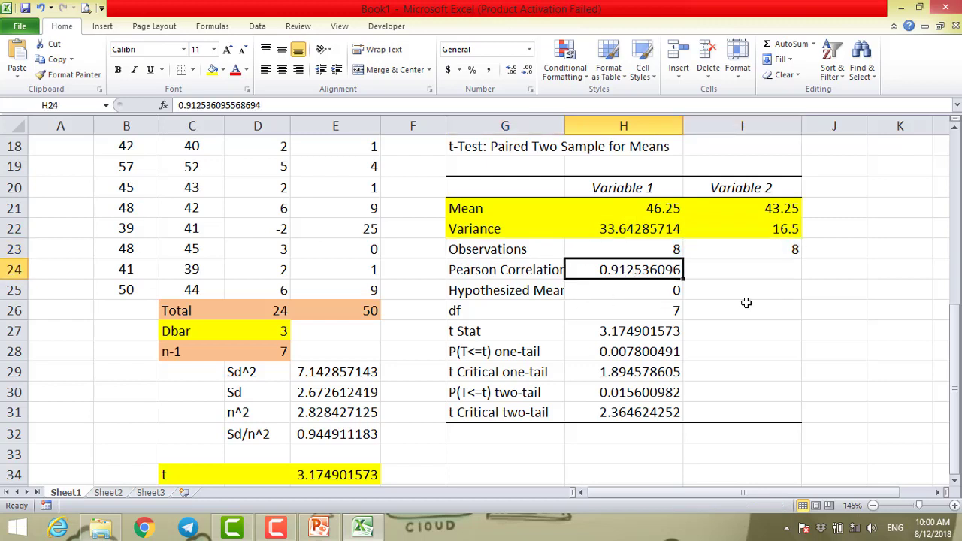
pyautogui.moveTo(466, 308); pyautogui.dragTo(616, 308)
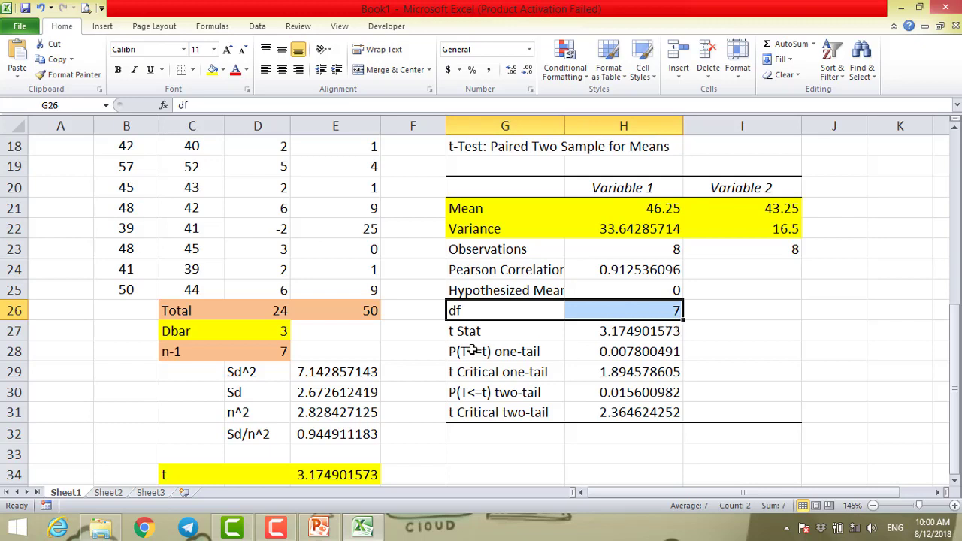
pyautogui.moveTo(480, 332); pyautogui.dragTo(635, 331)
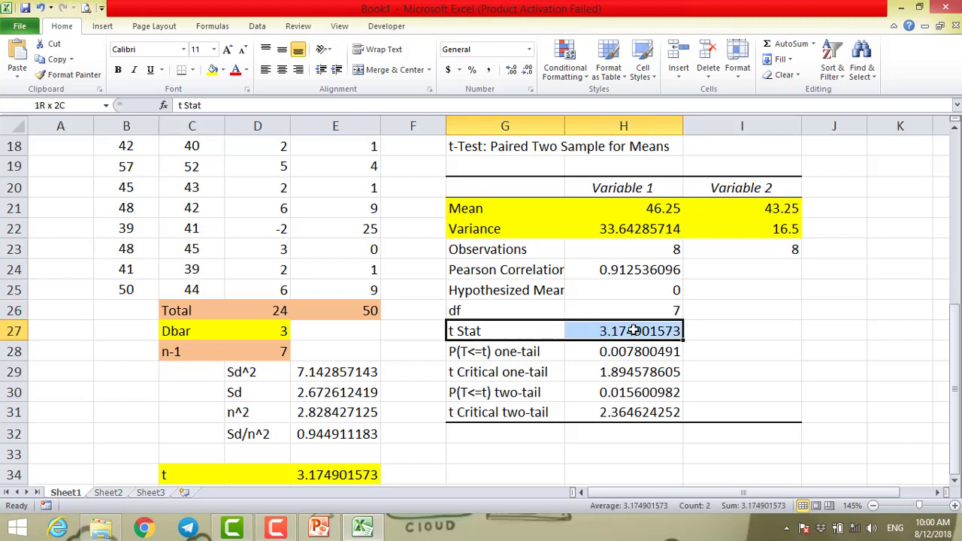
pyautogui.click(235, 69)
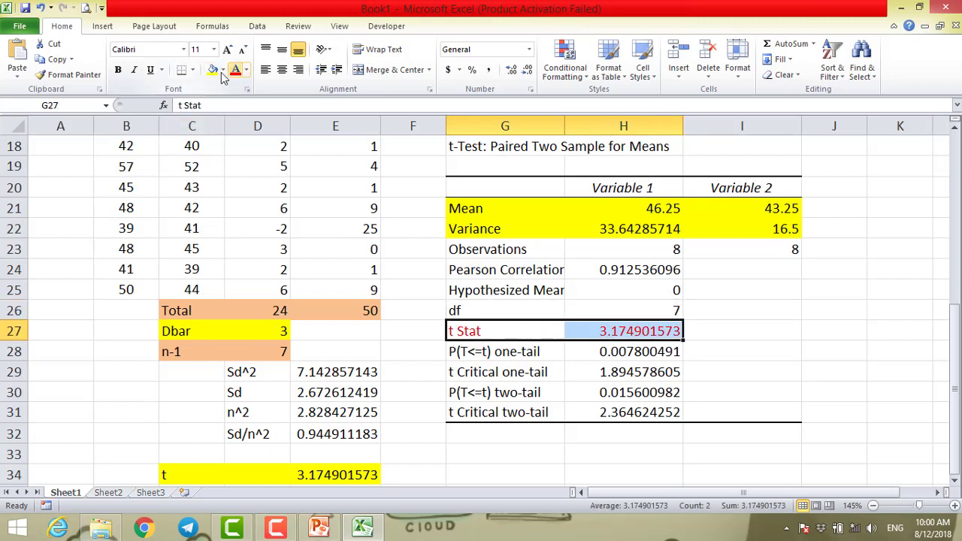
pyautogui.click(213, 69)
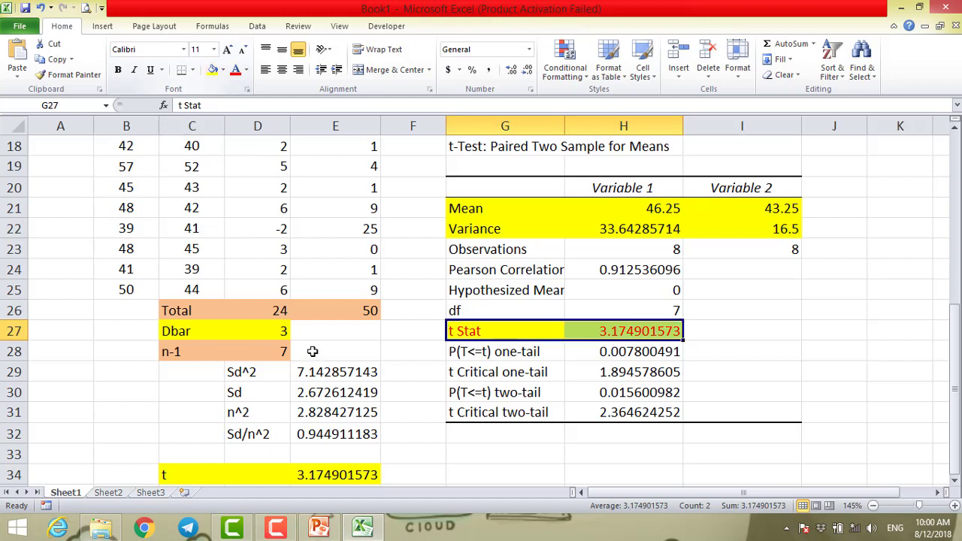
# Compare t Stat with the manual t value in E34, then select the t Critical two-tail row.
pyautogui.click(309, 479)
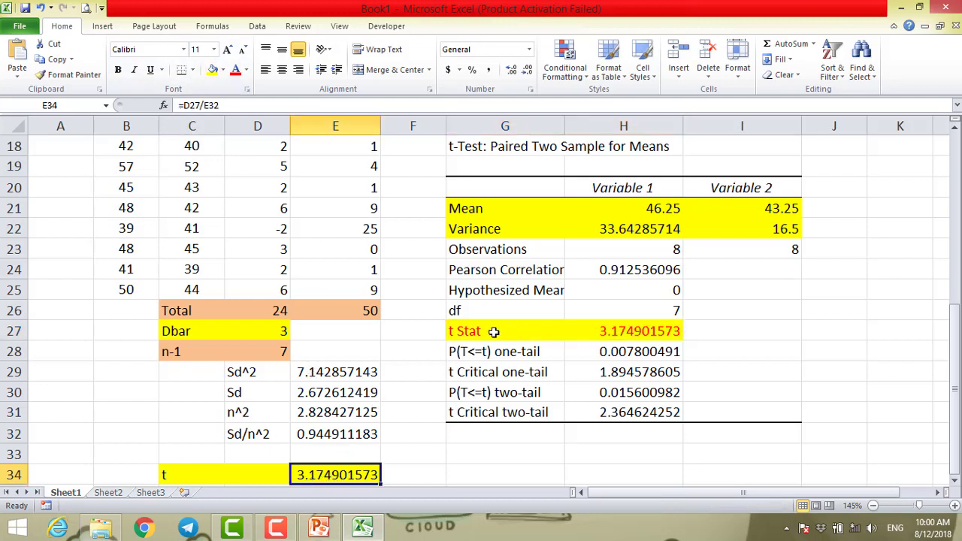
pyautogui.moveTo(455, 330); pyautogui.dragTo(607, 330)
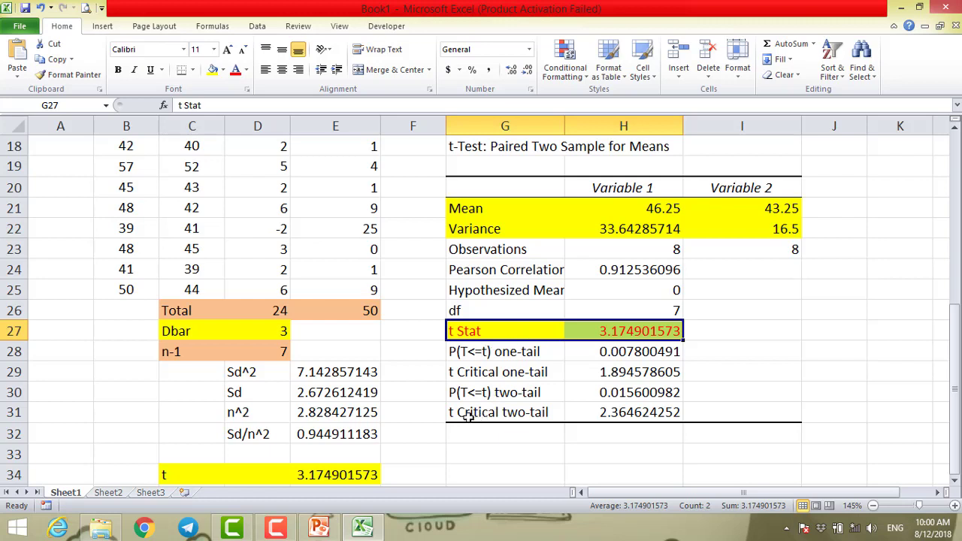
pyautogui.moveTo(467, 418); pyautogui.dragTo(653, 413)
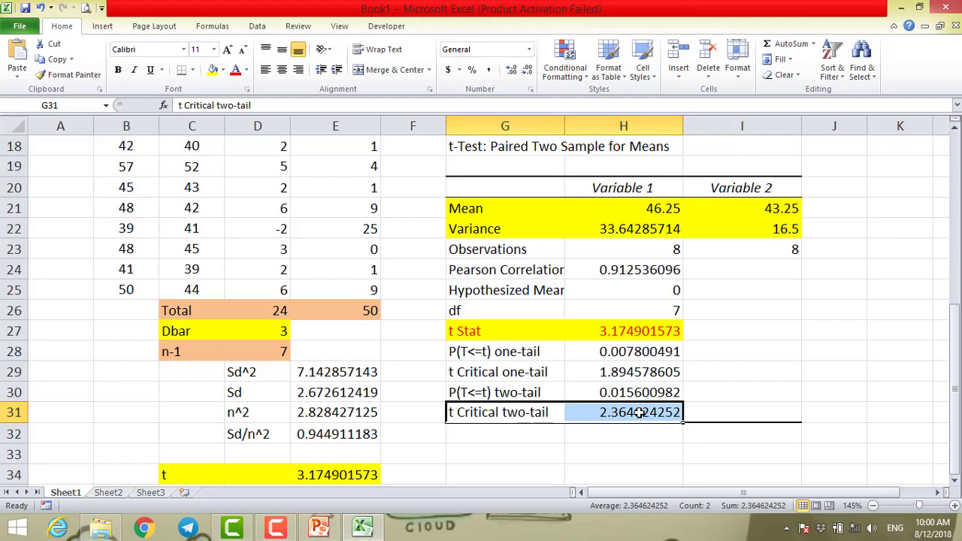
pyautogui.click(613, 439)
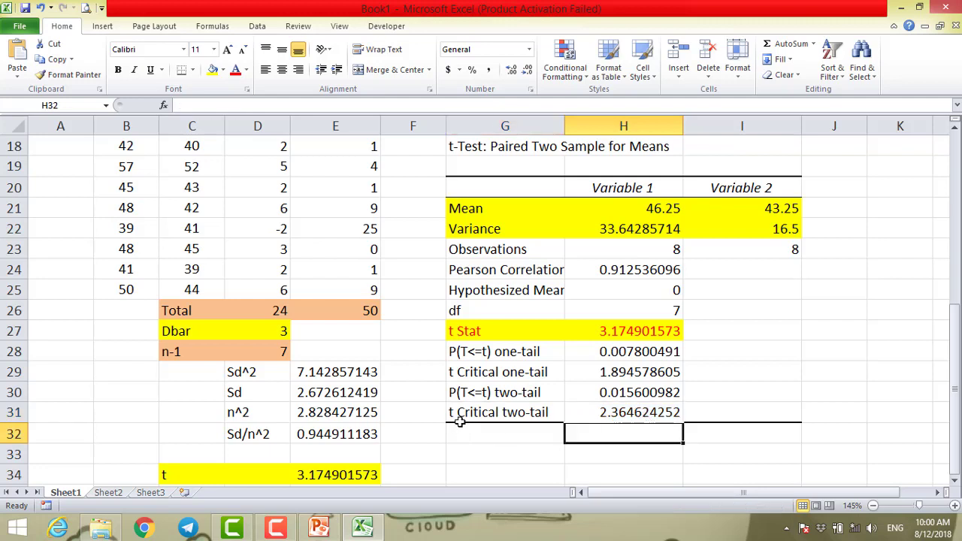
pyautogui.moveTo(464, 418); pyautogui.dragTo(626, 415)
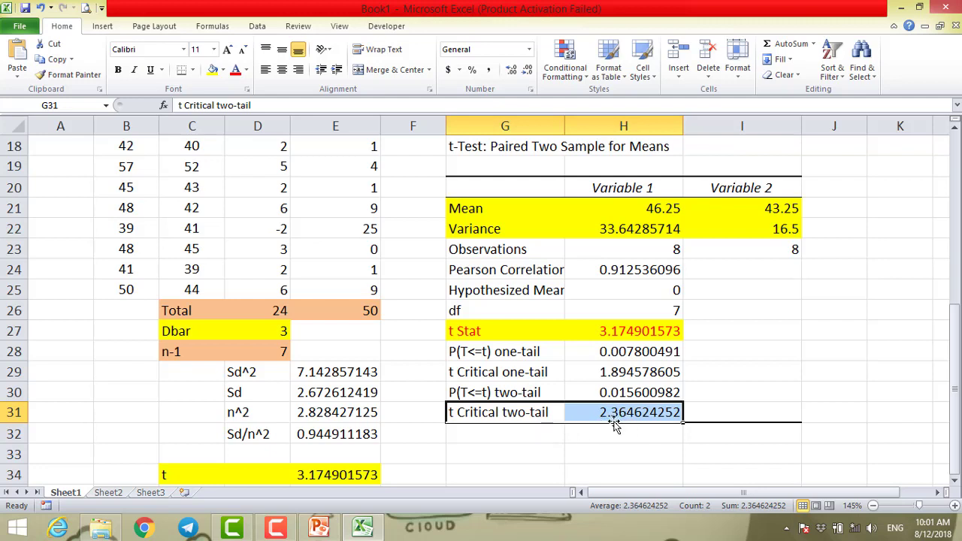
# Fill the t Critical two-tail row G31:H31 yellow and bring up the PowerPoint slides.
pyautogui.click(213, 69)
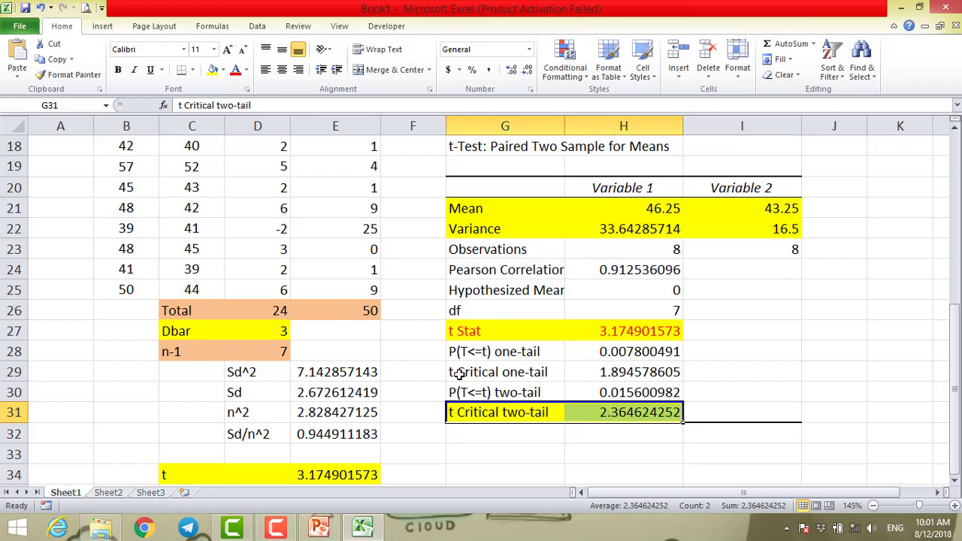
pyautogui.moveTo(454, 374); pyautogui.dragTo(631, 374)
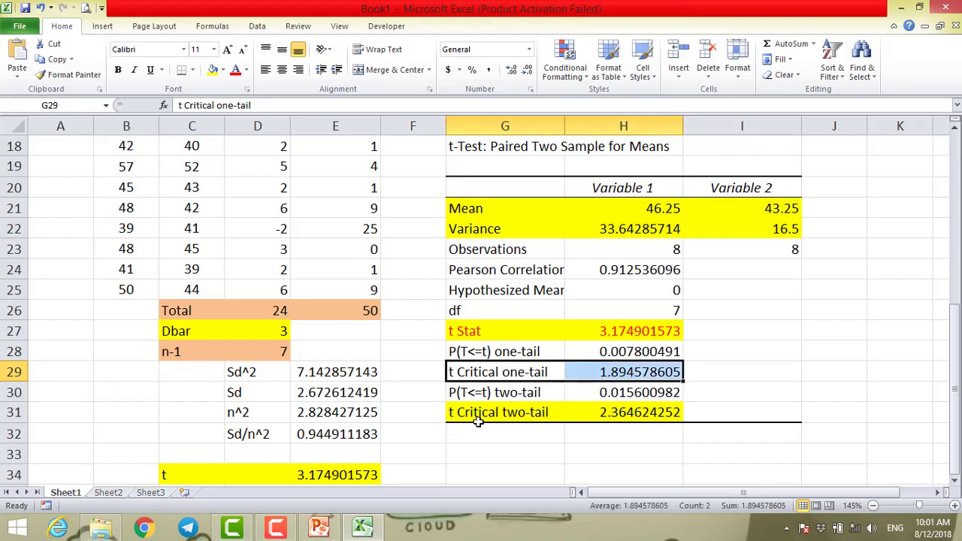
pyautogui.moveTo(451, 415); pyautogui.dragTo(692, 400)
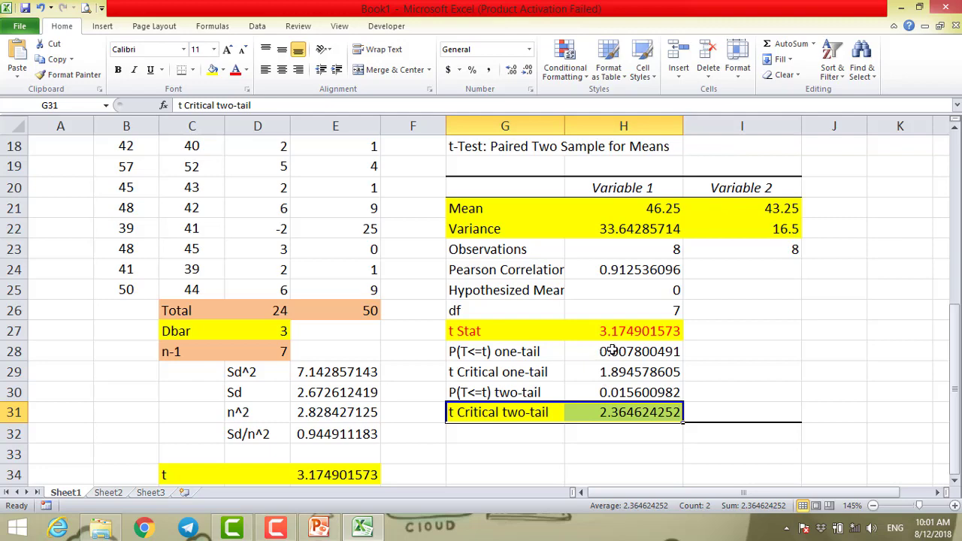
pyautogui.click(318, 528)
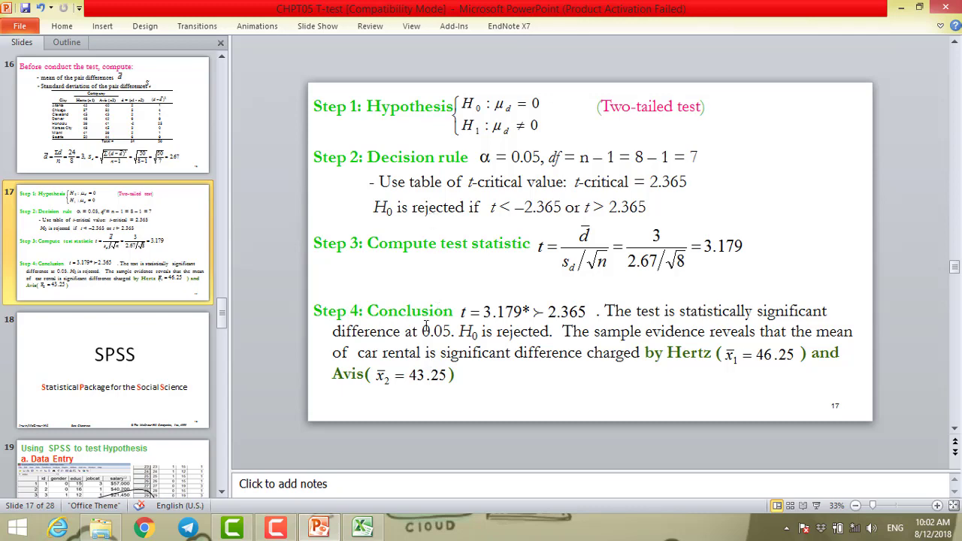
# Return to the Excel workbook after reviewing slide 17's conclusion t = 3.179 > 2.365.
pyautogui.click(363, 528)
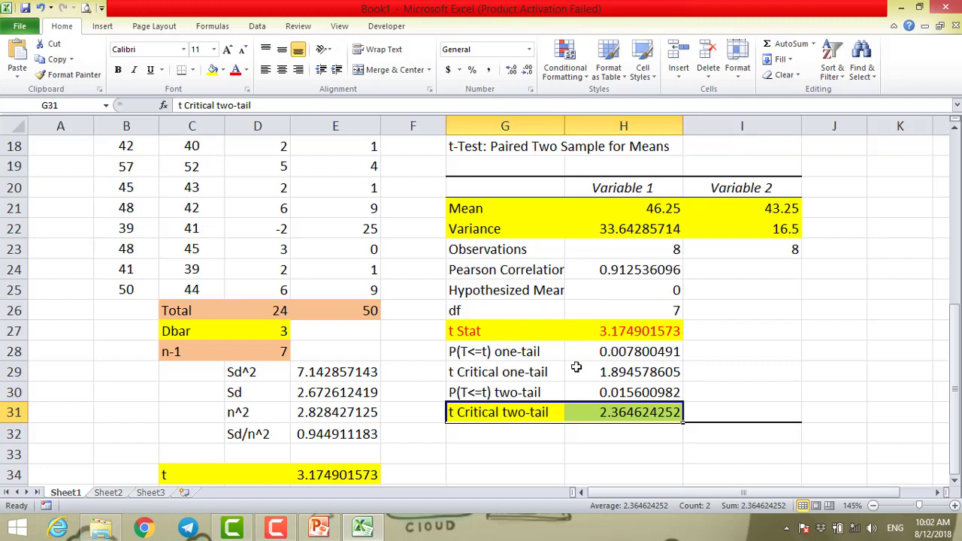
pyautogui.moveTo(795, 416); pyautogui.dragTo(448, 188)
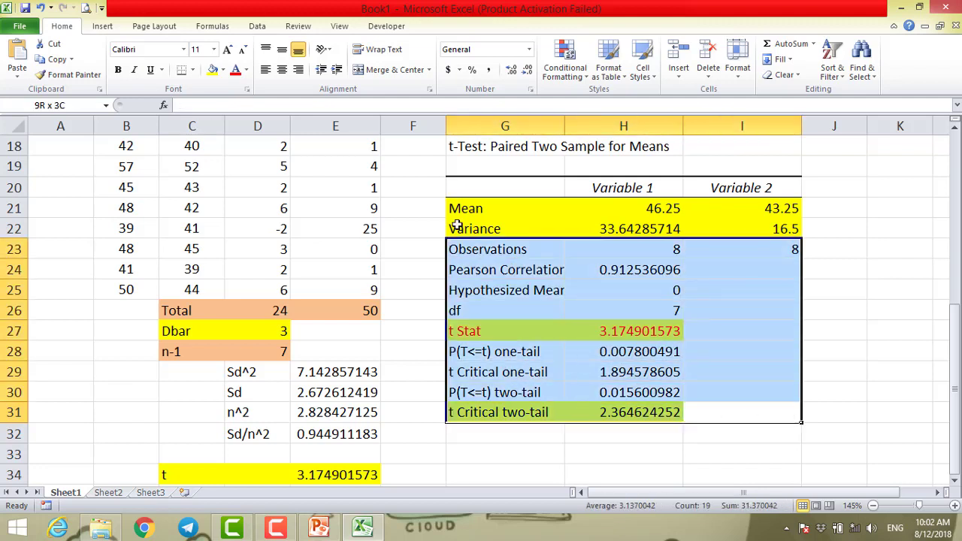